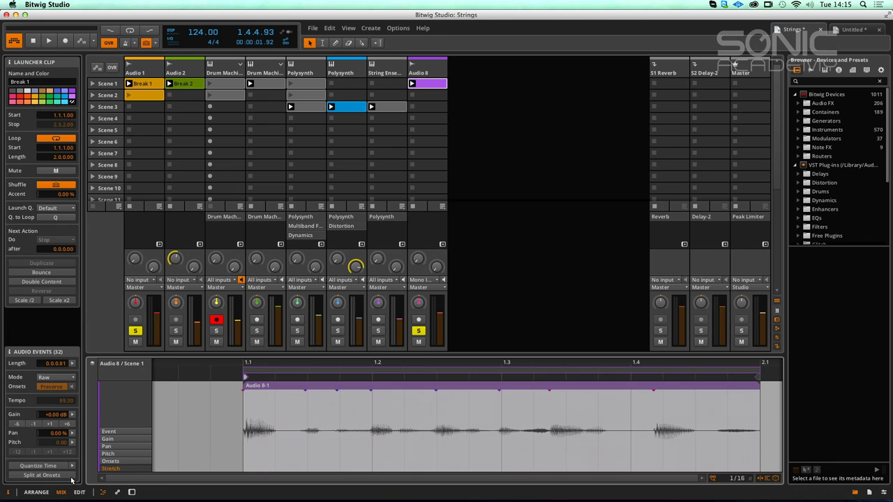
# Step: Split the Audio 8 clip at its onsets and quantize the timing of all the resulting audio events
pyautogui.click(283, 392)
pyautogui.click(42, 456)
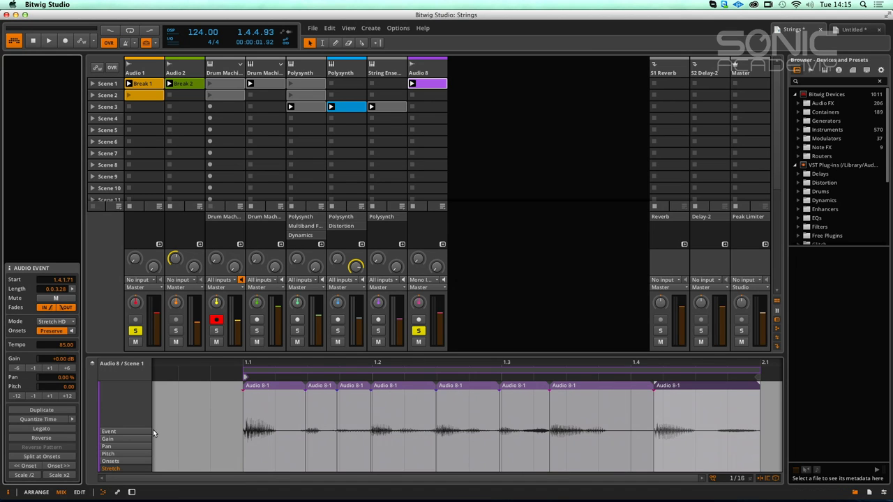
pyautogui.click(51, 422)
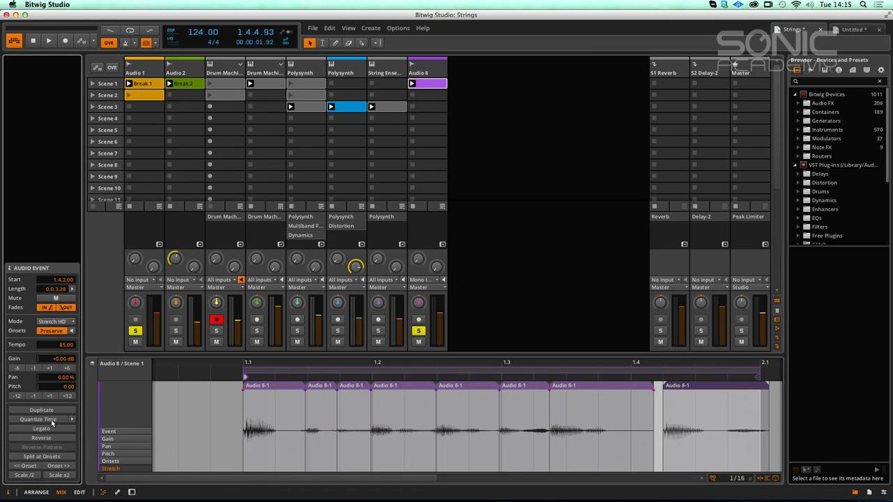
pyautogui.press('super+a')
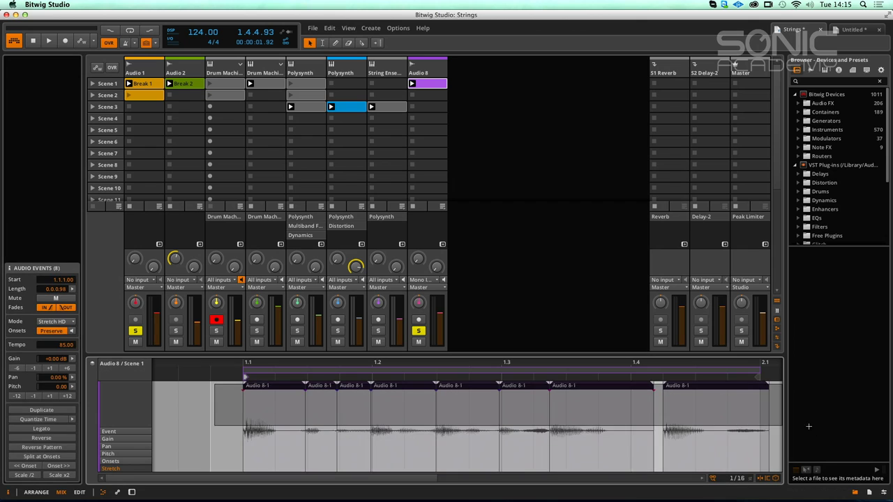
pyautogui.click(63, 420)
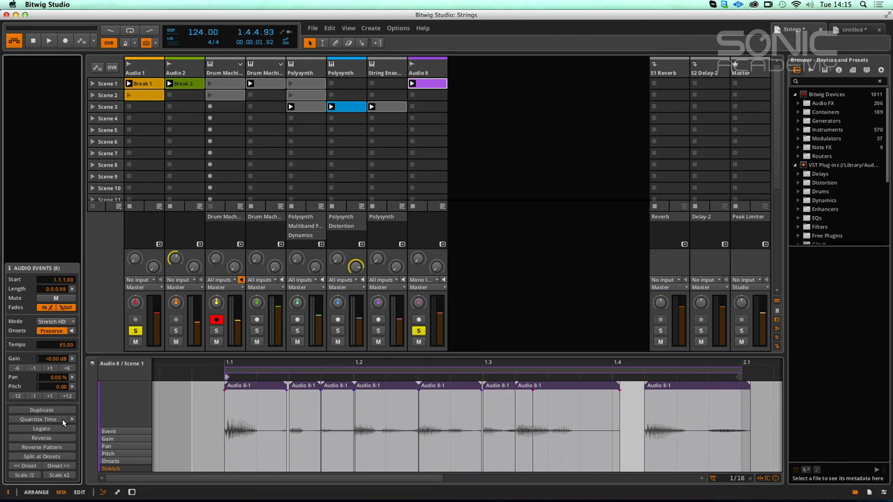
# Step: Move the last Audio 8-1 event back to start at 1.4.1.00 and play the loop before and after the change
pyautogui.press('space')
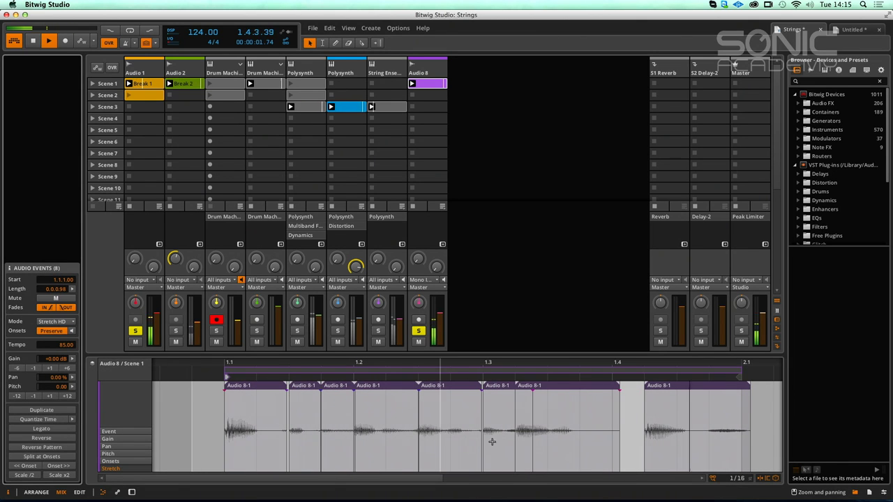
pyautogui.press('space')
pyautogui.moveTo(675, 386)
pyautogui.mouseDown()
pyautogui.moveTo(654, 387)
pyautogui.moveTo(695, 389)
pyautogui.moveTo(674, 390)
pyautogui.mouseUp()
pyautogui.click(765, 398)
pyautogui.press('space')
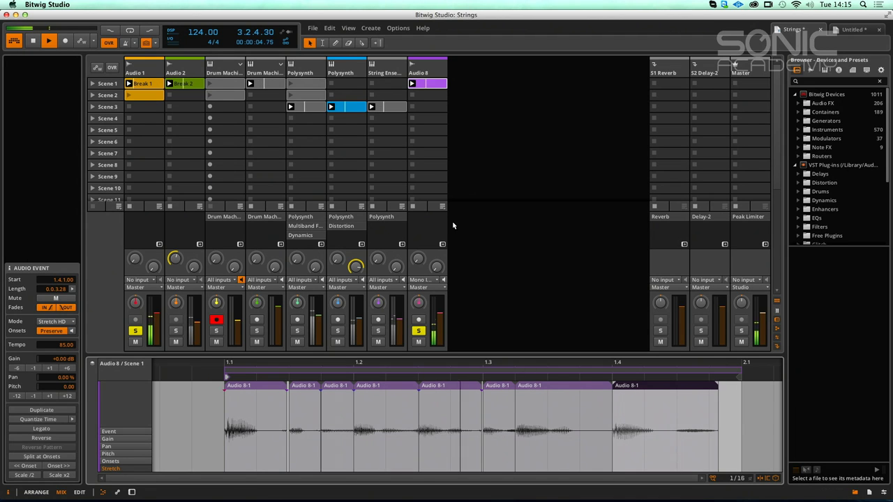
# Step: Audition different pitches for all events of the Audio 8 clip during playback, settling on a pitch of -6.00
pyautogui.click(425, 89)
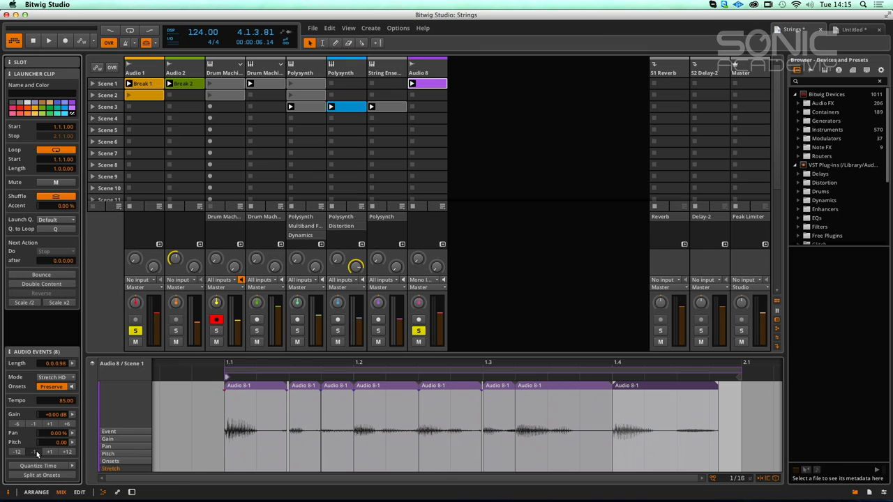
pyautogui.press('space')
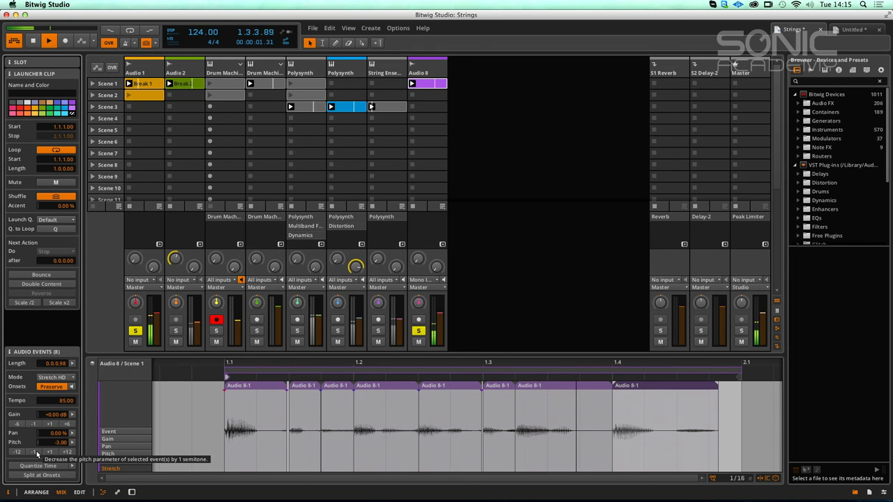
pyautogui.click(54, 451)
pyautogui.click(53, 452)
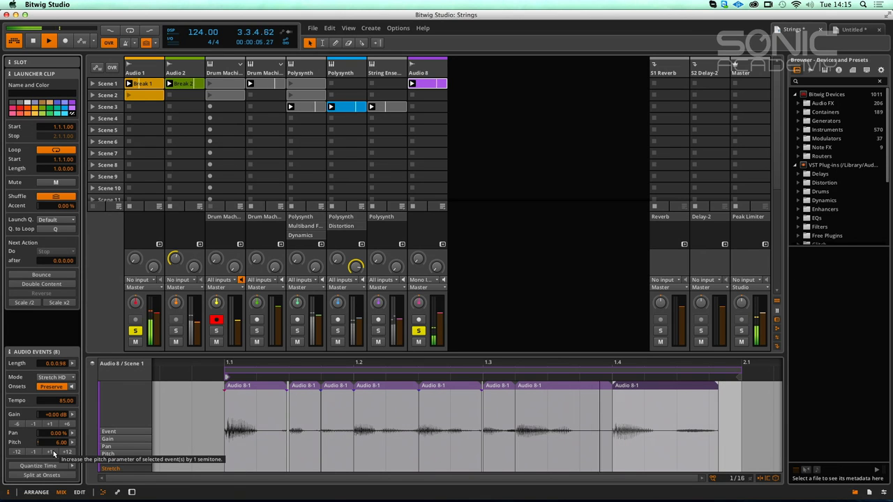
pyautogui.click(38, 453)
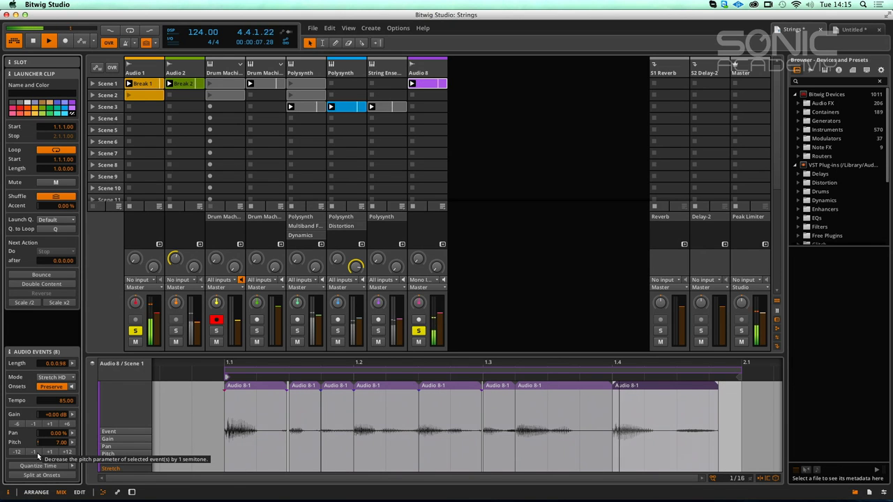
pyautogui.click(38, 454)
pyautogui.click(38, 454)
pyautogui.click(37, 454)
pyautogui.click(37, 454)
pyautogui.click(37, 454)
pyautogui.click(38, 454)
pyautogui.click(37, 454)
pyautogui.click(38, 454)
pyautogui.click(37, 455)
pyautogui.click(38, 455)
pyautogui.click(37, 455)
pyautogui.click(38, 455)
pyautogui.click(37, 455)
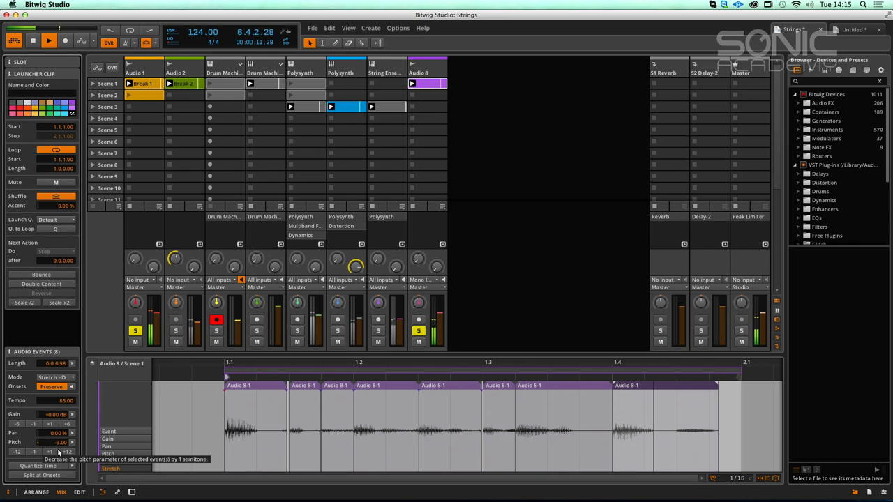
pyautogui.click(52, 452)
pyautogui.click(51, 452)
pyautogui.click(52, 453)
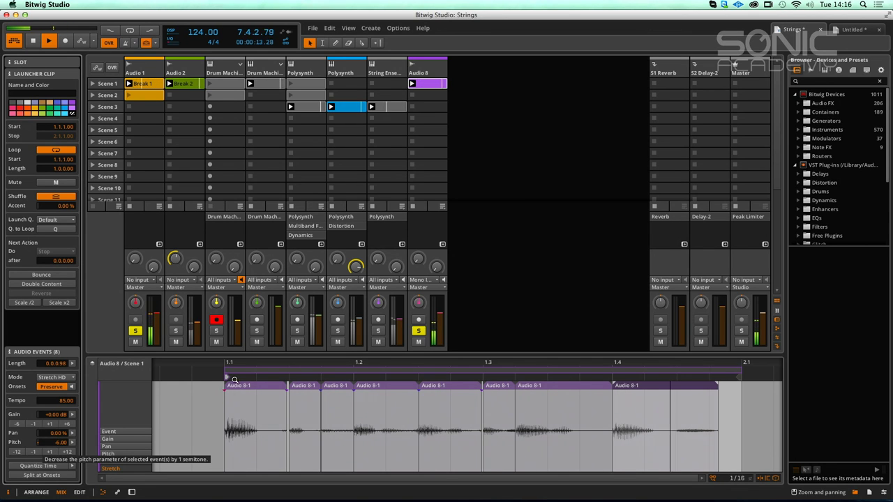
pyautogui.press('space')
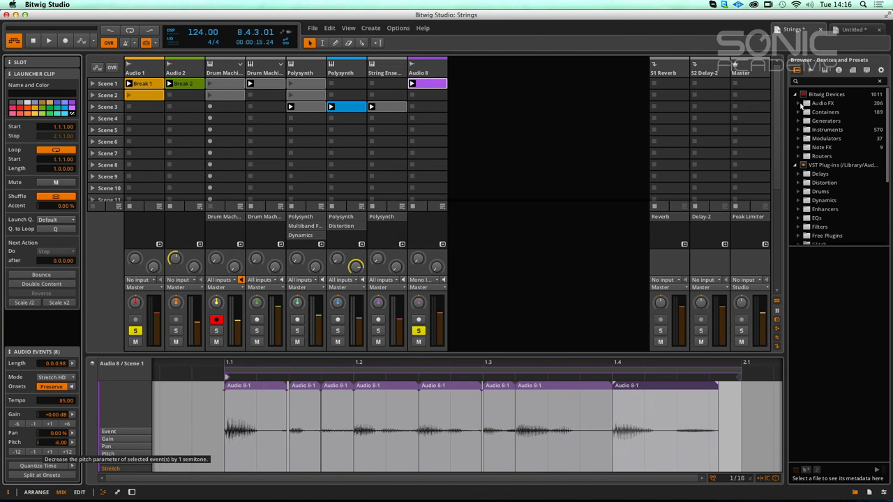
# Step: Add an EQ-5 to the Audio 8 track, boosting band 4 to +11.9 dB at 2.79 kHz and cutting band 1 to -20.8 dB at 278 Hz
pyautogui.click(799, 103)
pyautogui.scroll(-3, 883, 139)
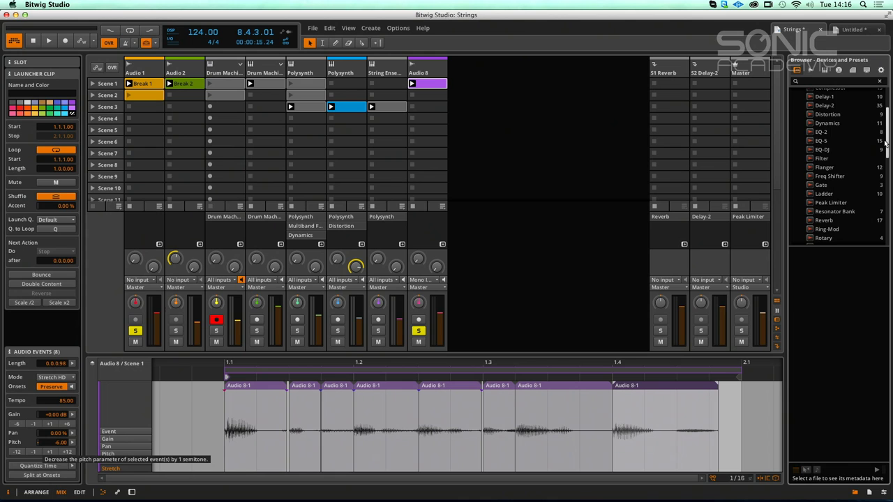
pyautogui.moveTo(820, 139); pyautogui.dragTo(464, 130)
pyautogui.press('space')
pyautogui.doubleClick(426, 69)
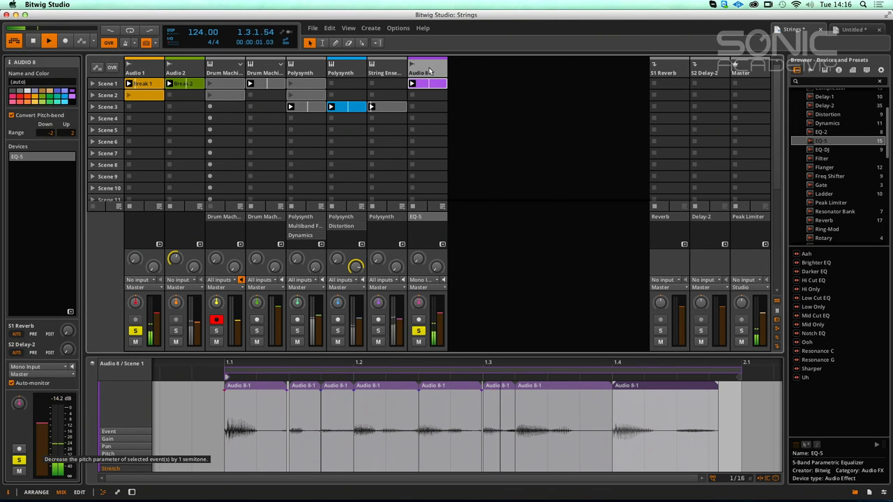
pyautogui.moveTo(239, 407)
pyautogui.mouseDown()
pyautogui.moveTo(251, 396)
pyautogui.moveTo(232, 395)
pyautogui.mouseUp()
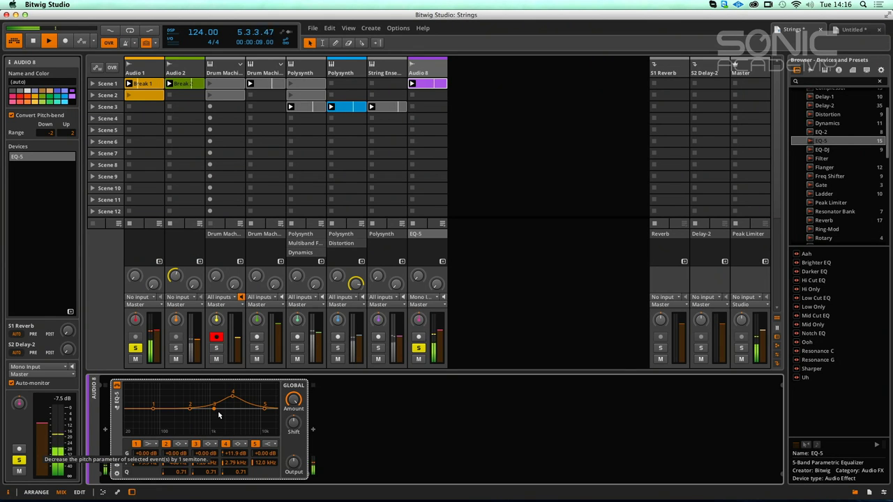
pyautogui.moveTo(153, 410); pyautogui.dragTo(182, 426)
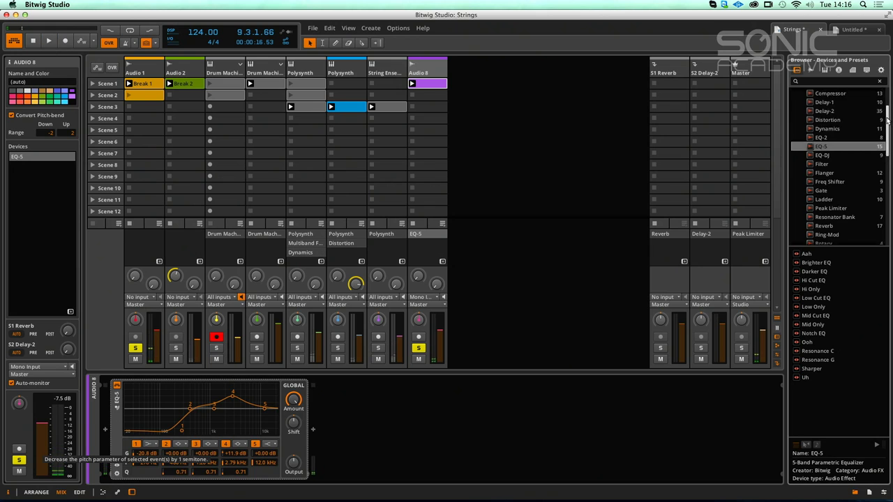
# Step: Add a Blur effect after the EQ-5 on the Audio 8 track, and unsolo Audio 1 and Audio 8 for full-mix playback
pyautogui.scroll(4, 826, 129)
pyautogui.moveTo(817, 120); pyautogui.dragTo(428, 146)
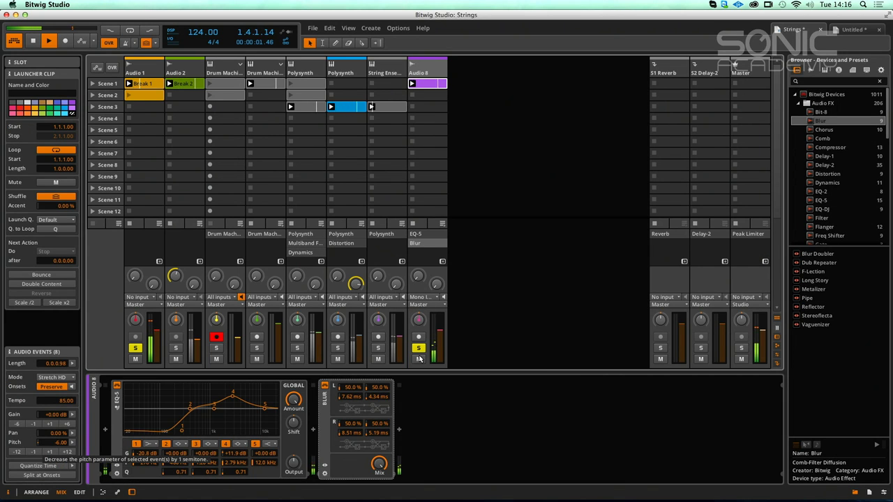
pyautogui.click(130, 350)
pyautogui.click(419, 348)
pyautogui.press('space')
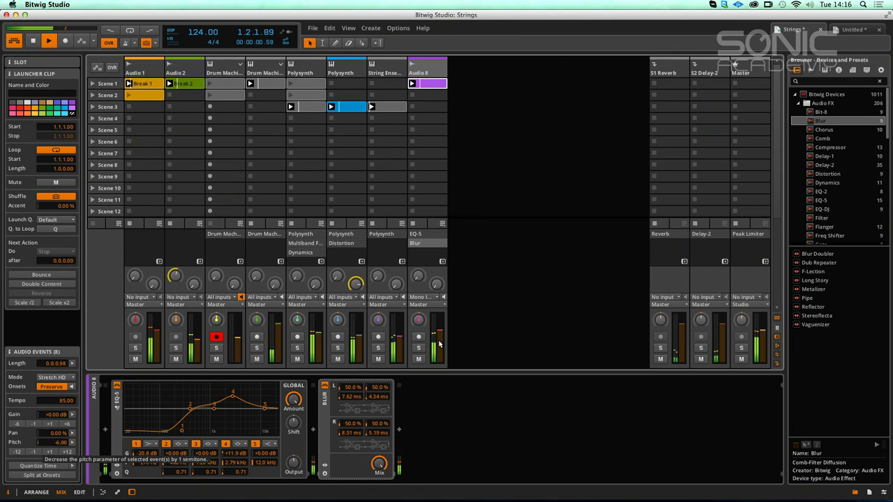
# Step: Raise the Audio 8 track's volume slightly and mute the String Ensemble track, ending playback
pyautogui.moveTo(441, 331); pyautogui.dragTo(441, 330)
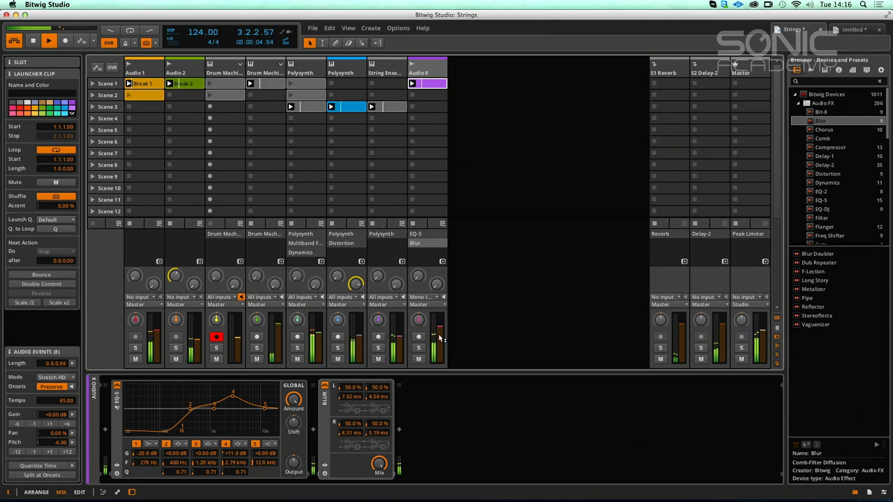
pyautogui.click(377, 359)
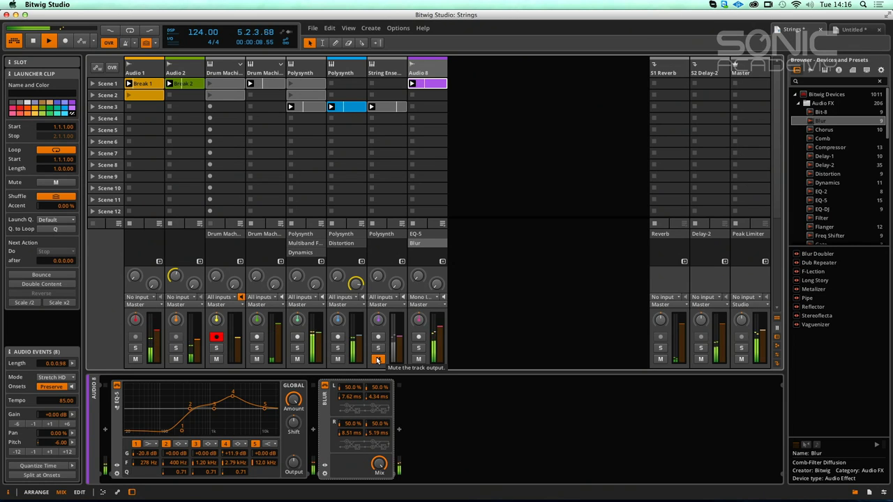
pyautogui.press('space')
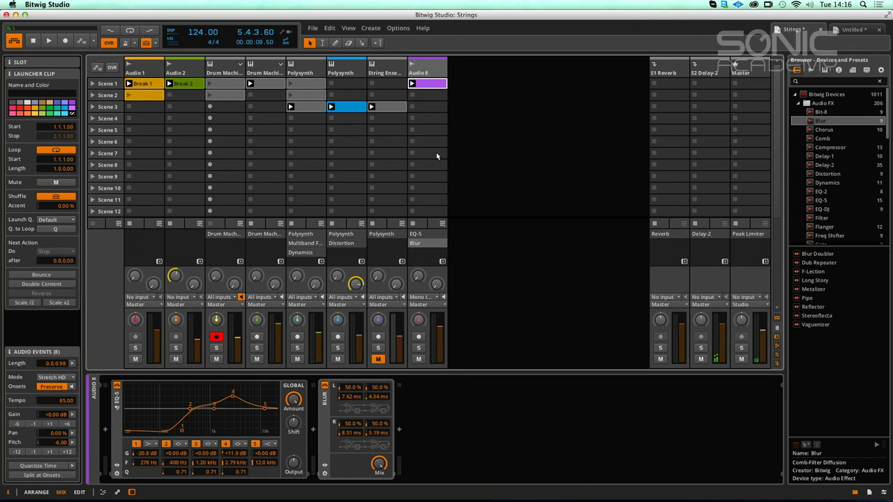
# Step: Solo the first Drum Machine track and launch its Scene 1 clip during playback
pyautogui.click(224, 84)
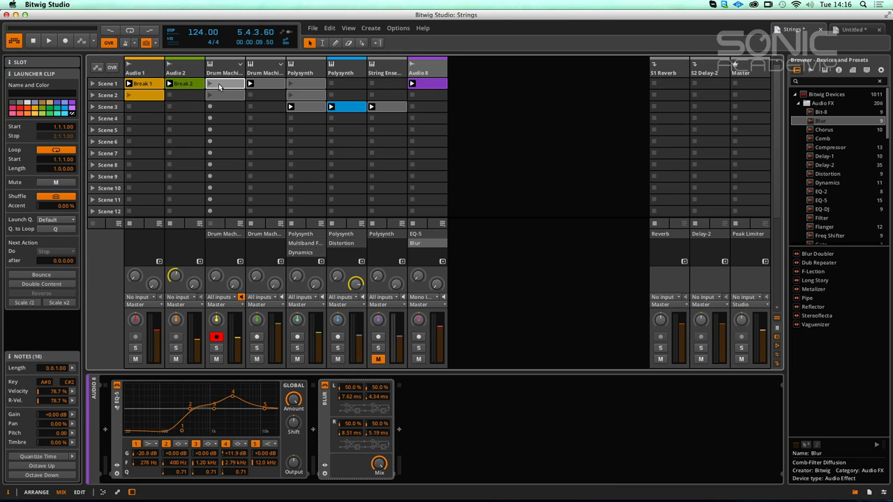
pyautogui.click(221, 348)
pyautogui.press('space')
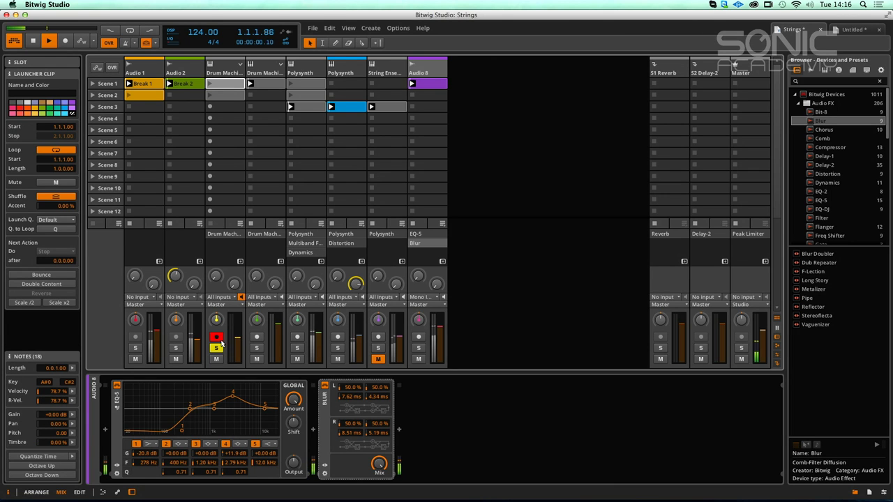
pyautogui.click(240, 65)
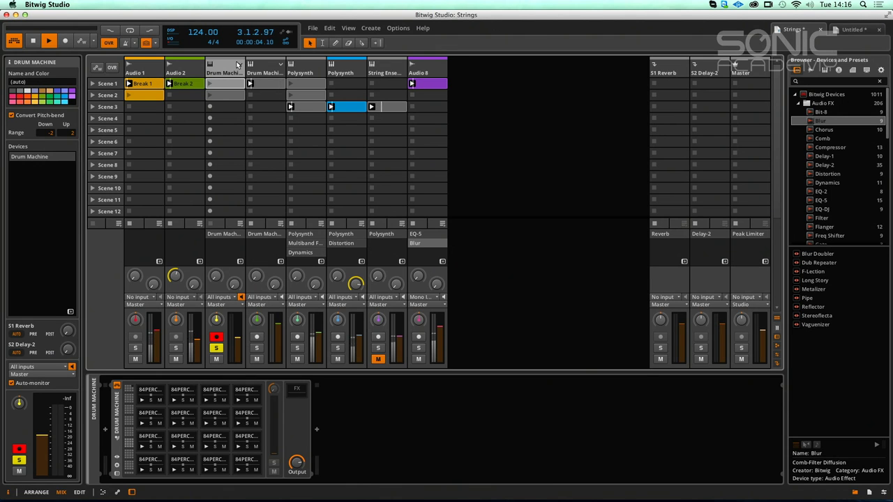
pyautogui.click(211, 84)
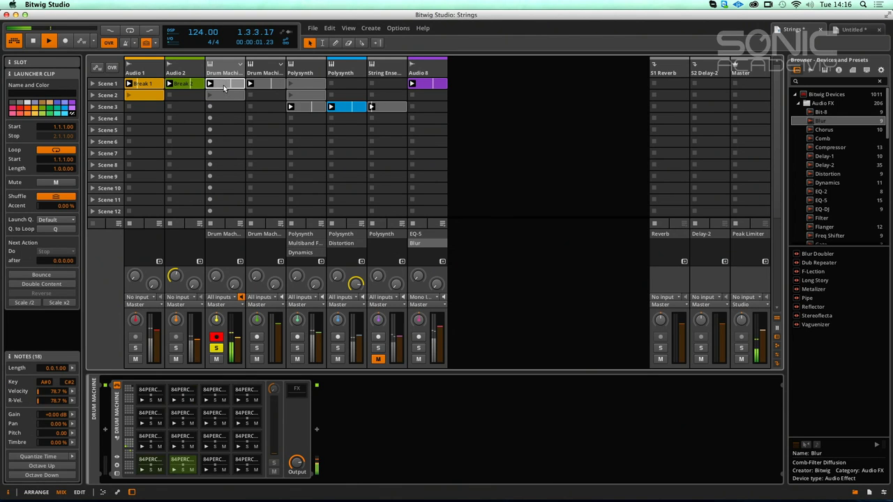
# Step: Name the first Drum Machine track's Scene 1 clip "Break 3"
pyautogui.rightClick(225, 82)
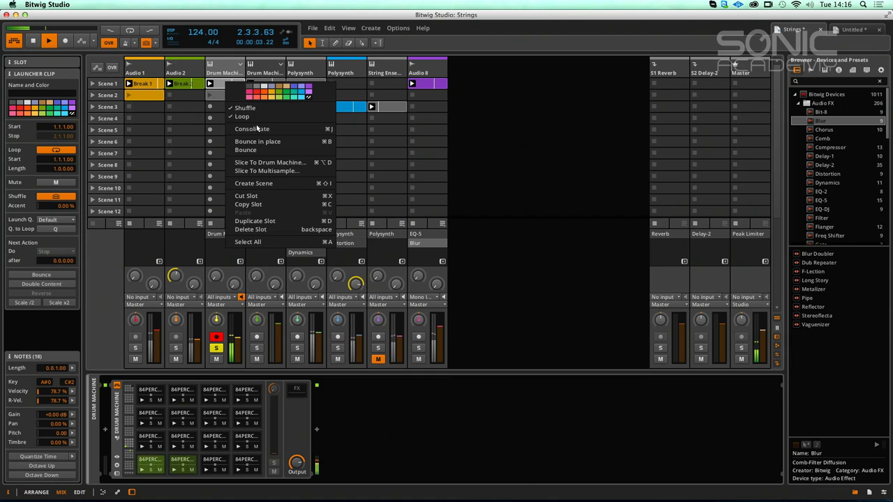
pyautogui.click(193, 141)
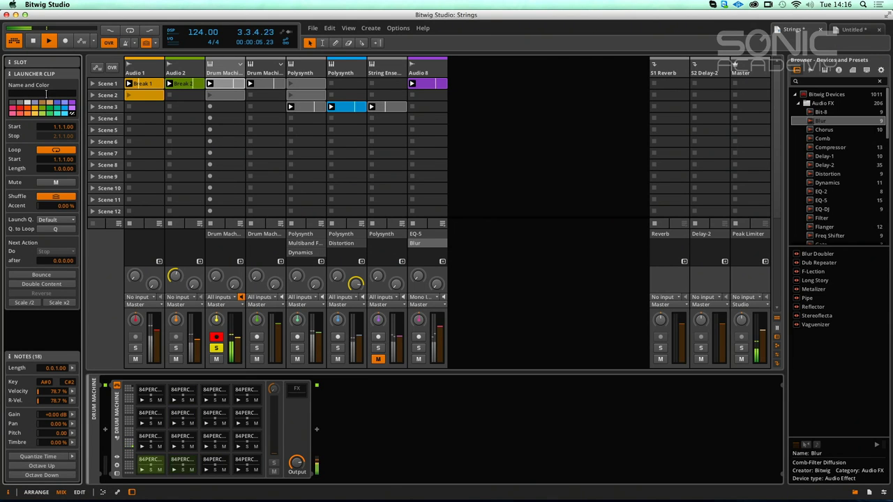
pyautogui.write('Break 3')
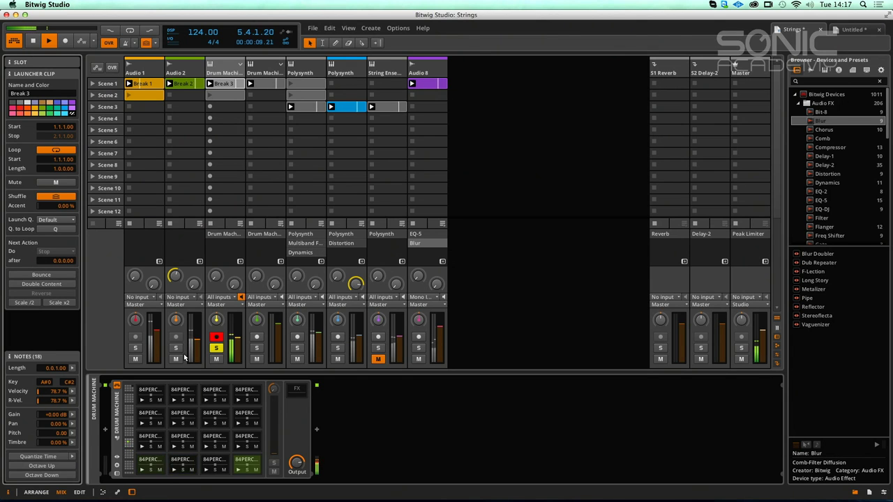
# Step: Solo the second Drum Machine track and name its Scene 1 clip "Kick"
pyautogui.click(258, 347)
pyautogui.click(257, 348)
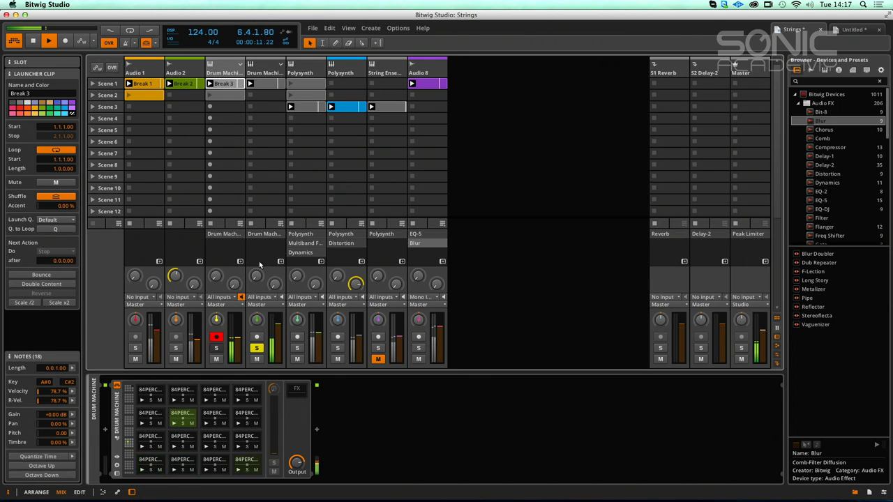
pyautogui.click(266, 83)
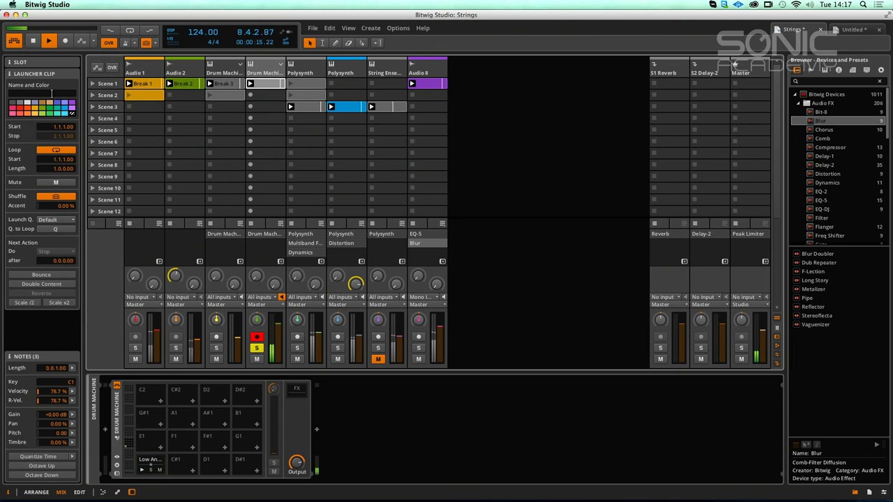
pyautogui.press('Return')
# Step: Name the Scene 3 clips of the two Polysynth tracks "Bass" and "Acid", in track order
pyautogui.click(300, 106)
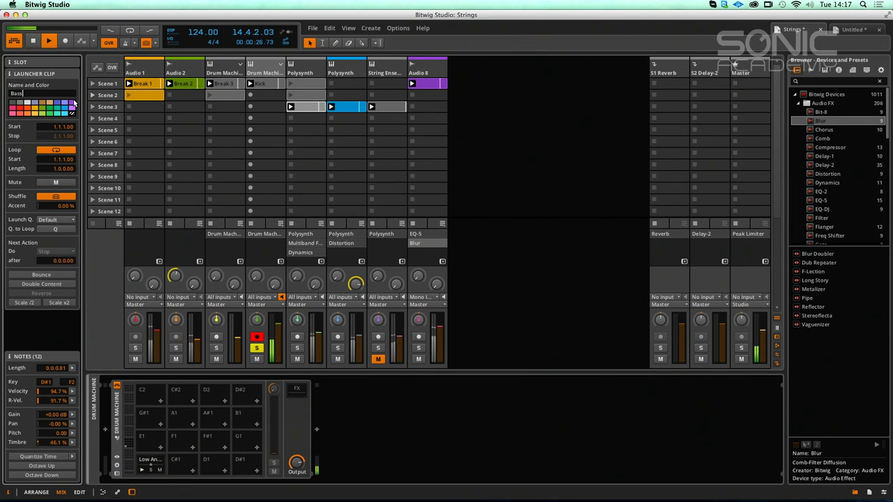
pyautogui.click(350, 106)
pyautogui.click(28, 95)
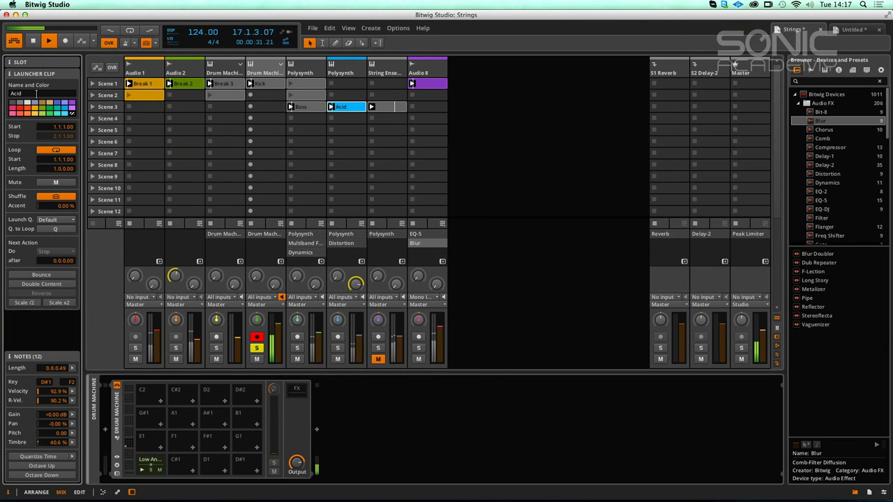
# Step: Name the String Ensemble track's Scene 3 clip "Strings"
pyautogui.click(381, 110)
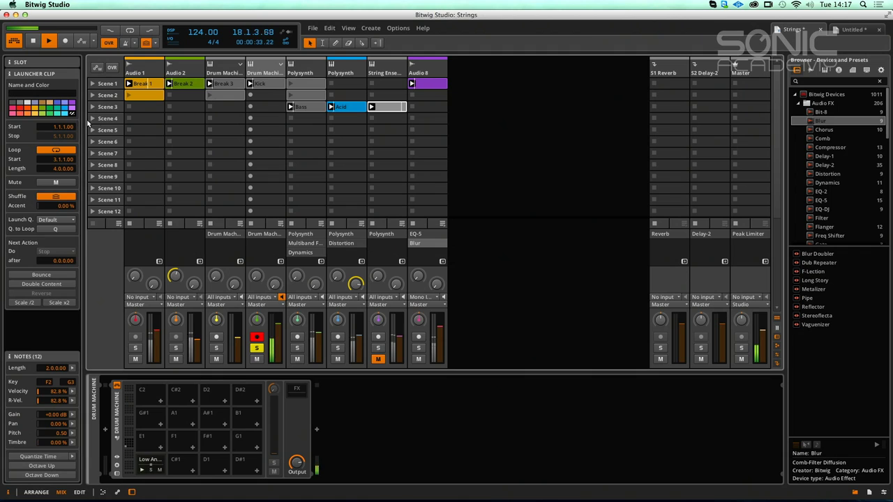
pyautogui.click(50, 94)
pyautogui.write('Strings')
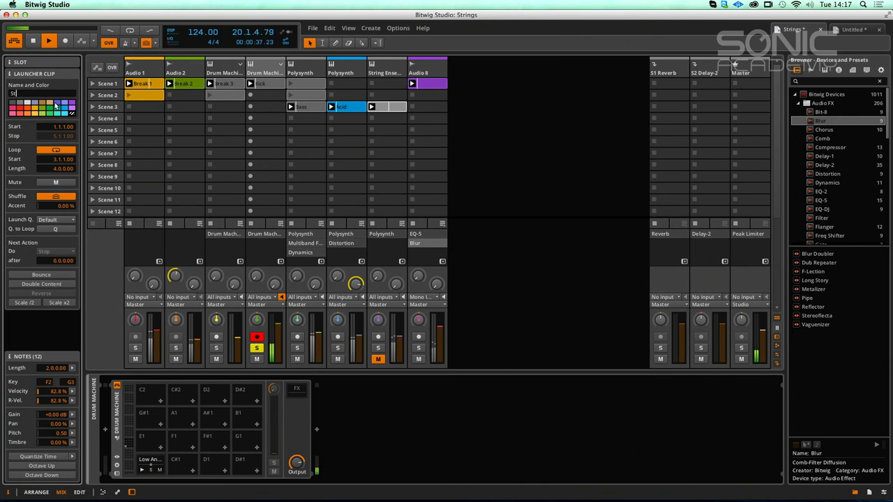
# Step: Confirm the Strings clip's name and name the Audio 8 track's Scene 1 clip "Vocal"
pyautogui.press('Return')
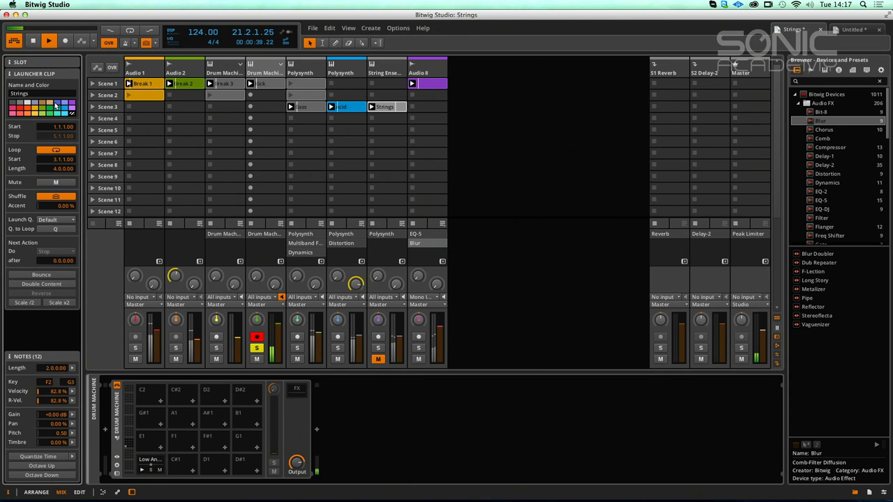
pyautogui.click(428, 84)
pyautogui.rightClick(427, 84)
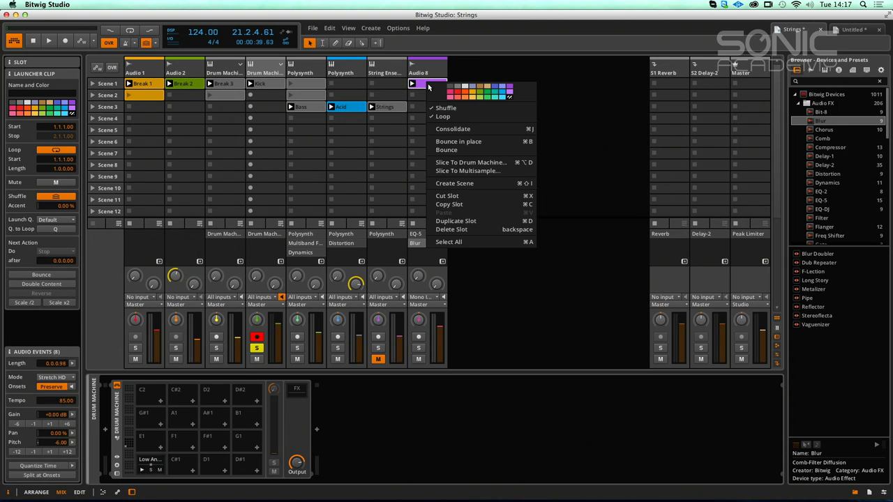
pyautogui.click(415, 84)
pyautogui.click(41, 92)
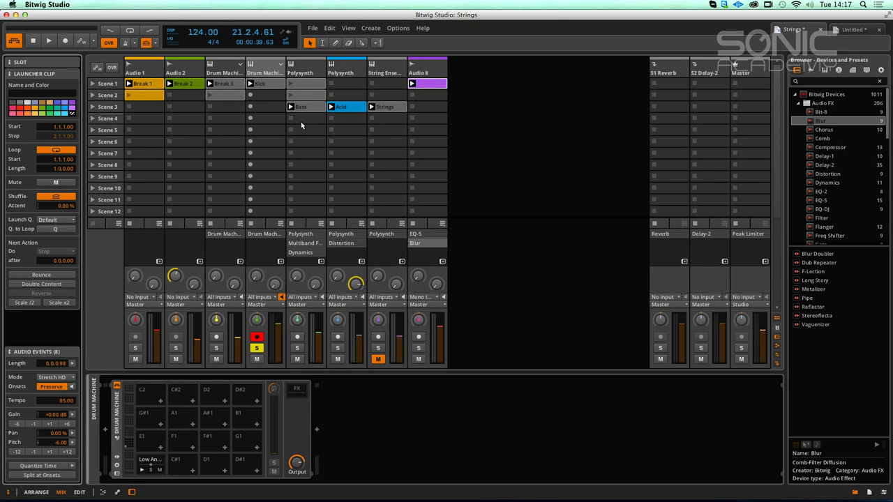
pyautogui.write('l')
pyautogui.press('Return')
# Step: Delete the leftover unnamed launcher clips and move the Bass, Acid and Strings clips into Scene 1
pyautogui.press('Delete')
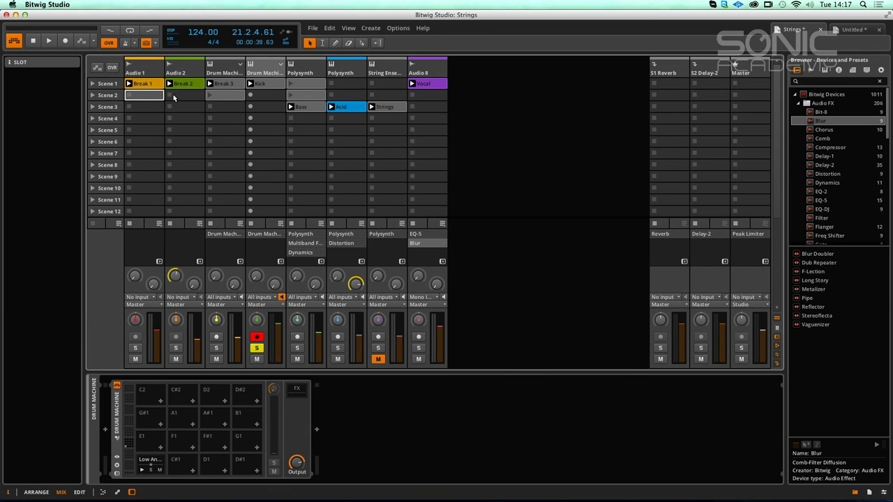
pyautogui.press('space')
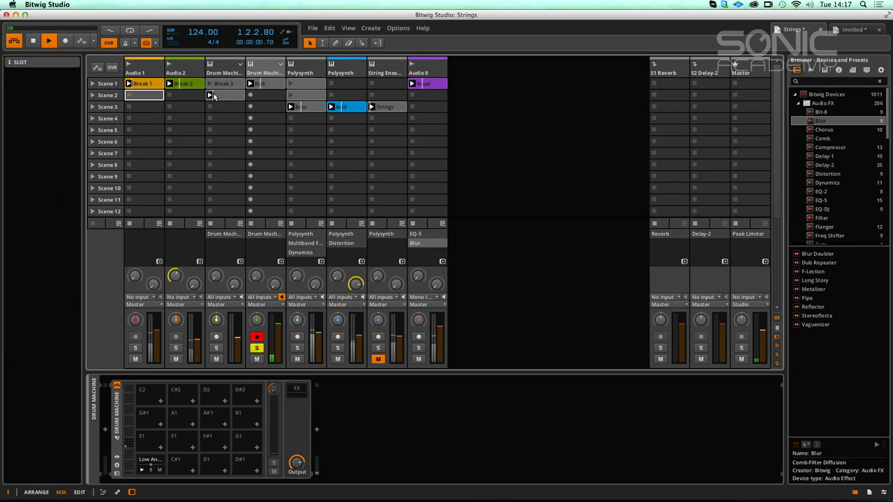
pyautogui.moveTo(225, 93); pyautogui.dragTo(306, 84)
pyautogui.press('Delete')
pyautogui.moveTo(343, 106); pyautogui.dragTo(346, 83)
pyautogui.moveTo(384, 107); pyautogui.dragTo(385, 84)
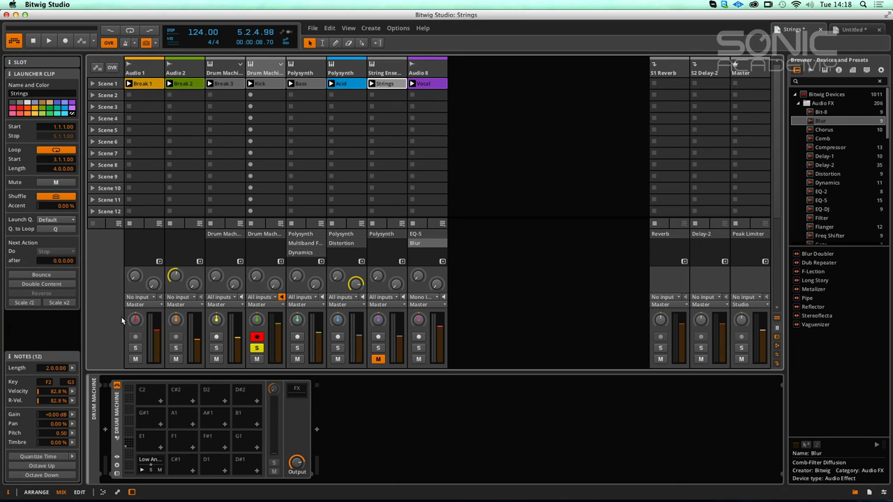
# Step: Switch to the arrange view and show the clip launcher beside the timeline, narrowed to two scenes
pyautogui.press('F1')
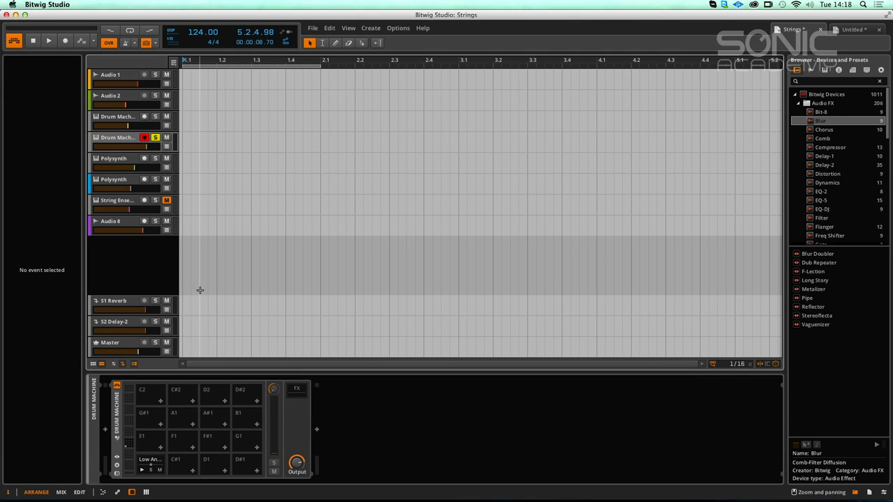
pyautogui.click(136, 364)
pyautogui.click(136, 364)
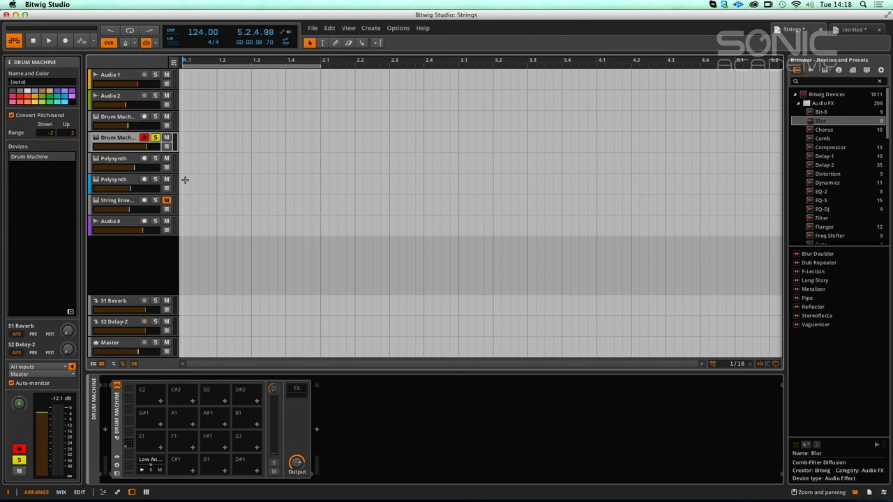
pyautogui.press('space')
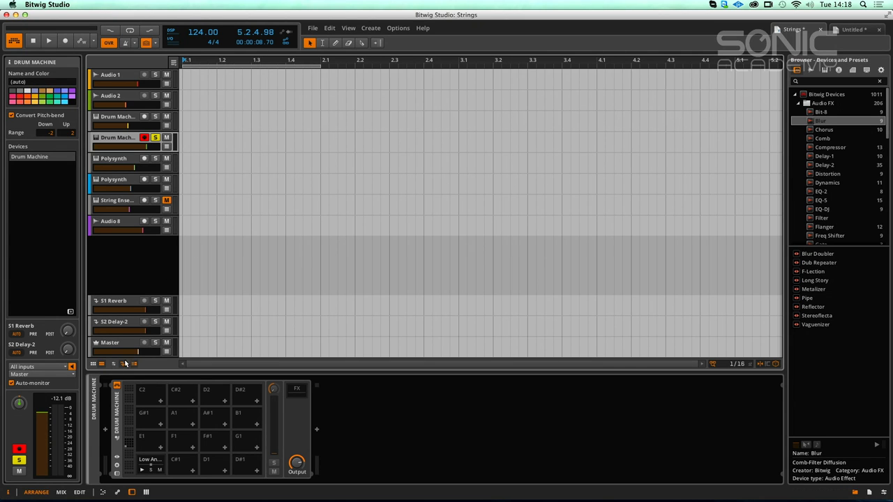
pyautogui.click(92, 364)
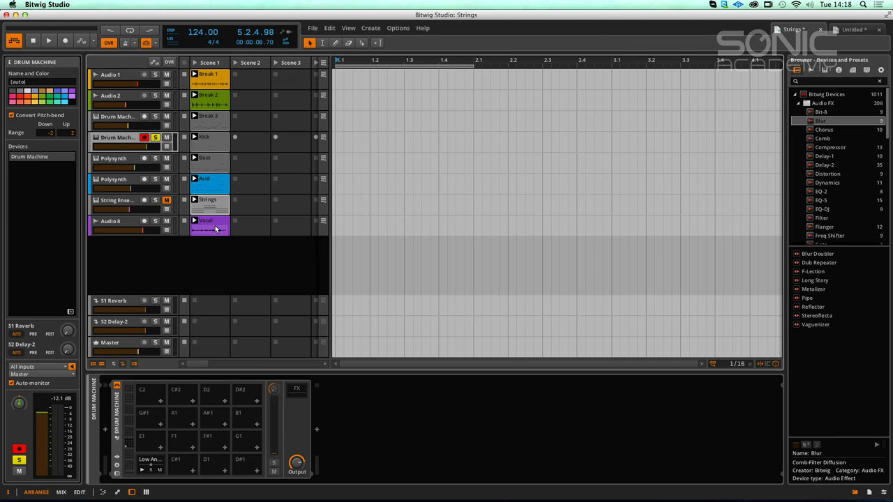
pyautogui.moveTo(330, 159); pyautogui.dragTo(267, 169)
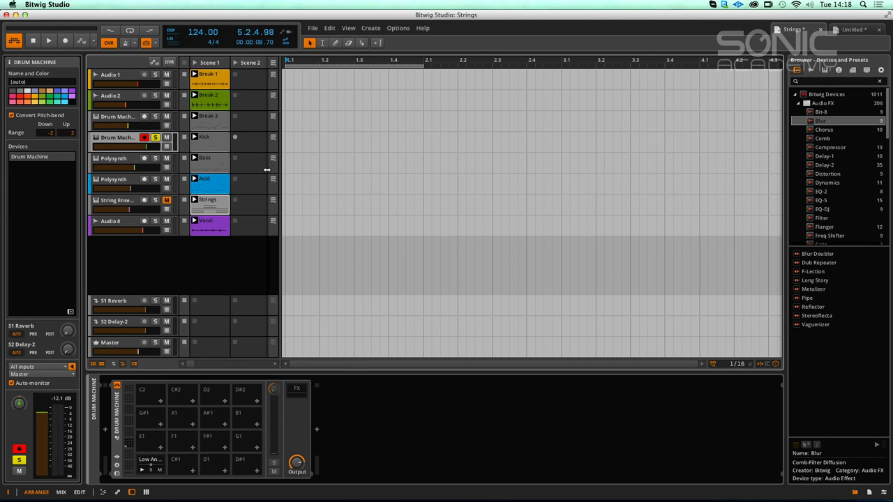
# Step: Place the Break 1, Break 2, Break 3 and Kick launcher clips on their arranger tracks starting at bar 1
pyautogui.moveTo(214, 81); pyautogui.dragTo(316, 80)
pyautogui.click(228, 101)
pyautogui.moveTo(228, 101); pyautogui.dragTo(314, 100)
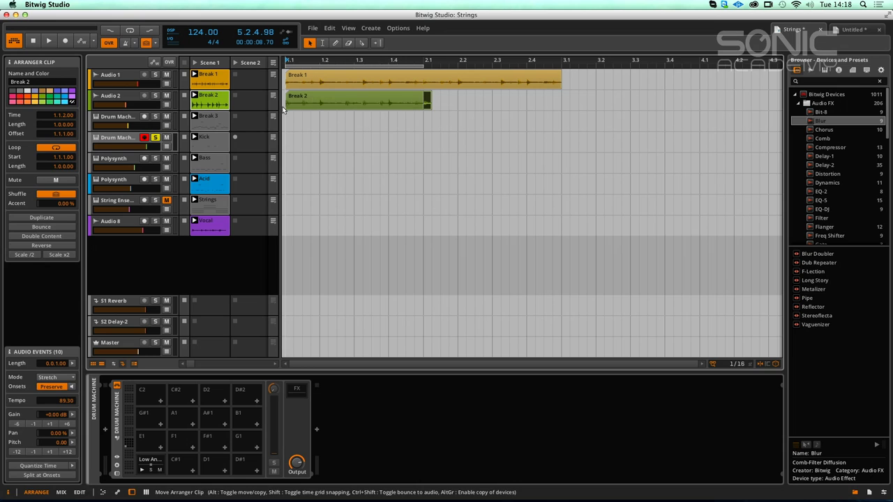
pyautogui.moveTo(223, 123); pyautogui.dragTo(288, 117)
pyautogui.moveTo(209, 142); pyautogui.dragTo(287, 142)
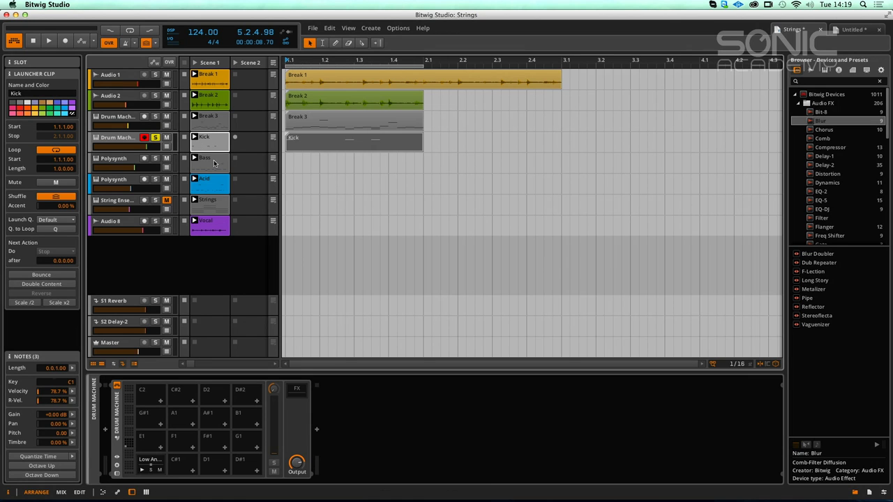
# Step: Place the Bass, Acid, Strings and Vocal launcher clips together on their arranger tracks starting at bar 1
pyautogui.click(214, 163)
pyautogui.keyDown('shift'); pyautogui.click(215, 225); pyautogui.keyUp('shift')
pyautogui.moveTo(215, 225); pyautogui.dragTo(302, 227)
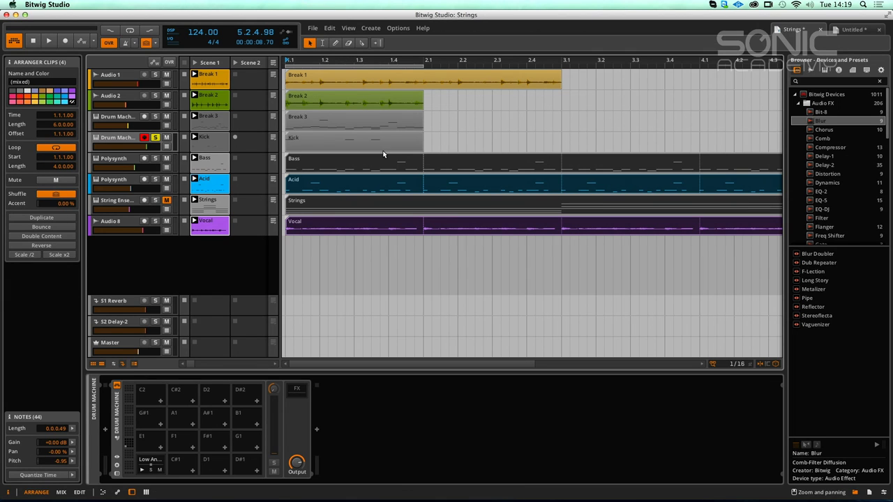
pyautogui.click(420, 145)
pyautogui.moveTo(566, 141); pyautogui.dragTo(566, 141)
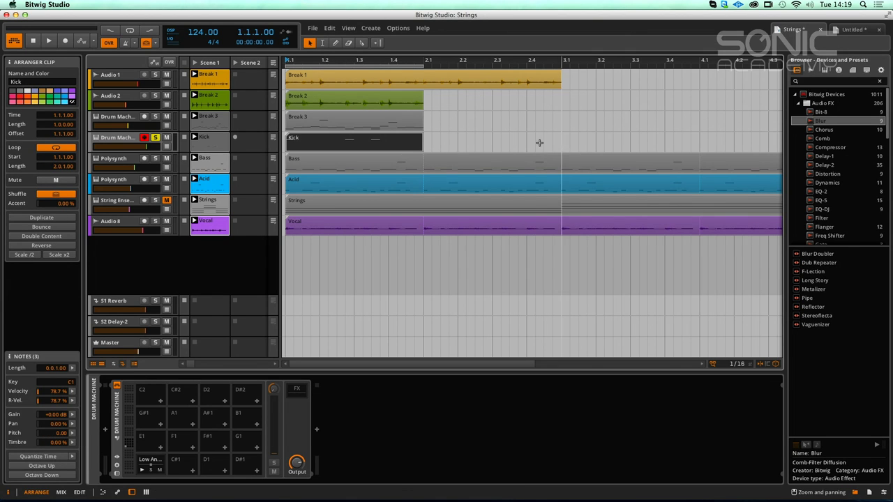
pyautogui.moveTo(425, 138); pyautogui.dragTo(546, 143)
pyautogui.press('super+z')
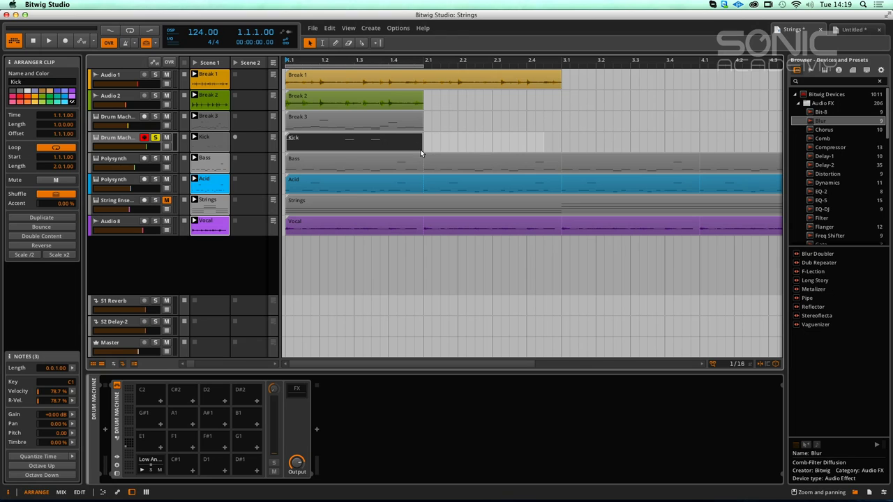
pyautogui.moveTo(424, 147); pyautogui.dragTo(565, 148)
pyautogui.press('super+z')
# Step: Copy the arranged Kick clip to bar 2 and lengthen it and the three Break clips up to bar 7
pyautogui.moveTo(421, 148); pyautogui.dragTo(508, 140)
pyautogui.moveTo(423, 120); pyautogui.dragTo(562, 126)
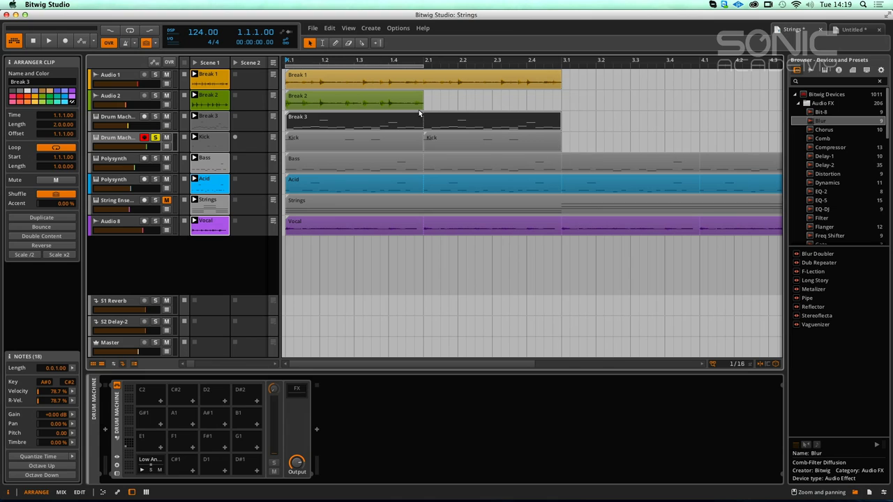
pyautogui.moveTo(423, 106); pyautogui.dragTo(561, 111)
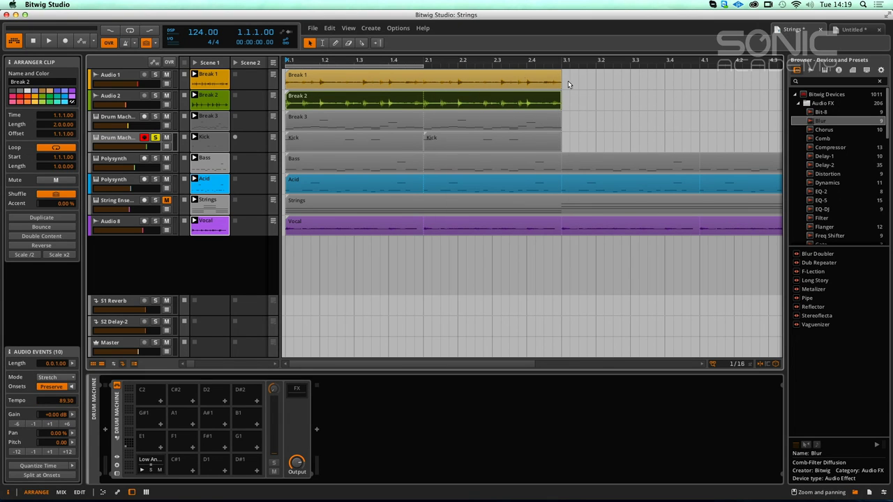
pyautogui.moveTo(579, 76); pyautogui.dragTo(721, 143)
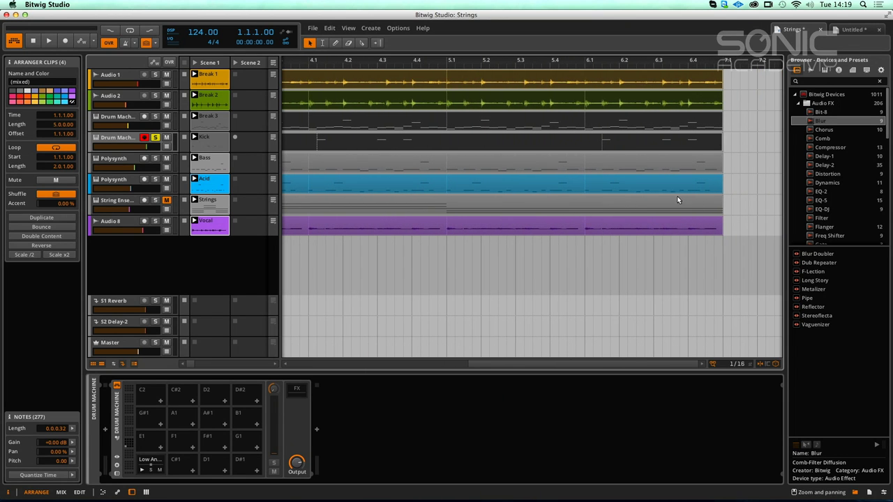
pyautogui.moveTo(482, 361); pyautogui.dragTo(302, 362)
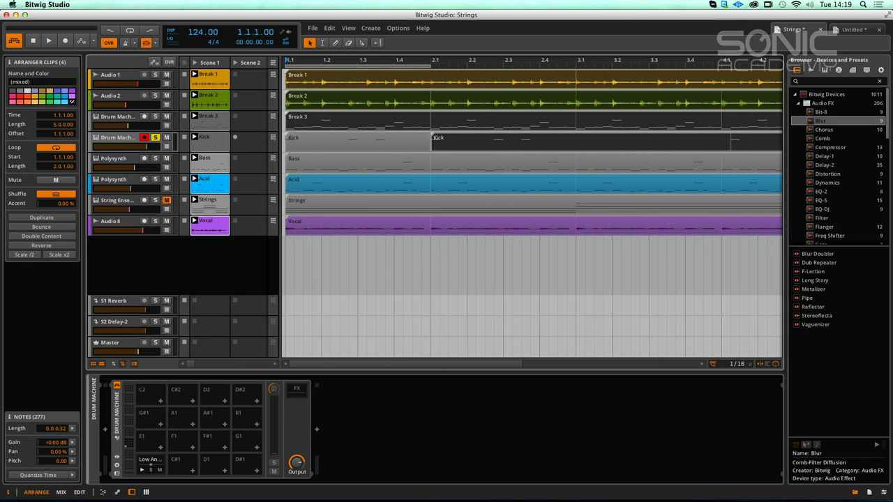
# Step: Compare the notes of the arranged Kick clips with those of the Kick launcher clip in the note editor
pyautogui.click(369, 138)
pyautogui.doubleClick(366, 139)
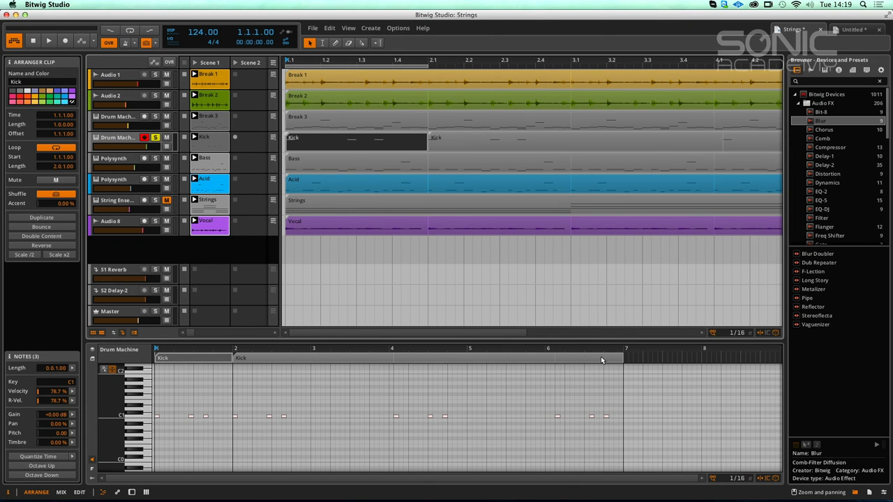
pyautogui.click(215, 139)
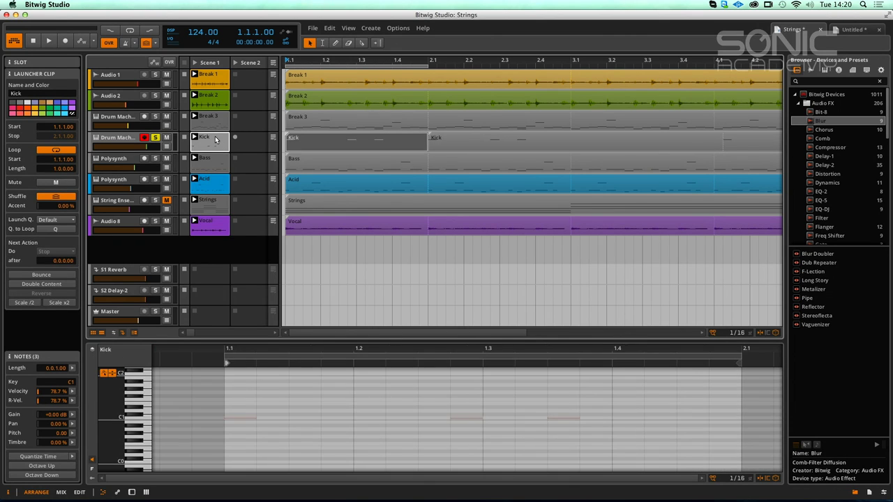
pyautogui.click(420, 347)
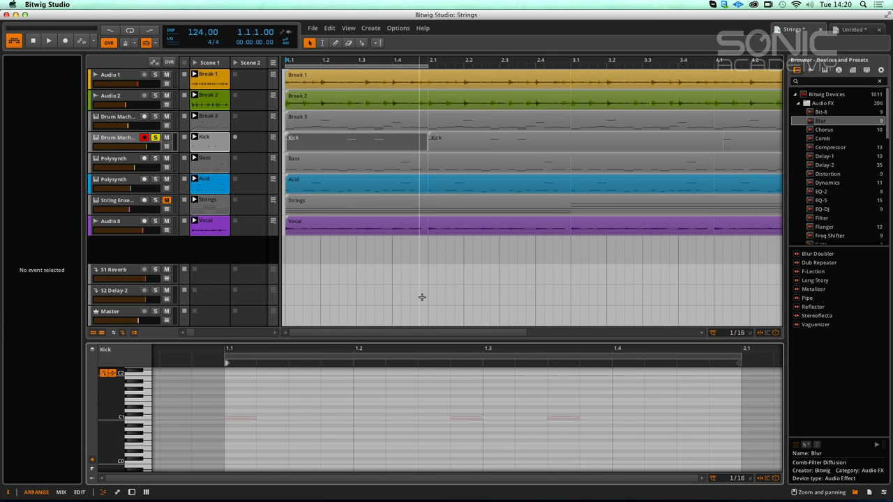
pyautogui.moveTo(414, 348)
pyautogui.mouseDown()
pyautogui.moveTo(415, 380)
pyautogui.moveTo(425, 347)
pyautogui.mouseUp()
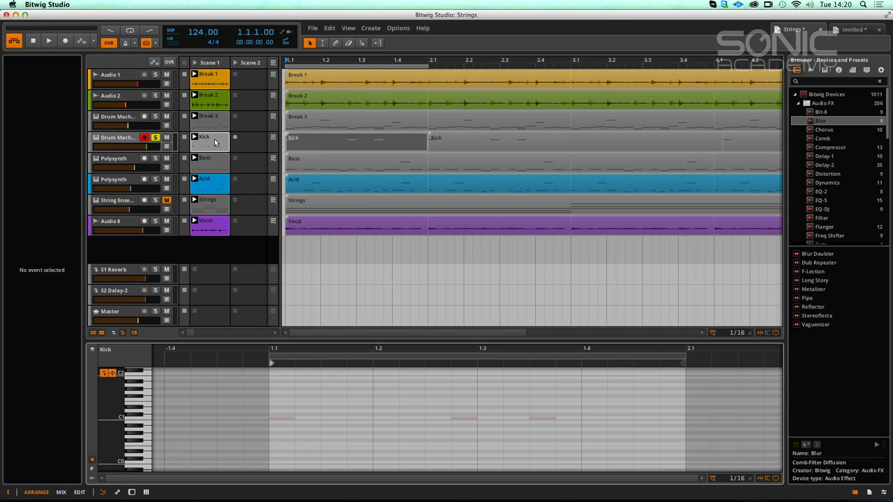
# Step: Replace both arranged Kick clips with a fresh copy of the Kick launcher clip at bar 1, extended up to bar 7
pyautogui.click(363, 137)
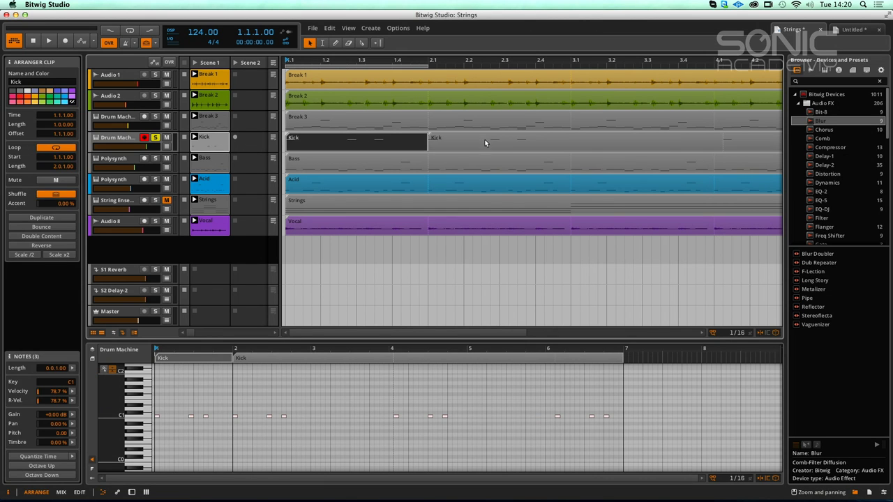
pyautogui.press('Delete')
pyautogui.click(506, 141)
pyautogui.press('Delete')
pyautogui.moveTo(209, 143); pyautogui.dragTo(292, 140)
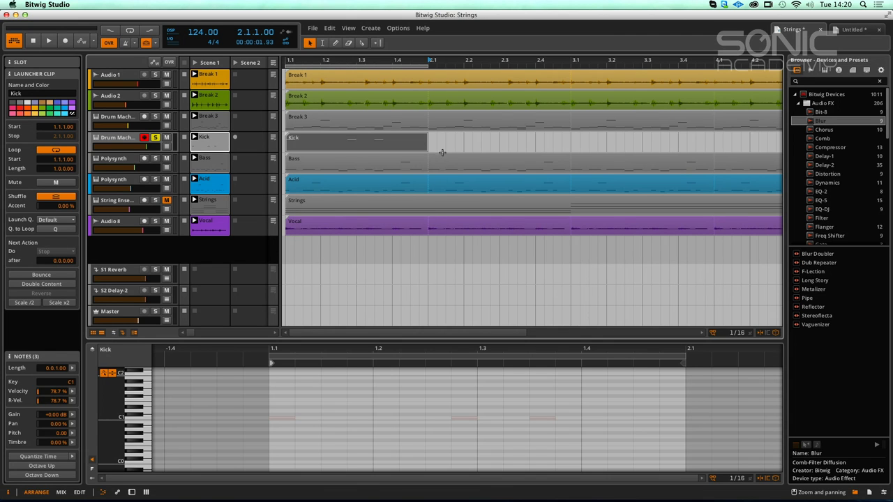
pyautogui.moveTo(430, 150); pyautogui.dragTo(618, 162)
pyautogui.moveTo(499, 332); pyautogui.dragTo(201, 338)
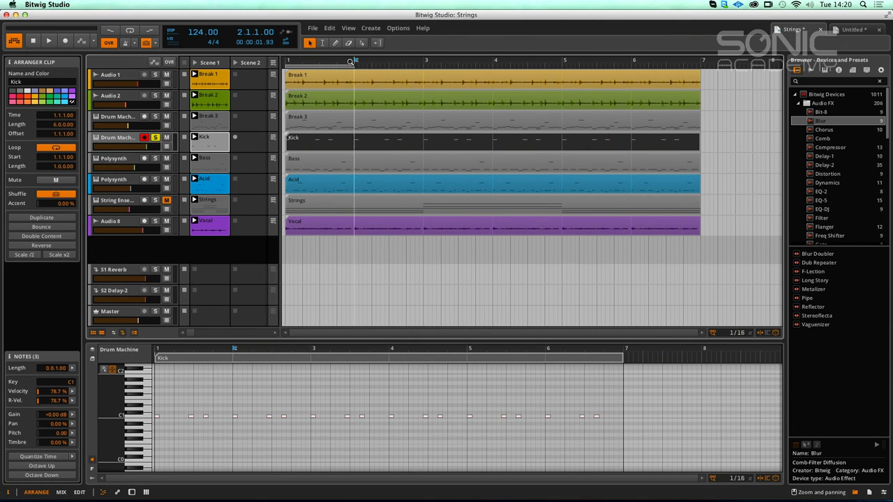
# Step: Time-select bars 1 to 6 across all tracks and duplicate that stretch of time
pyautogui.click(325, 43)
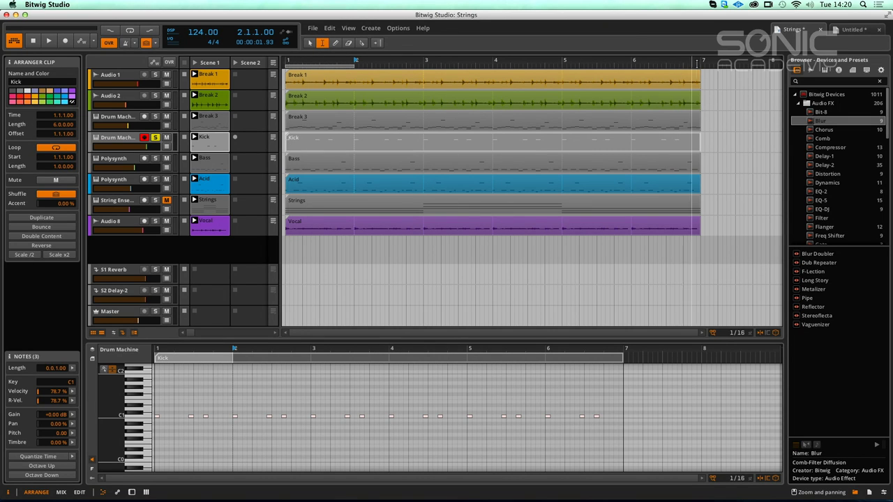
pyautogui.moveTo(698, 63); pyautogui.dragTo(283, 103)
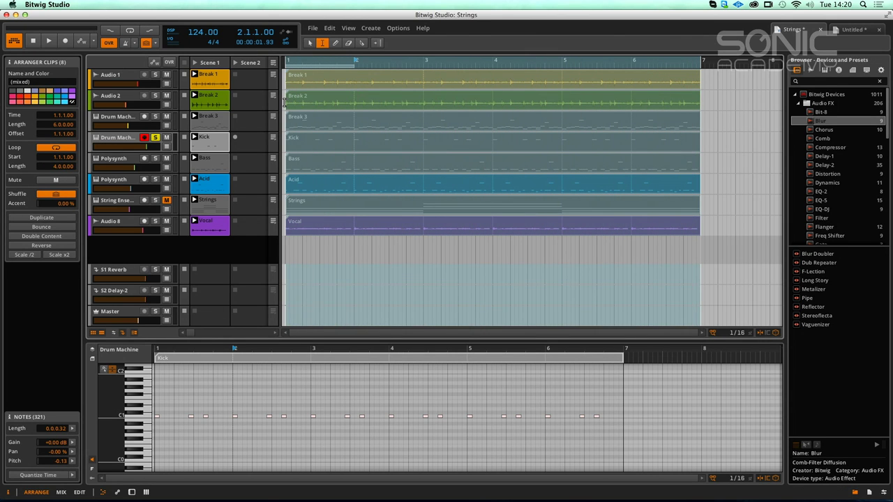
pyautogui.rightClick(362, 79)
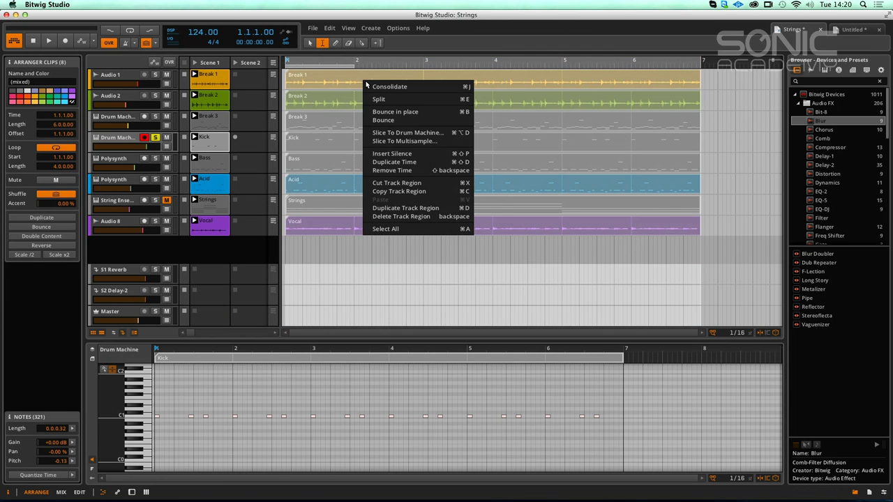
pyautogui.click(408, 162)
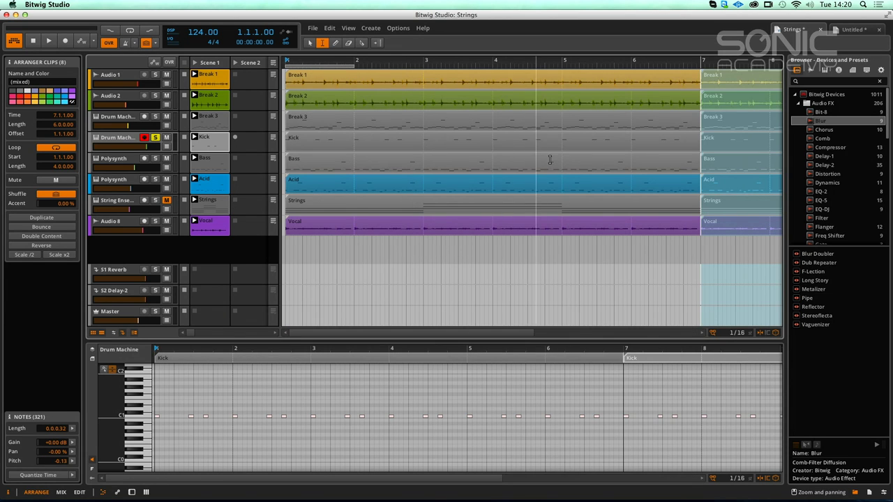
# Step: Time-select bars 5 and 6 across all tracks and duplicate that time
pyautogui.moveTo(532, 333); pyautogui.dragTo(714, 328)
pyautogui.click(564, 134)
pyautogui.click(470, 237)
pyautogui.click(450, 243)
pyautogui.press('super+a')
pyautogui.moveTo(562, 78); pyautogui.dragTo(530, 77)
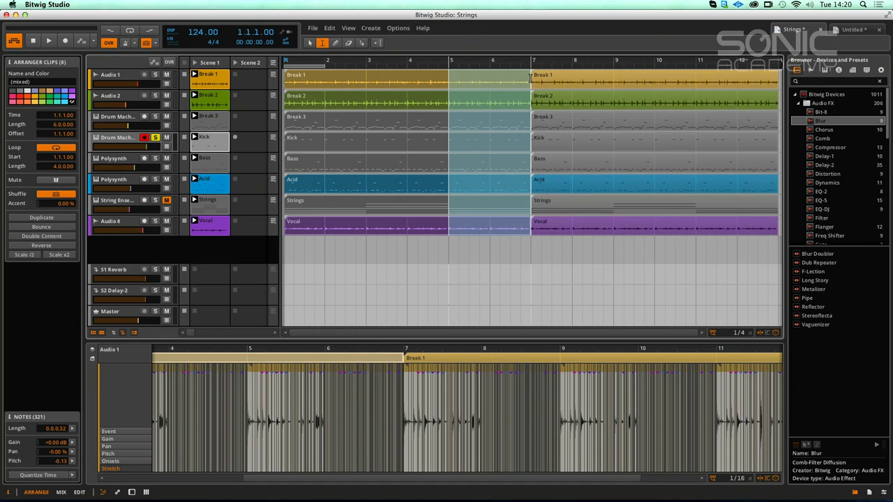
pyautogui.rightClick(500, 80)
pyautogui.click(551, 158)
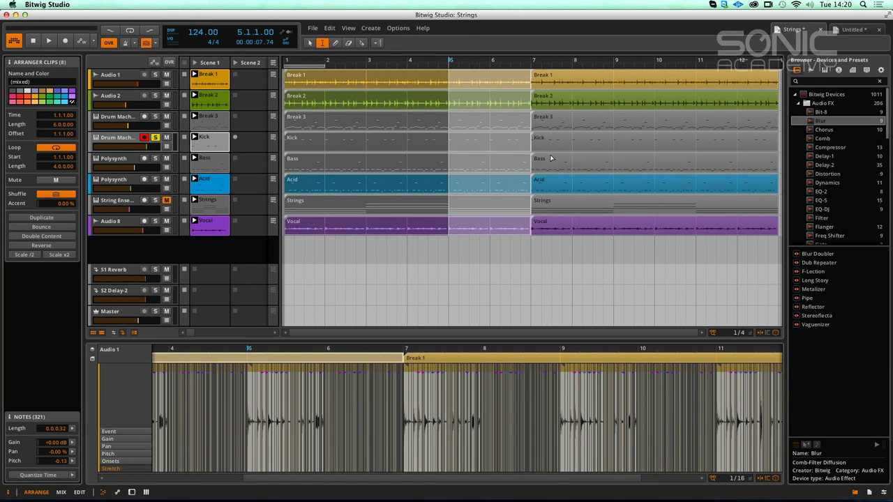
# Step: Remove the selected time in bars 7 and 8 from all tracks
pyautogui.rightClick(537, 76)
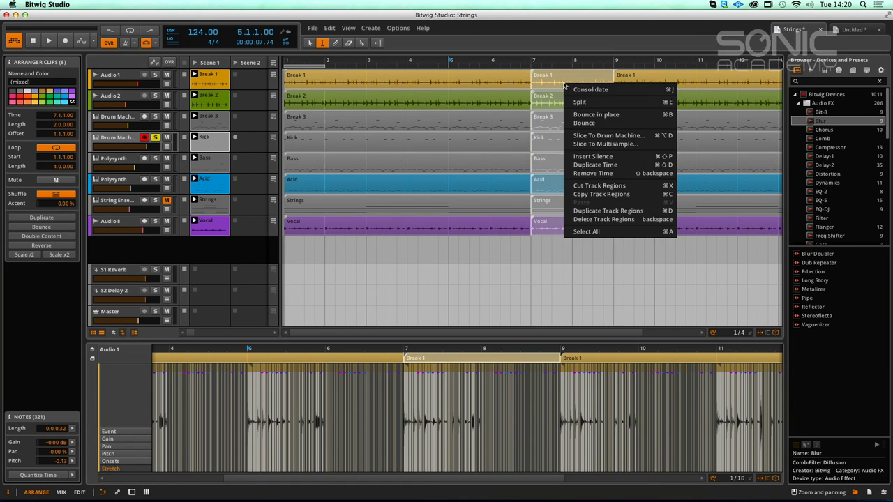
pyautogui.click(579, 175)
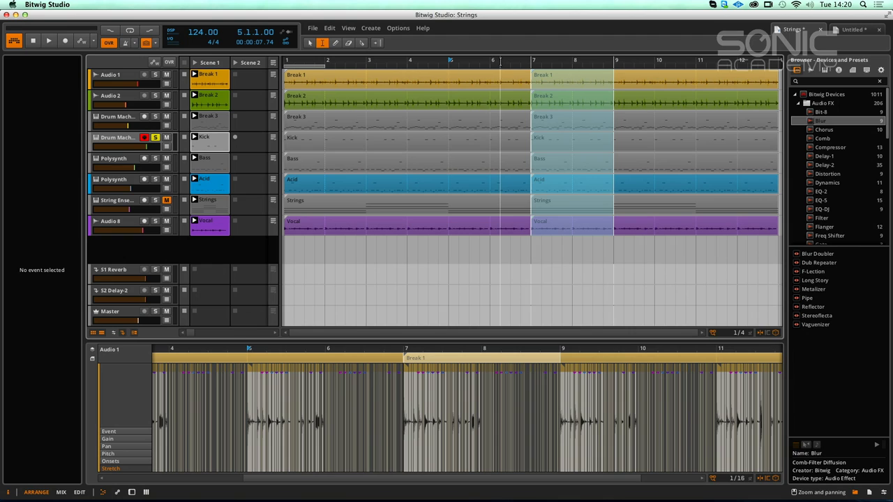
# Step: Hide the clip launcher and show the arranger tracks at single-row height
pyautogui.click(430, 355)
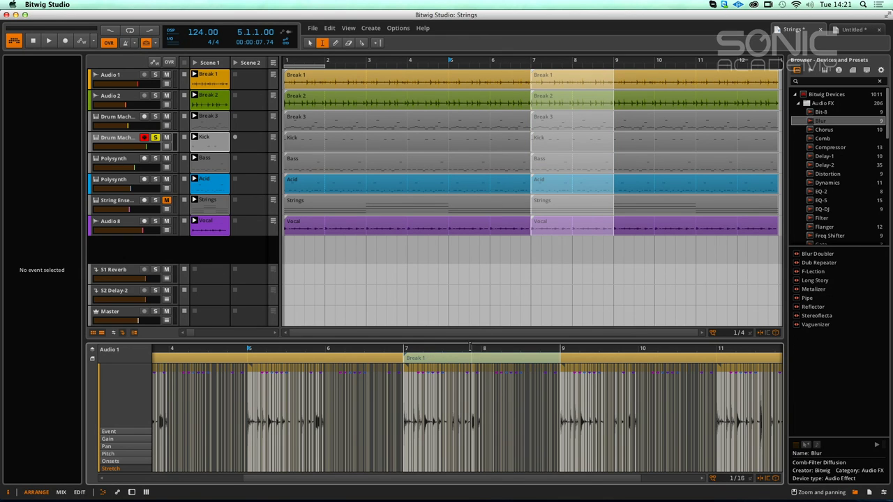
pyautogui.click(460, 75)
pyautogui.click(438, 99)
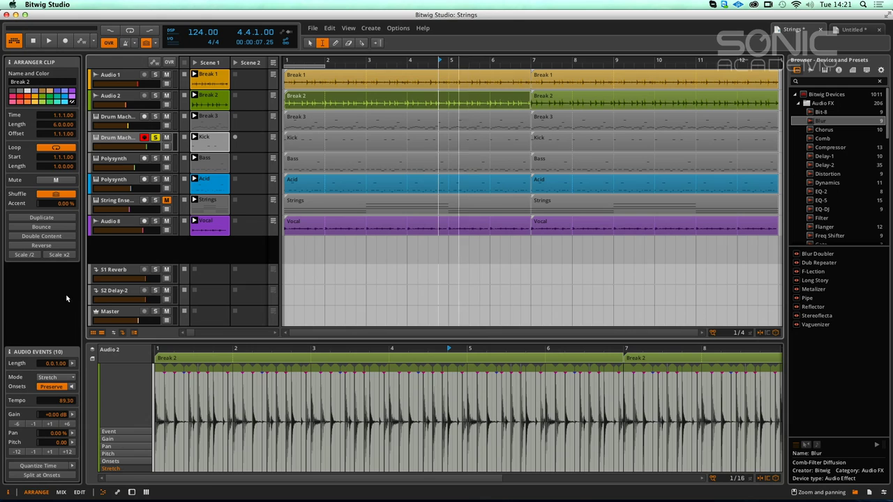
pyautogui.click(136, 334)
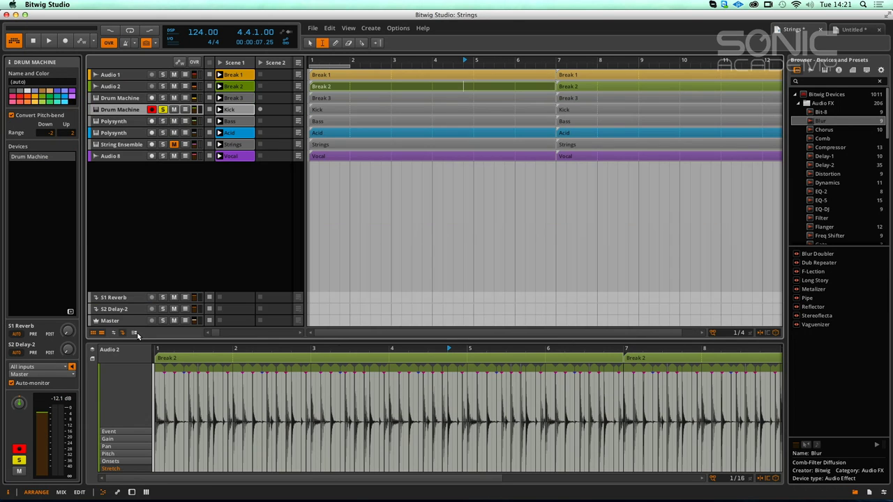
pyautogui.click(93, 333)
pyautogui.click(131, 334)
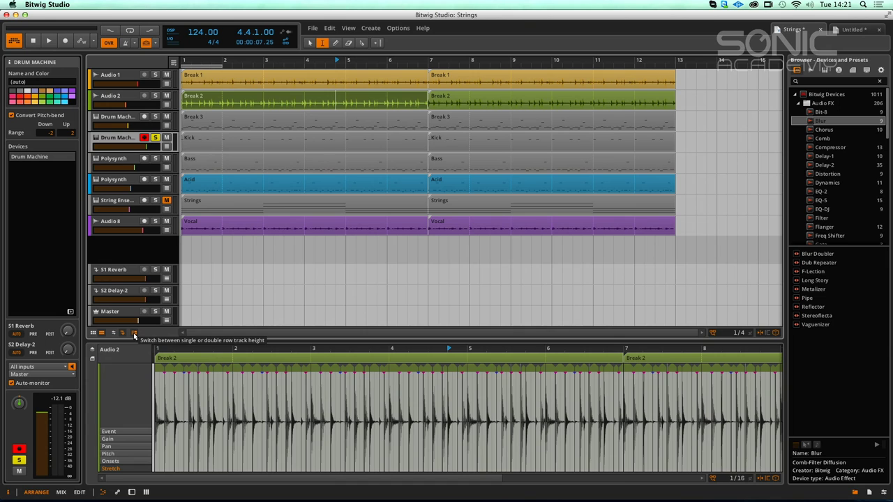
pyautogui.click(134, 334)
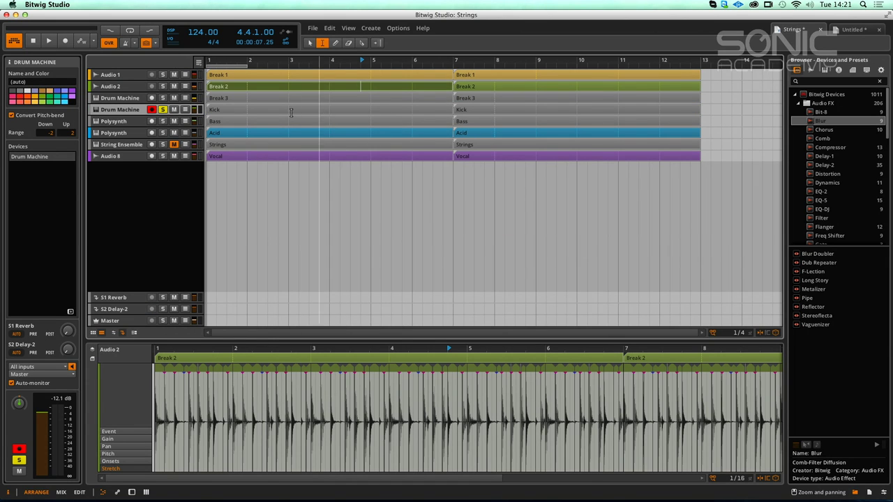
pyautogui.click(246, 66)
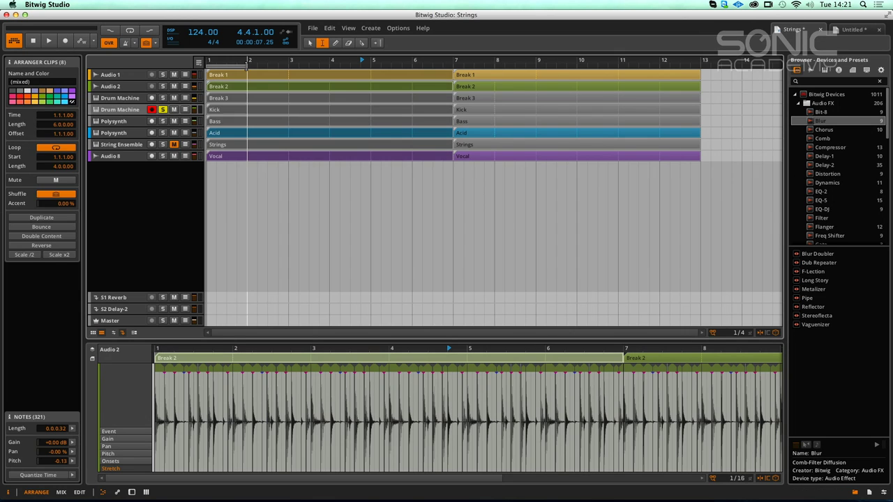
pyautogui.click(217, 64)
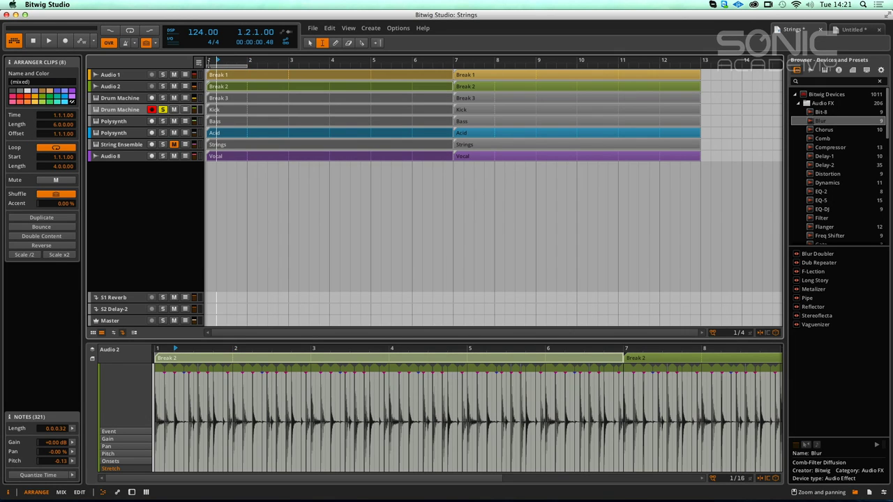
pyautogui.moveTo(207, 61); pyautogui.dragTo(246, 61)
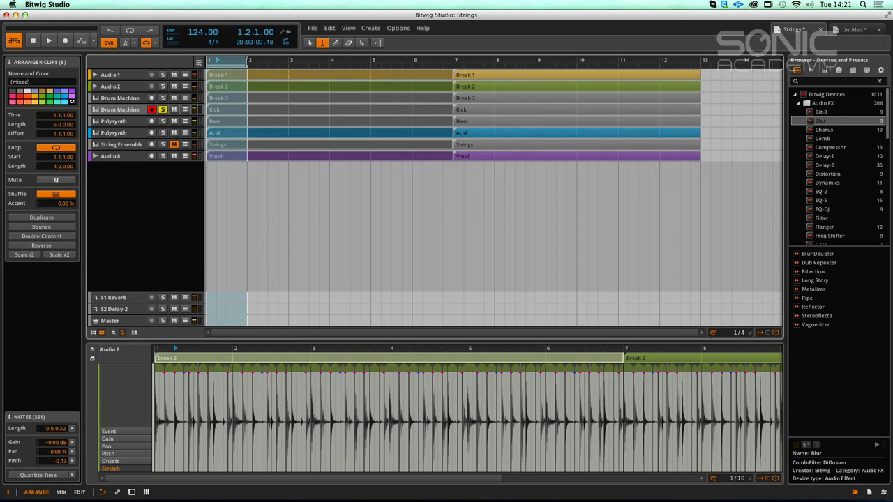
pyautogui.click(258, 61)
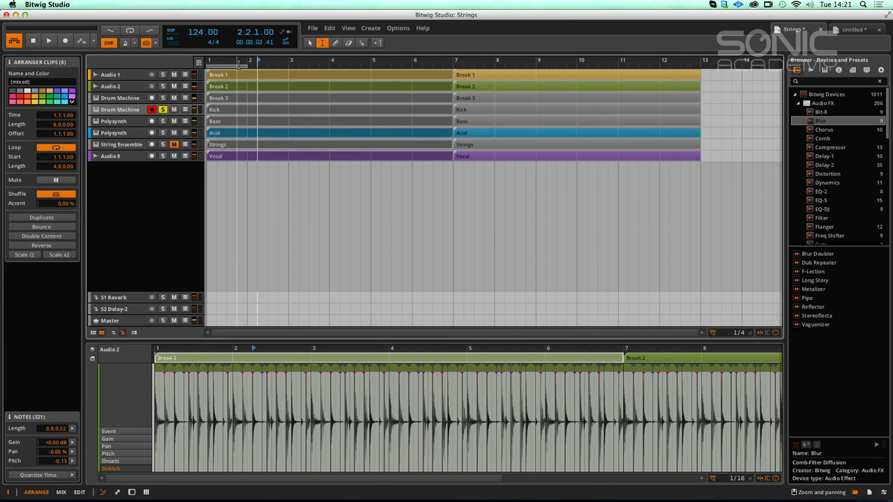
# Step: Enable arranger looping, start playback and extend the loop region to six bars, ending at bar 7
pyautogui.click(131, 32)
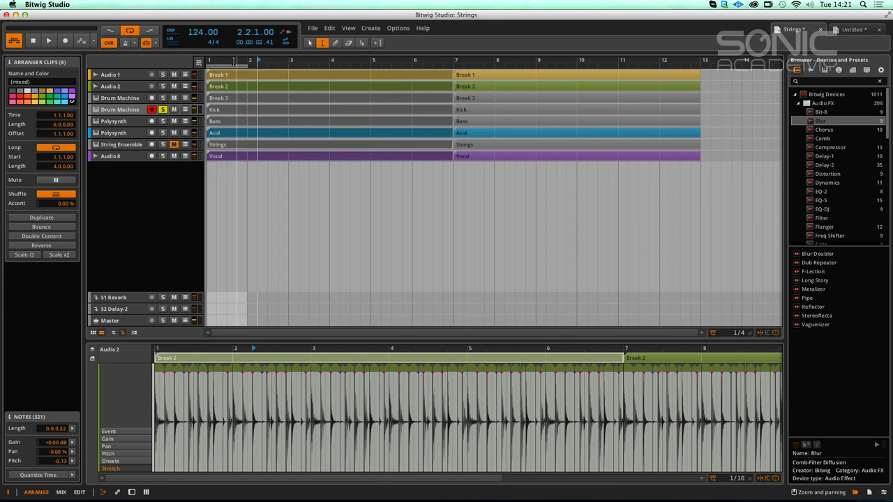
pyautogui.press('space')
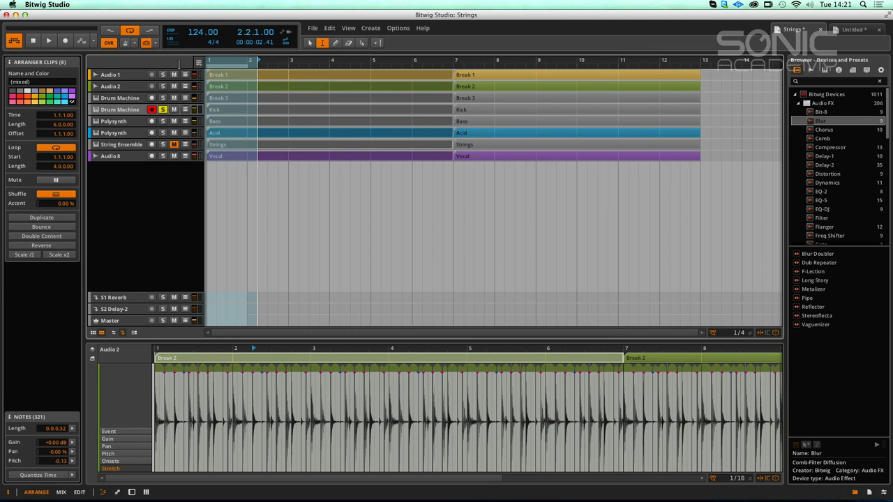
pyautogui.moveTo(209, 65); pyautogui.dragTo(248, 64)
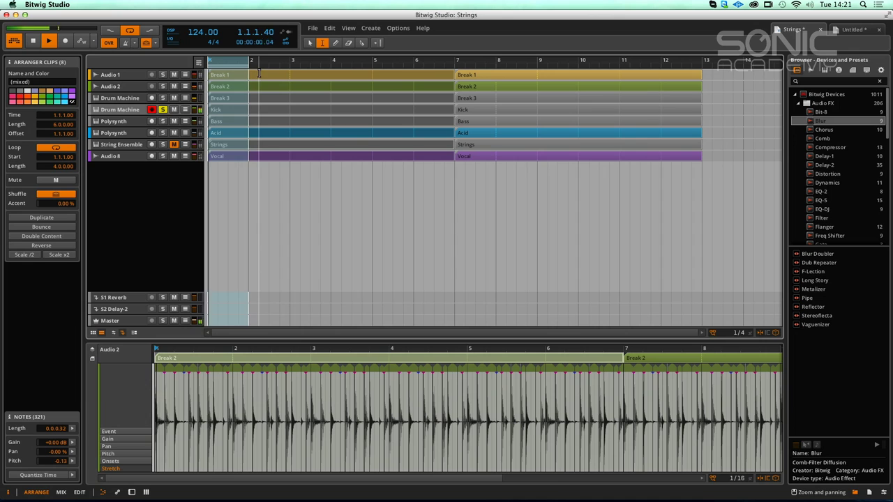
pyautogui.moveTo(247, 64); pyautogui.dragTo(333, 64)
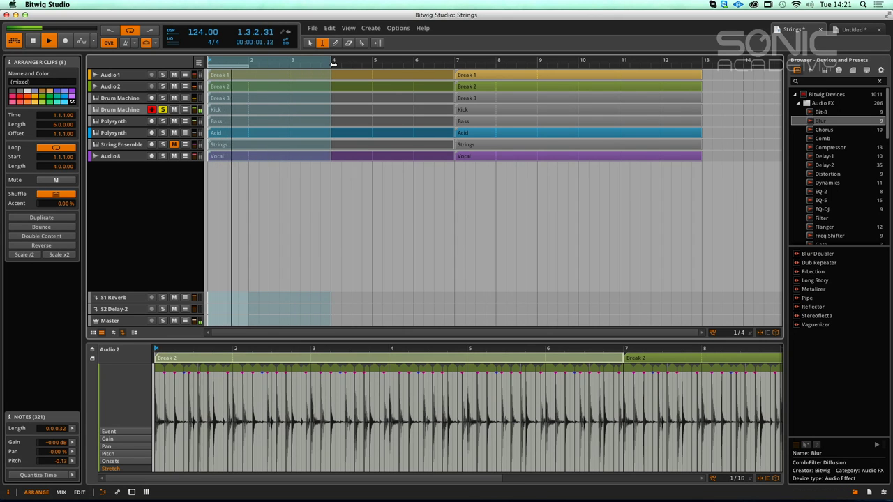
pyautogui.click(249, 67)
pyautogui.click(310, 43)
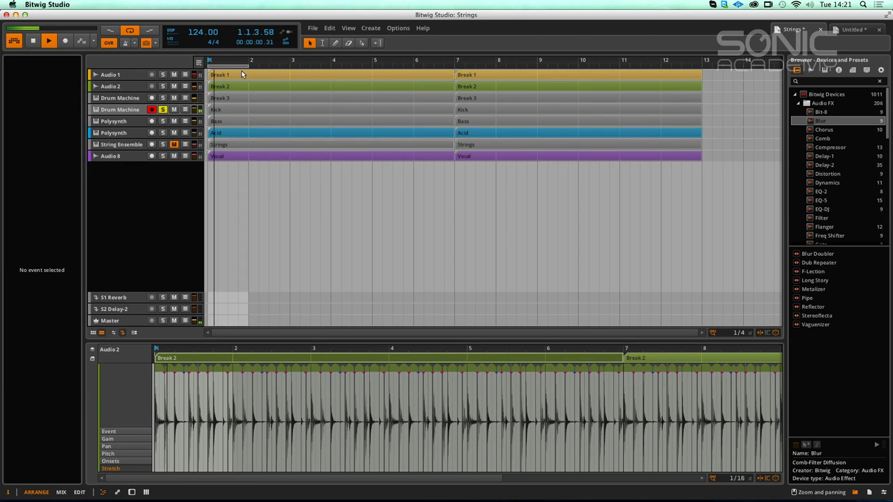
pyautogui.moveTo(247, 66); pyautogui.dragTo(455, 69)
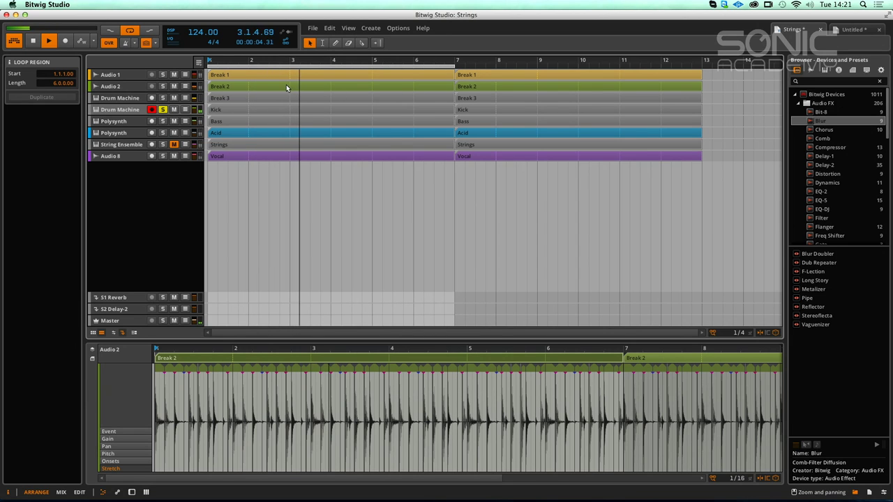
# Step: Turn off solo on the Kick's Drum Machine track and delete the Vocal clip at bar 1
pyautogui.click(162, 110)
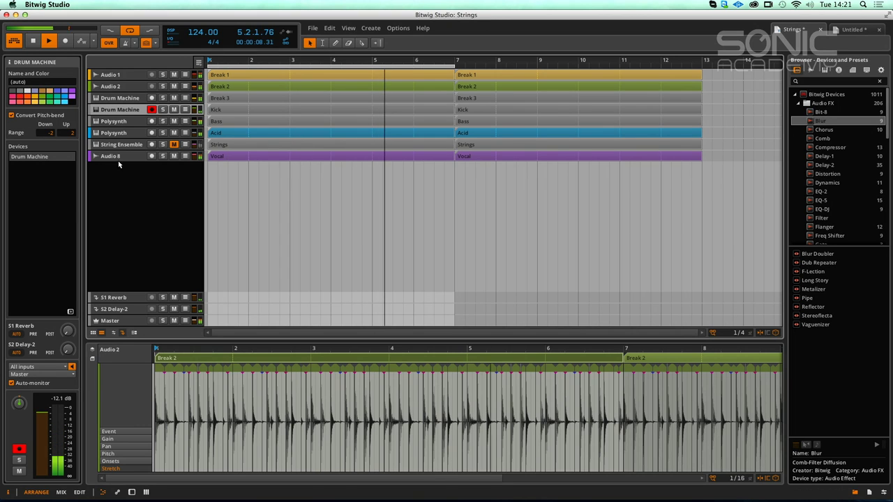
pyautogui.click(234, 154)
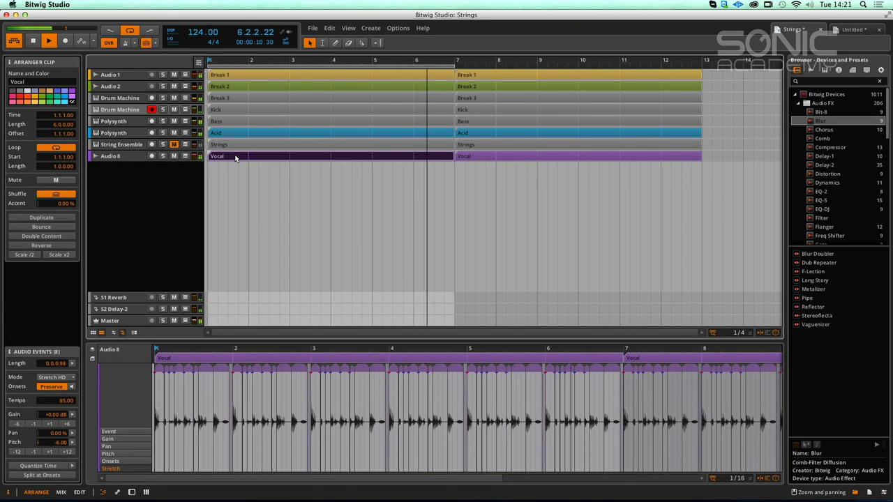
pyautogui.press('Delete')
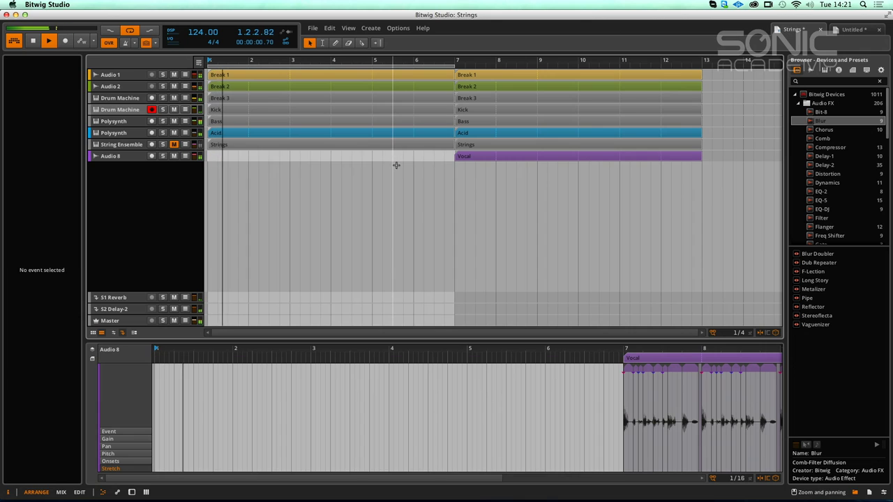
# Step: Move the remaining Vocal clip to start at bar 6 and replace the clip editor with the mixer below the arranger
pyautogui.moveTo(470, 156); pyautogui.dragTo(437, 156)
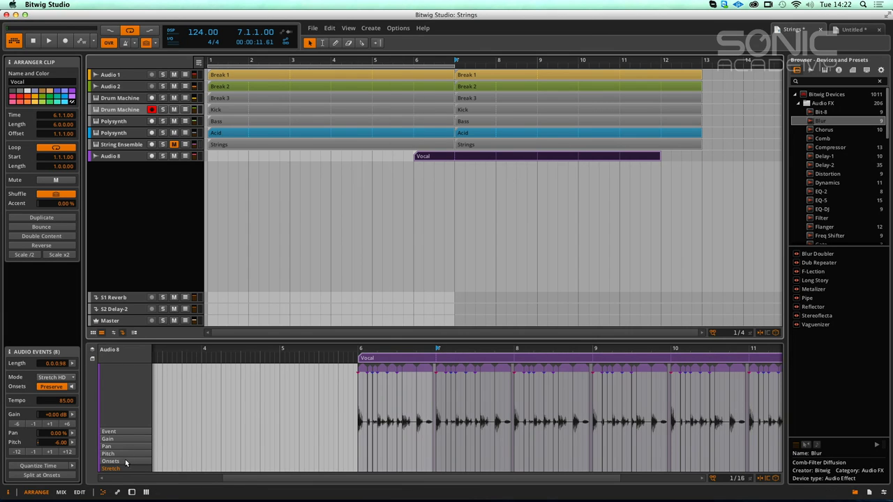
pyautogui.click(104, 493)
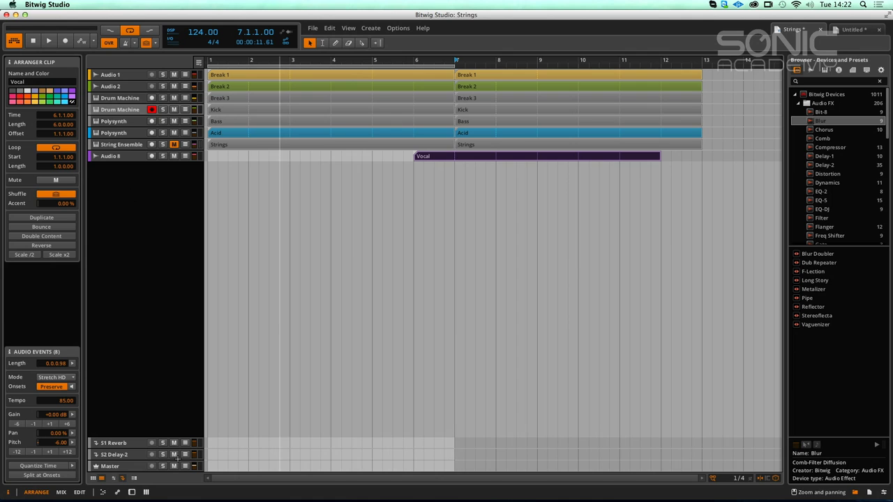
pyautogui.click(147, 492)
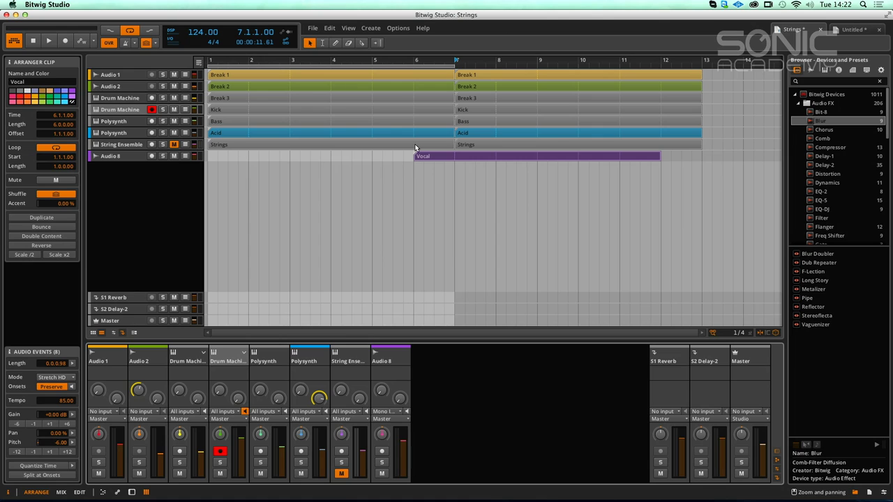
# Step: Shorten the Vocal clip to one bar and the first Break 1 clip to five bars, playing the result
pyautogui.moveTo(666, 156); pyautogui.dragTo(457, 162)
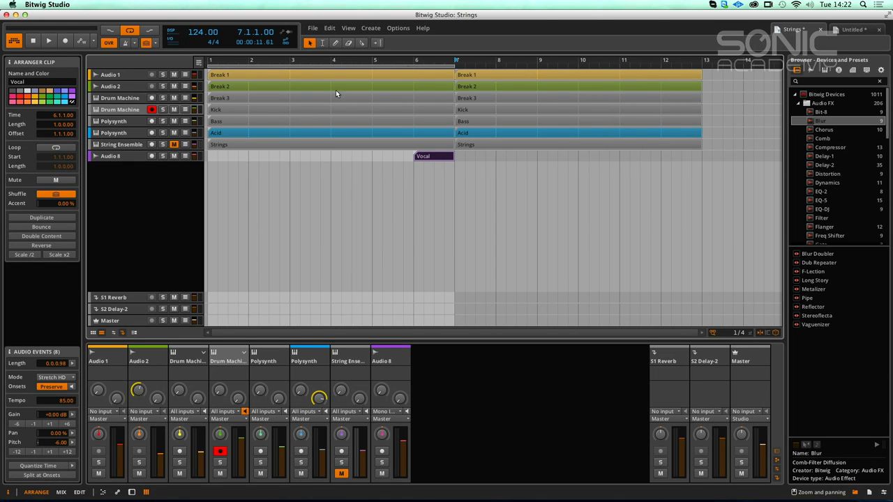
pyautogui.moveTo(454, 73); pyautogui.dragTo(368, 59)
pyautogui.press('space')
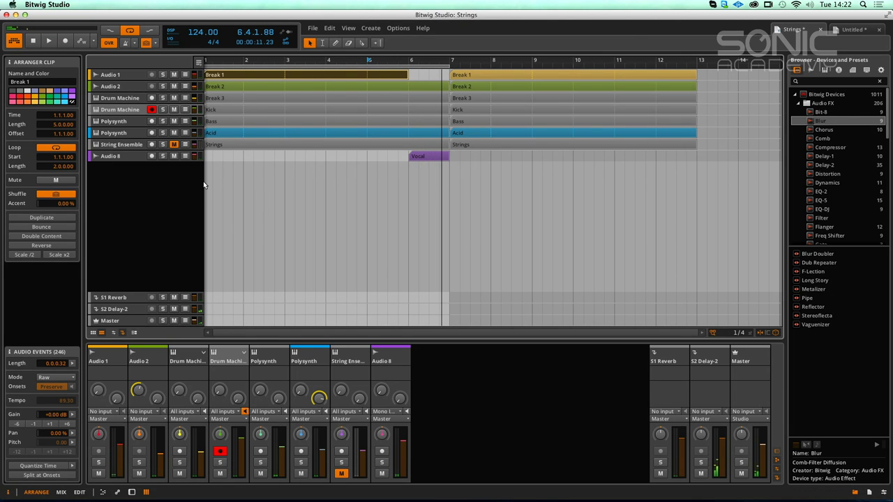
# Step: Show the clip launcher, switch all tracks back to arranger playback and play the loop
pyautogui.click(93, 334)
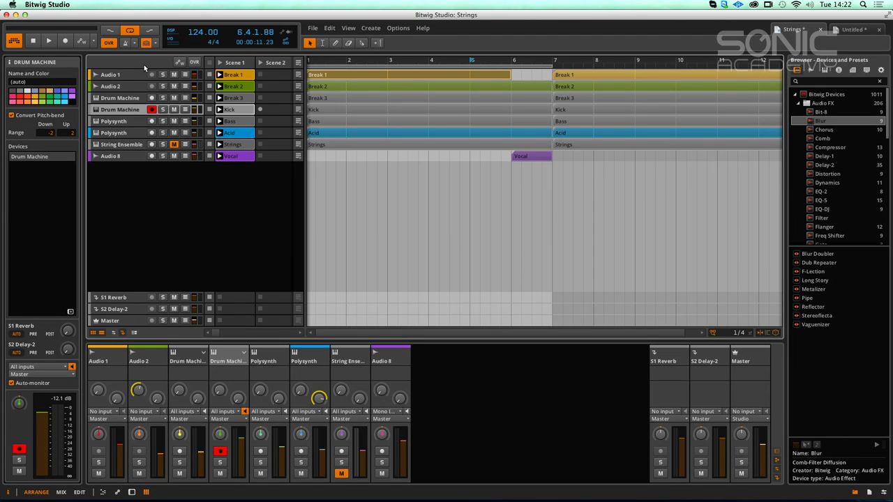
pyautogui.press('space')
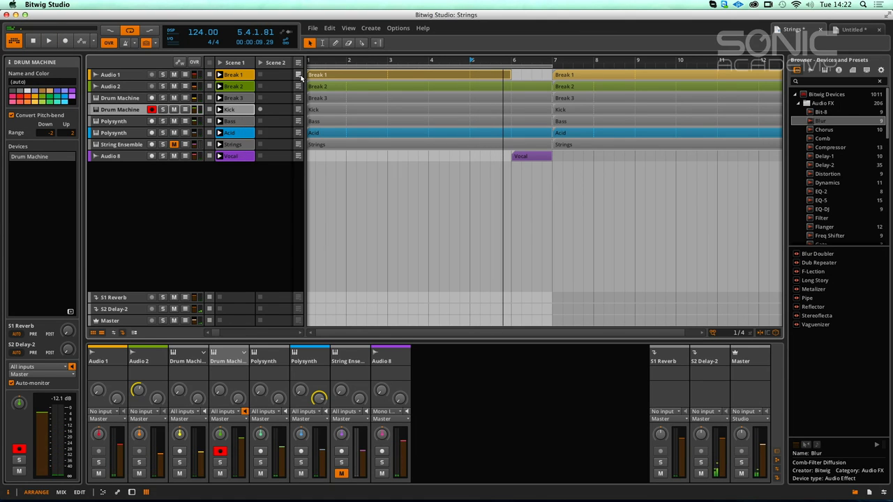
pyautogui.click(300, 76)
pyautogui.click(299, 87)
pyautogui.click(299, 98)
pyautogui.click(300, 110)
pyautogui.click(300, 121)
pyautogui.click(300, 132)
pyautogui.click(300, 144)
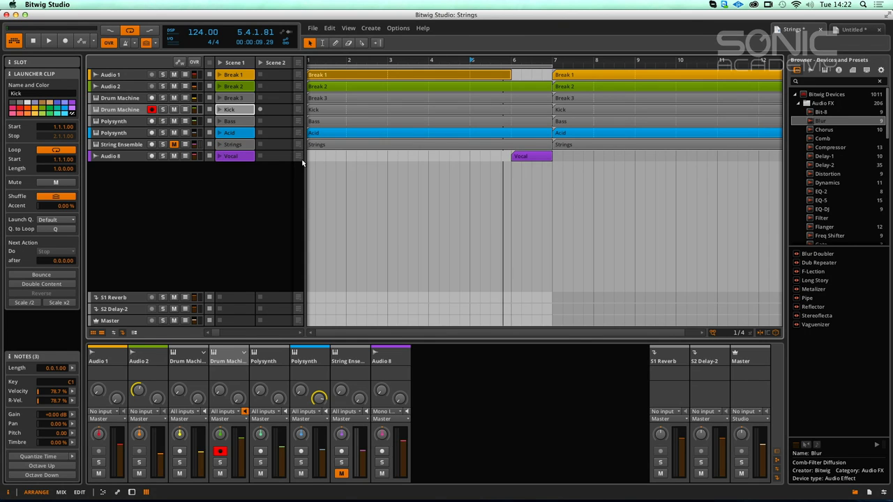
pyautogui.press('space')
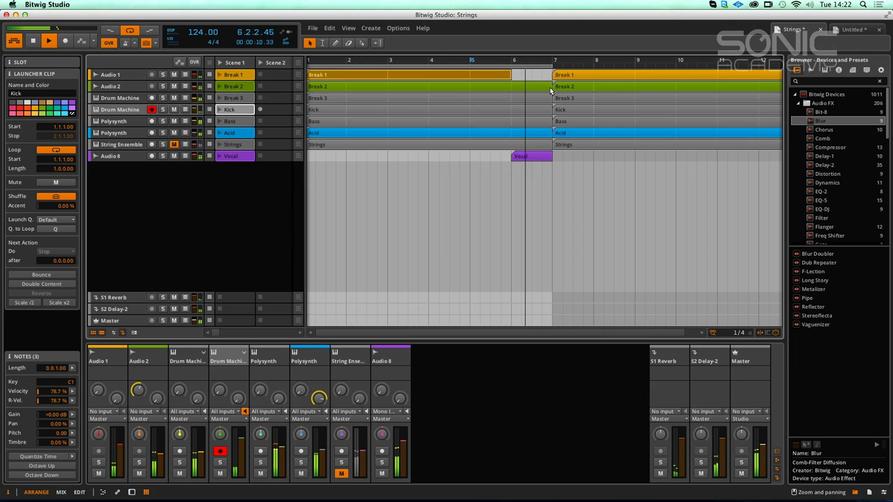
# Step: Shorten the first Break 2, Break 3, Kick, Bass and Acid clips to five bars, ending at bar 6
pyautogui.click(514, 89)
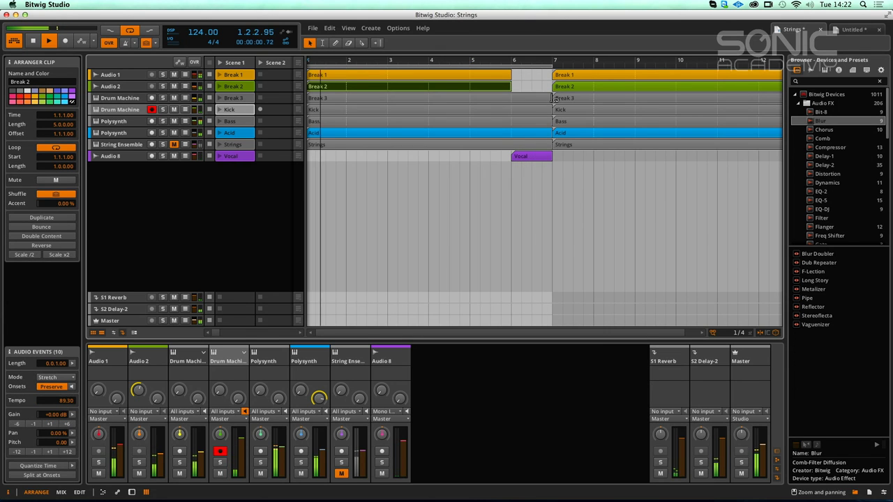
pyautogui.click(514, 99)
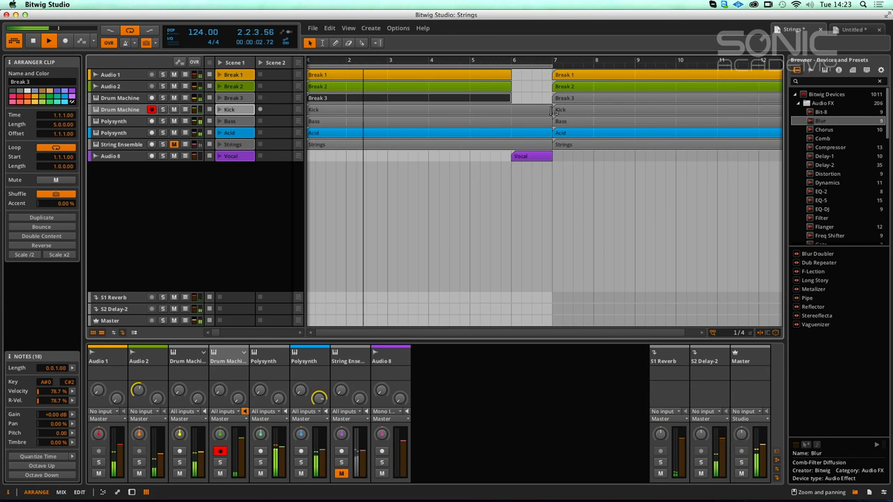
pyautogui.click(507, 110)
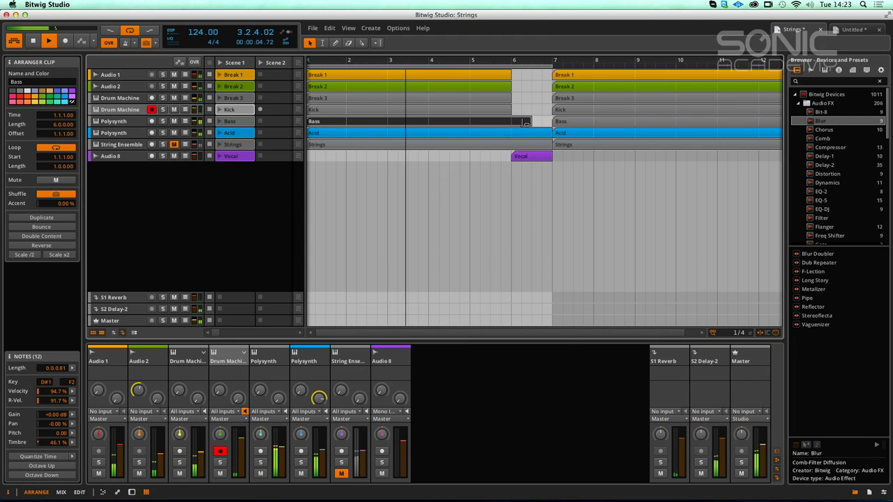
pyautogui.click(517, 121)
pyautogui.click(503, 132)
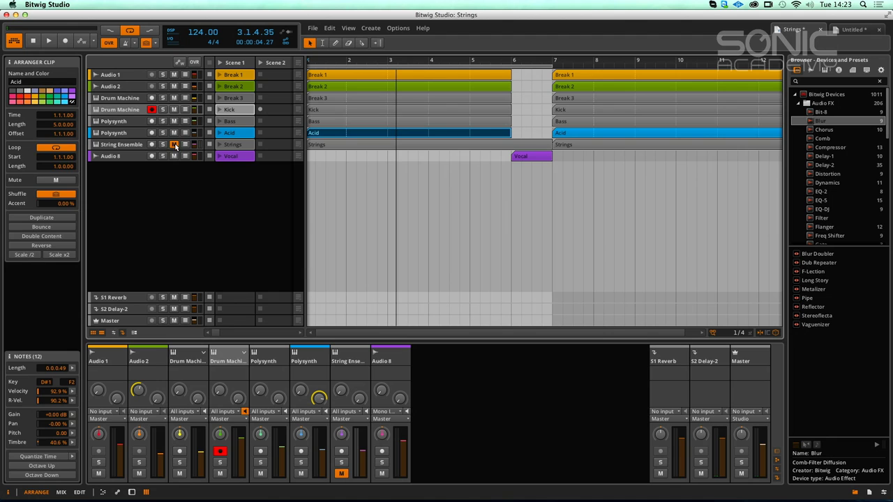
# Step: Unmute the String Ensemble track and extend the first Acid clip to six bars during playback
pyautogui.click(175, 145)
pyautogui.press('space')
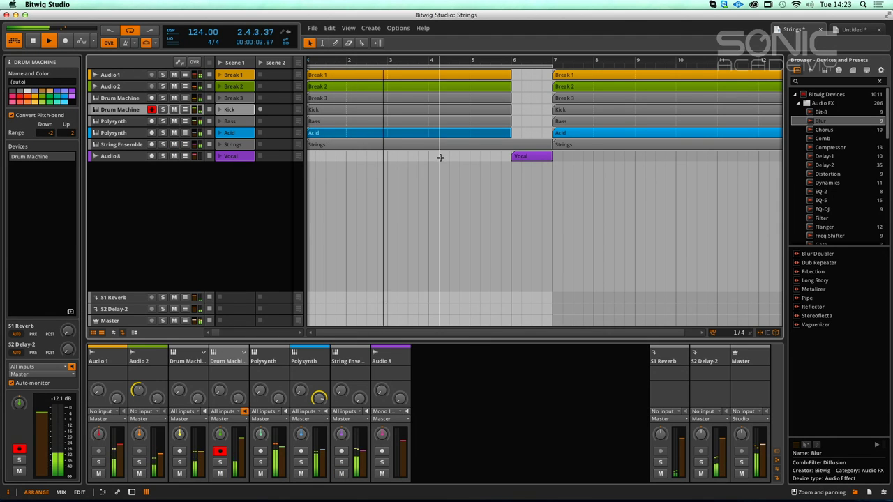
pyautogui.click(511, 134)
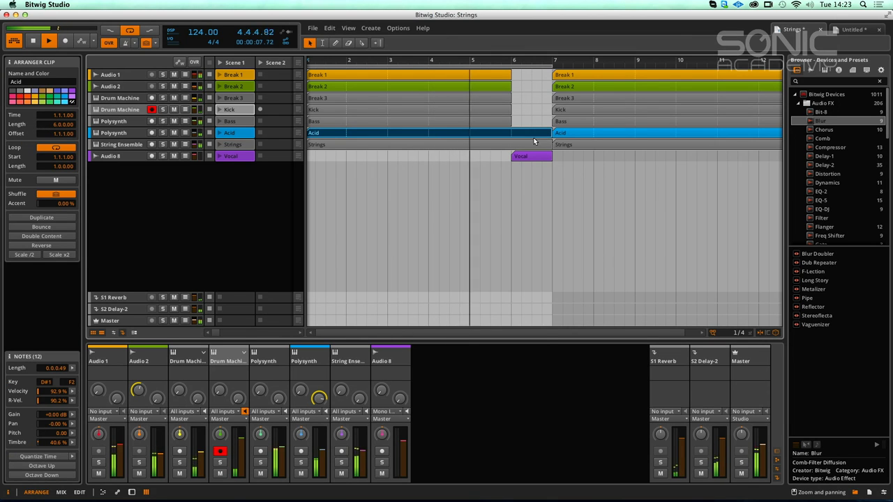
# Step: Move the six-bar loop region over the second set of clips, starting at 7.2.1
pyautogui.moveTo(511, 60); pyautogui.dragTo(511, 35)
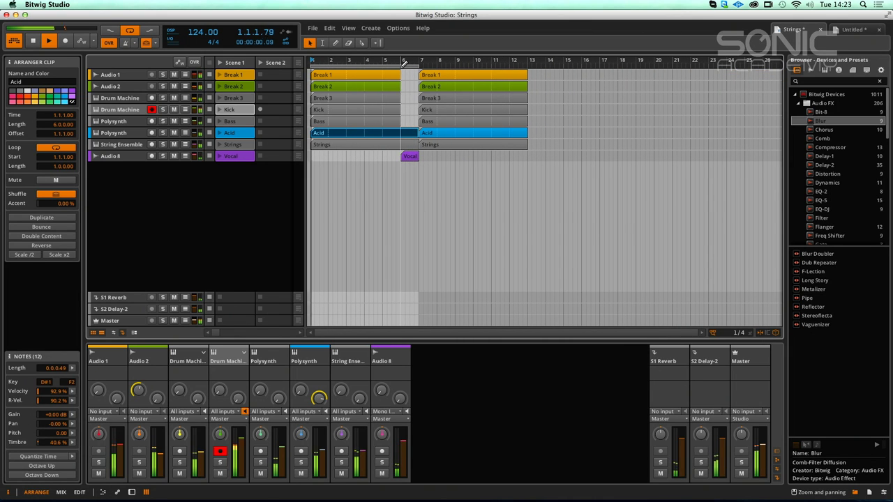
pyautogui.moveTo(403, 63); pyautogui.dragTo(514, 68)
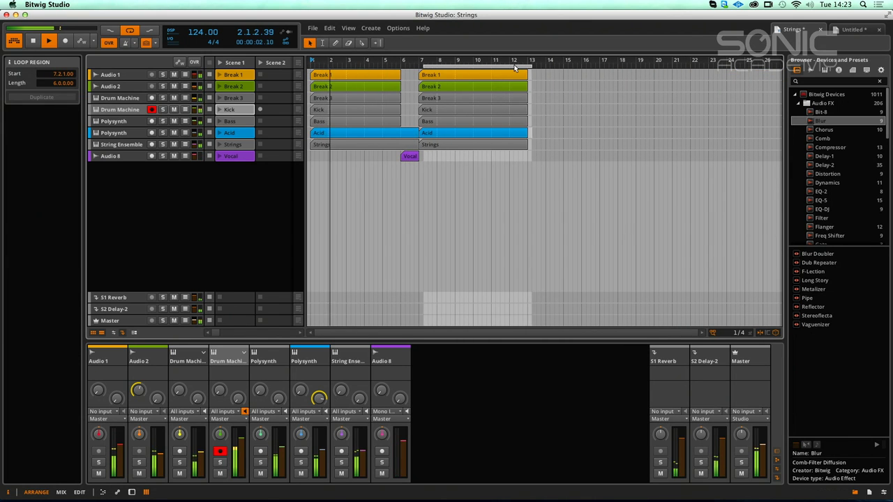
# Step: Align the six-bar loop region to start at 7.1.1 and stop playback
pyautogui.moveTo(515, 64); pyautogui.dragTo(510, 65)
pyautogui.press('space')
pyautogui.click(94, 213)
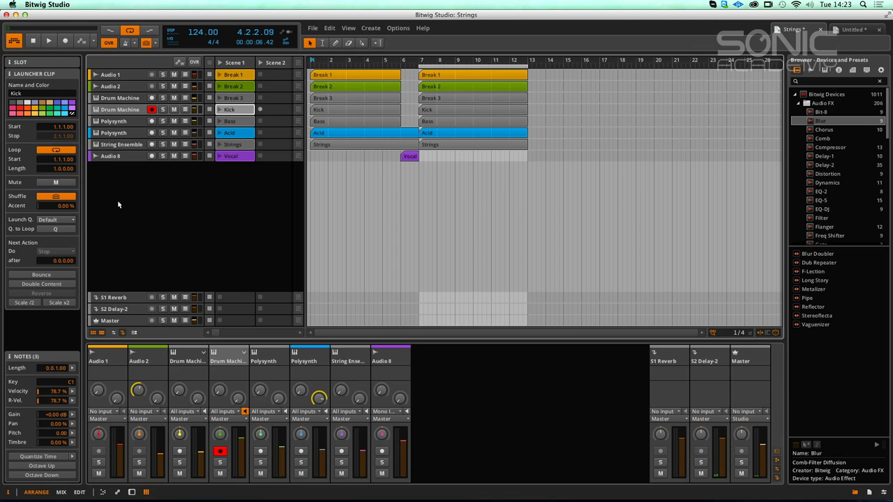
# Step: Add an instrument track below Audio 8 and load the Tolcha Crashbox Sharp preset, searching the devices for "crash"
pyautogui.rightClick(118, 205)
pyautogui.click(158, 204)
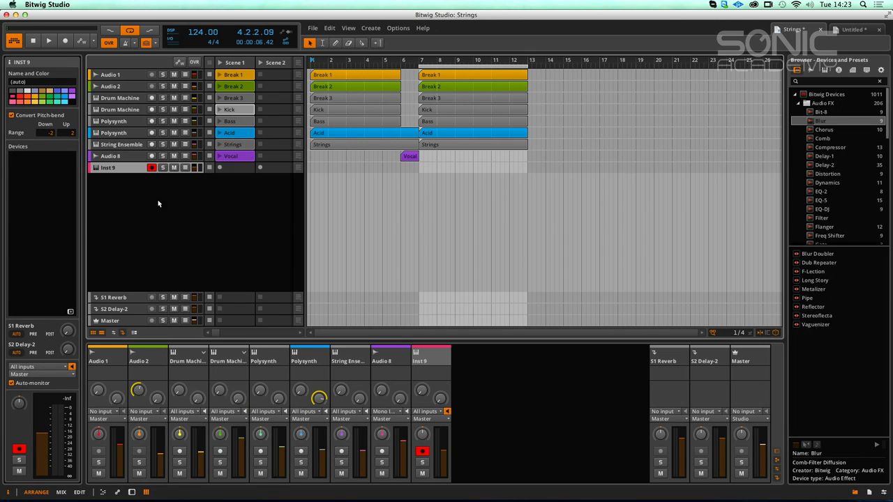
pyautogui.click(800, 104)
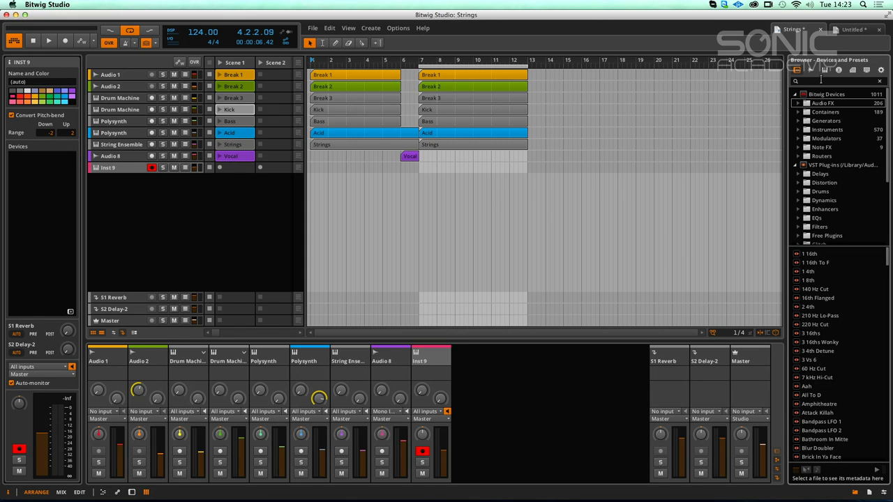
pyautogui.click(820, 79)
pyautogui.write('crash')
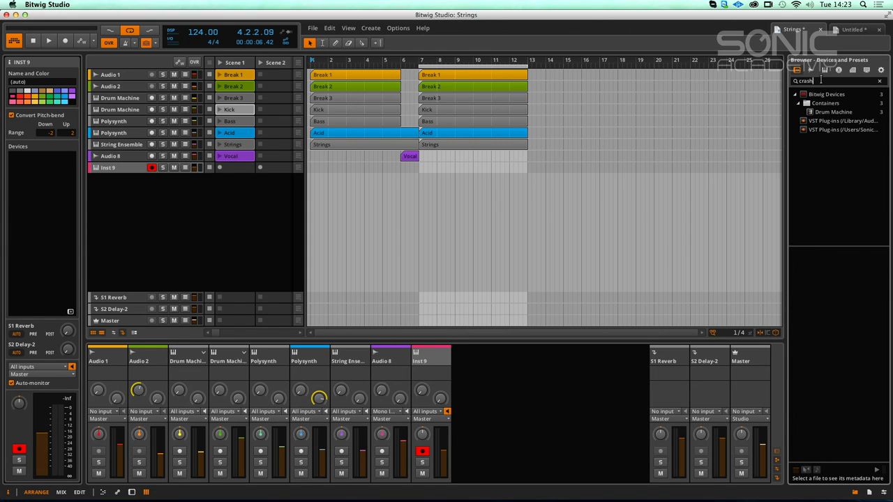
pyautogui.click(827, 111)
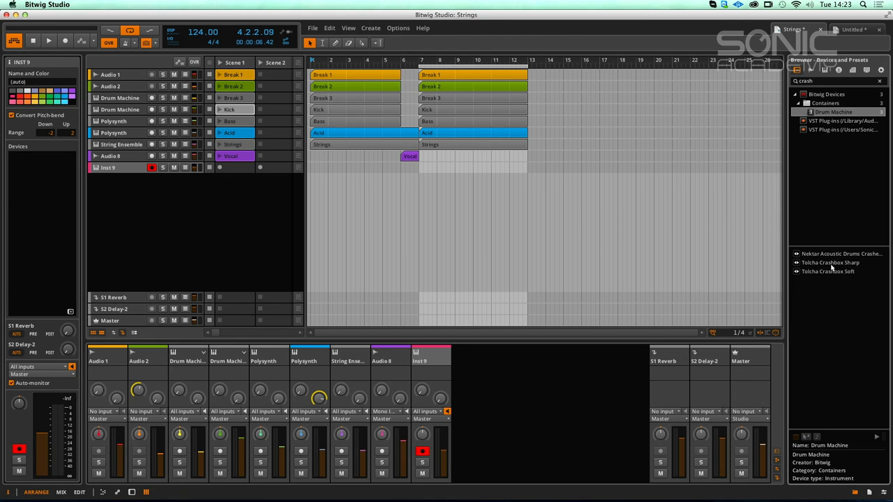
pyautogui.moveTo(831, 263); pyautogui.dragTo(119, 170)
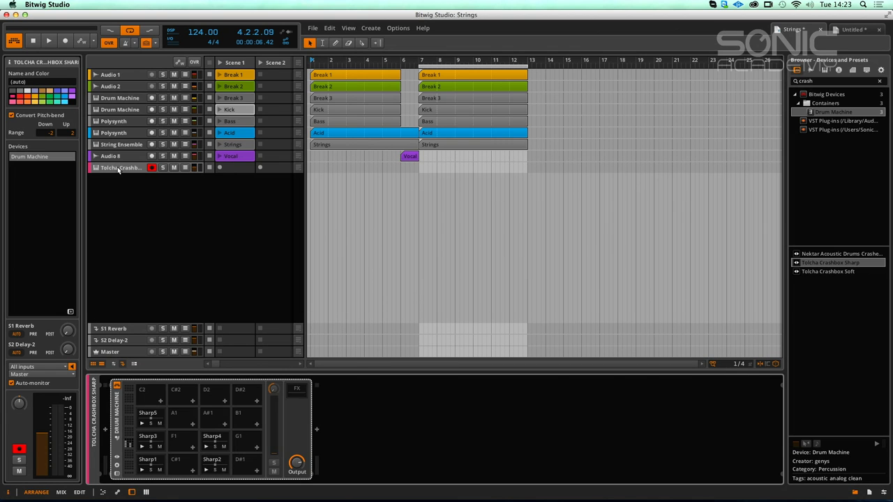
# Step: Audition the Sharp1 to Sharp5 pads of the new drum machine
pyautogui.click(142, 469)
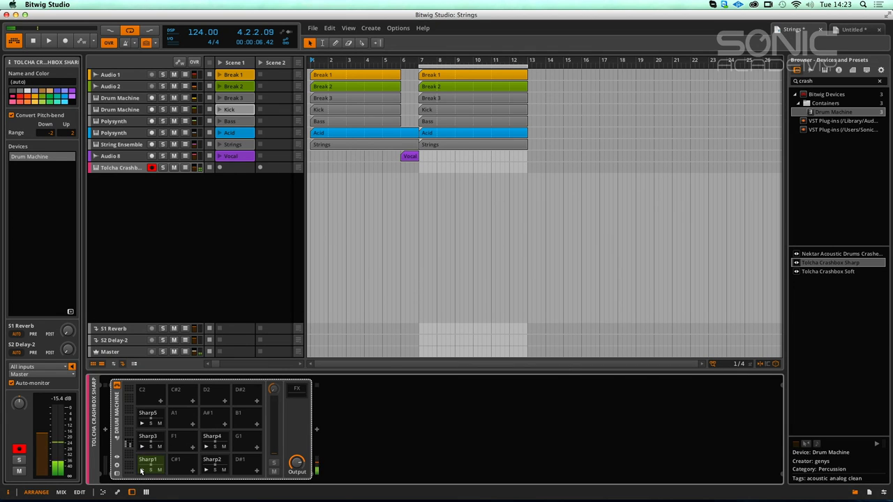
pyautogui.click(208, 463)
pyautogui.click(208, 448)
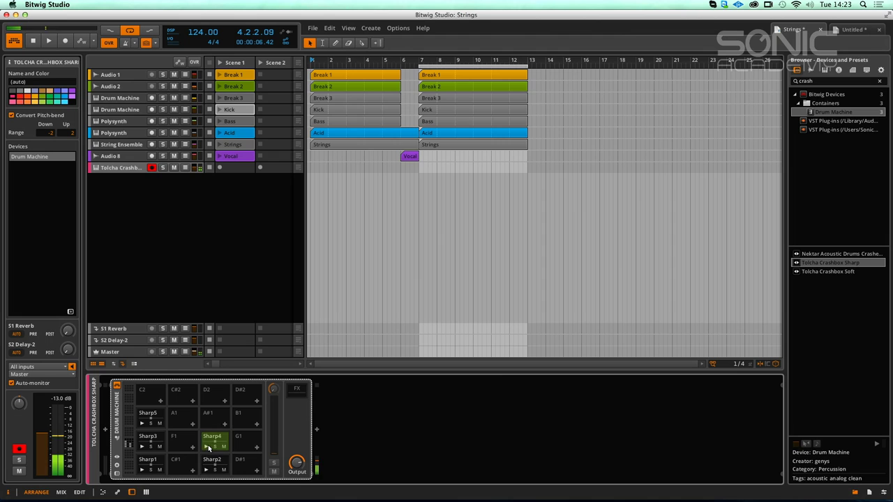
pyautogui.click(142, 445)
pyautogui.click(148, 424)
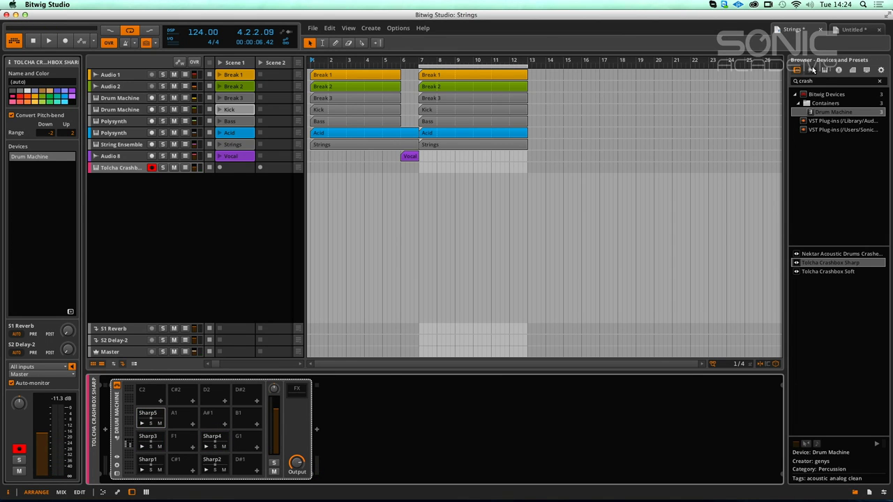
# Step: Search the sample library for "crash" and open the Crashes And Rides folder of Bitwig Drum Machines
pyautogui.click(811, 69)
pyautogui.write('crash')
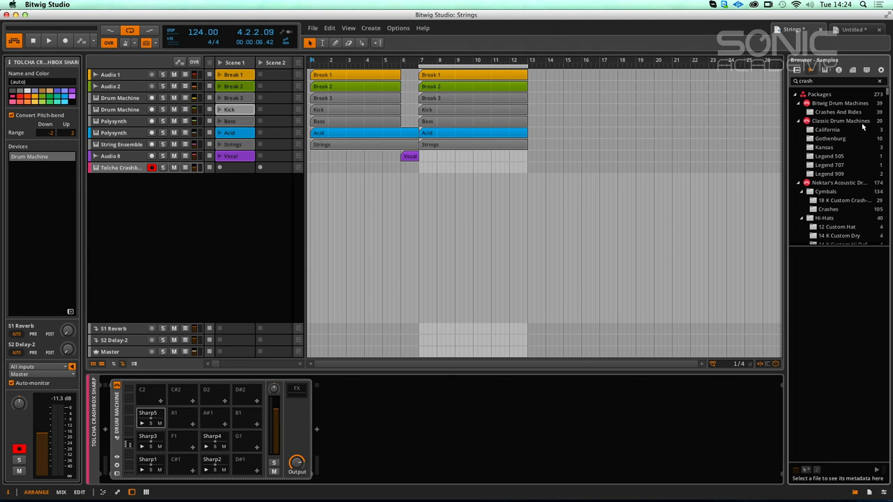
pyautogui.click(842, 113)
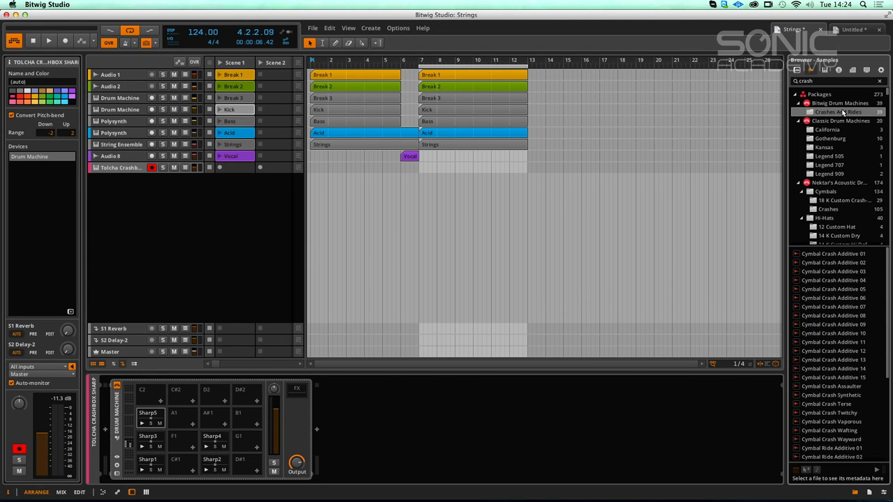
# Step: Audition the cymbal crash samples in order, from Cymbal Crash Additive 01 through to Cymbal Crash Terse
pyautogui.click(847, 254)
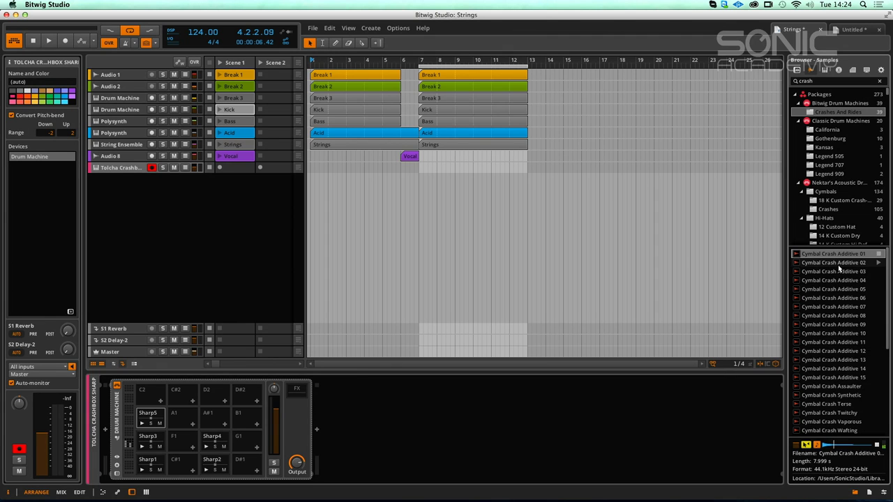
pyautogui.press('Down')
pyautogui.press('Down')
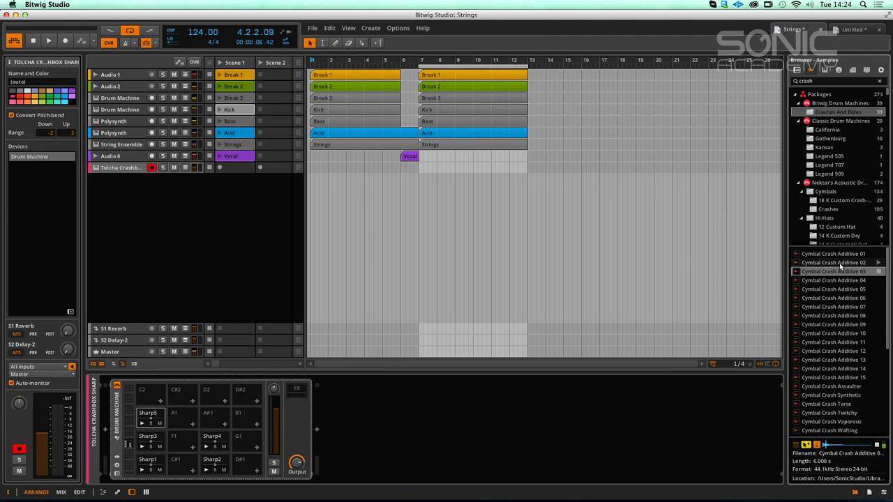
pyautogui.press('Down')
pyautogui.press('Down')
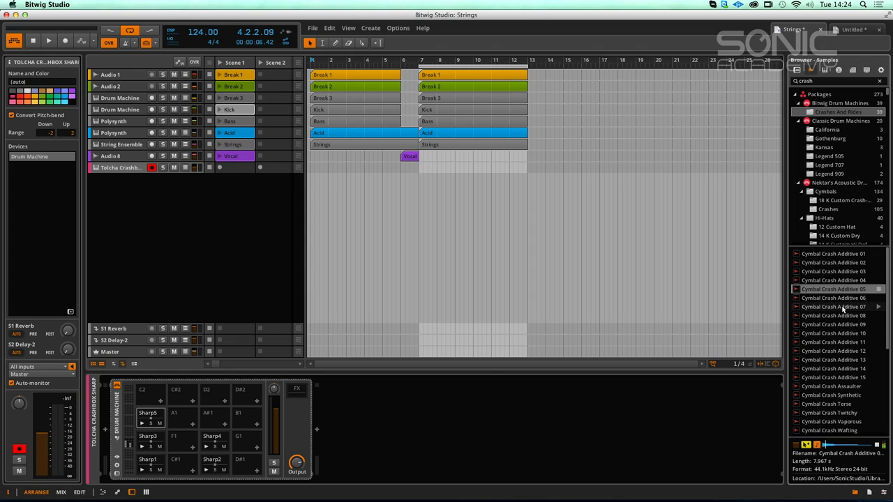
pyautogui.press('Down')
pyautogui.press('Down')
pyautogui.press('Down')
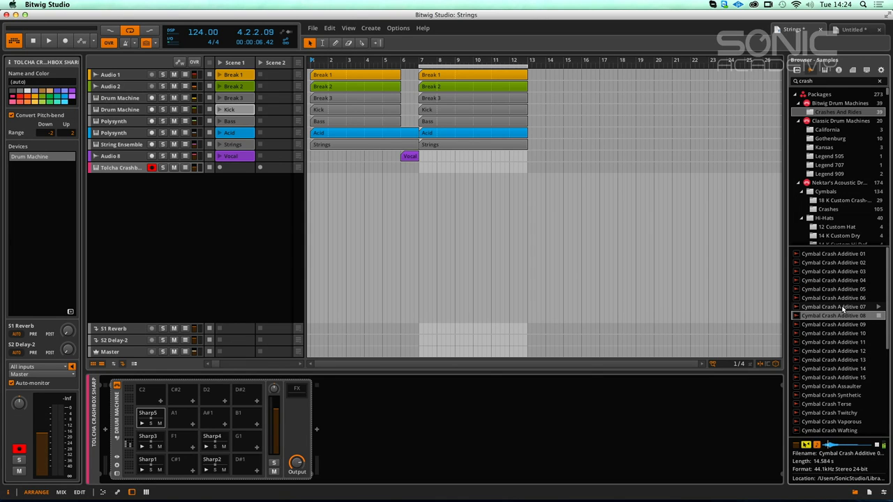
pyautogui.press('Down')
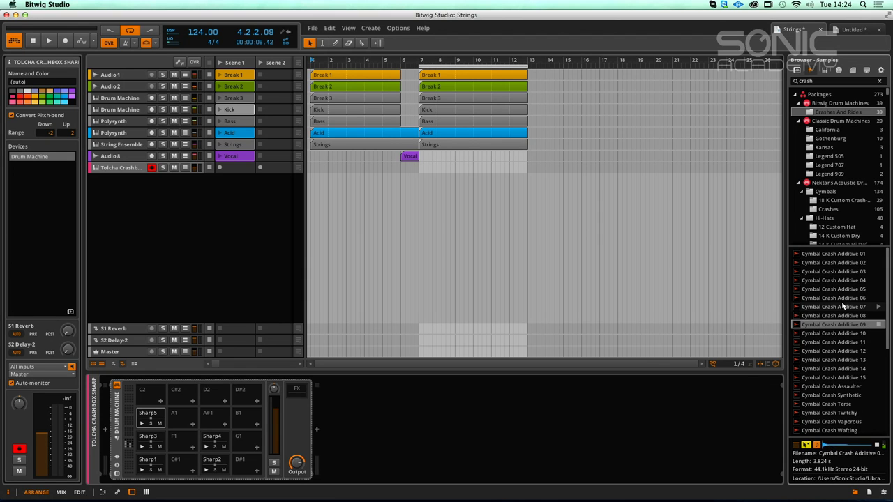
pyautogui.press('Down')
pyautogui.press('Down')
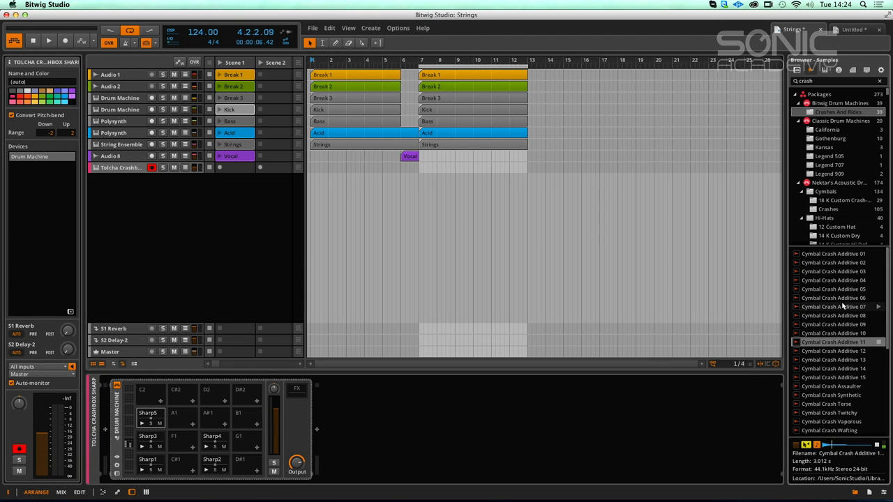
pyautogui.press('Down')
pyautogui.press('Down')
pyautogui.press('Down')
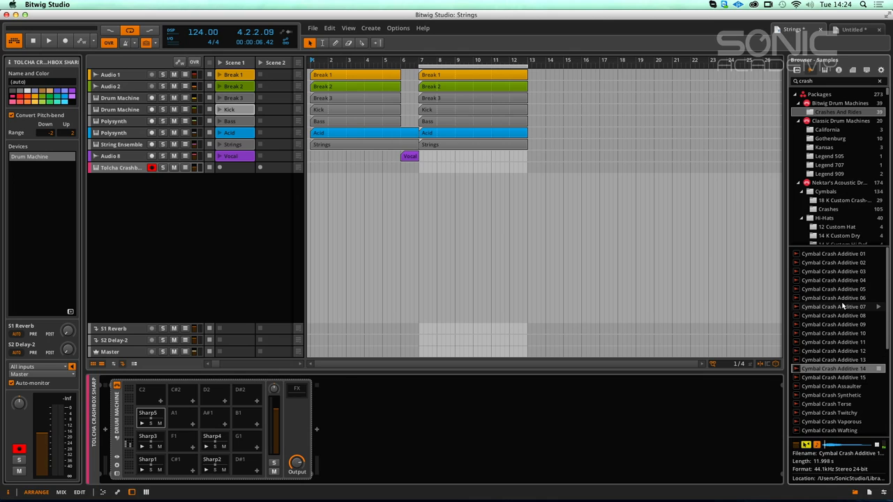
pyautogui.press('Down')
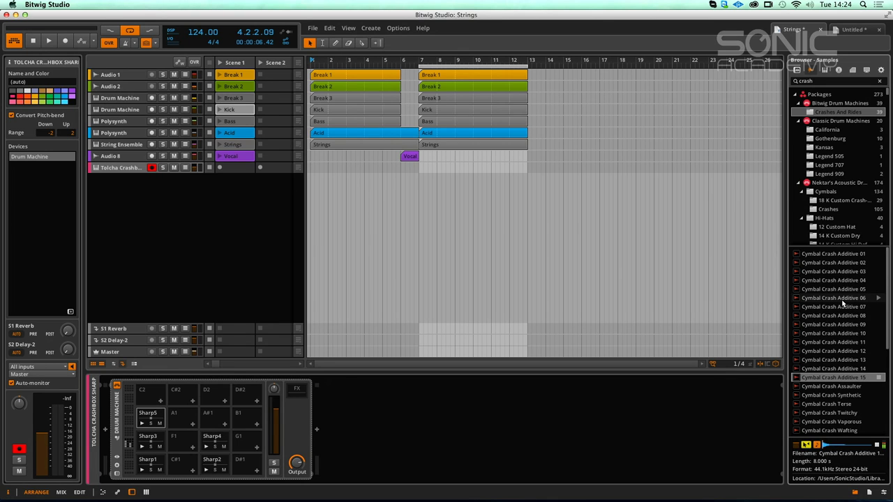
pyautogui.press('Down')
pyautogui.press('Down')
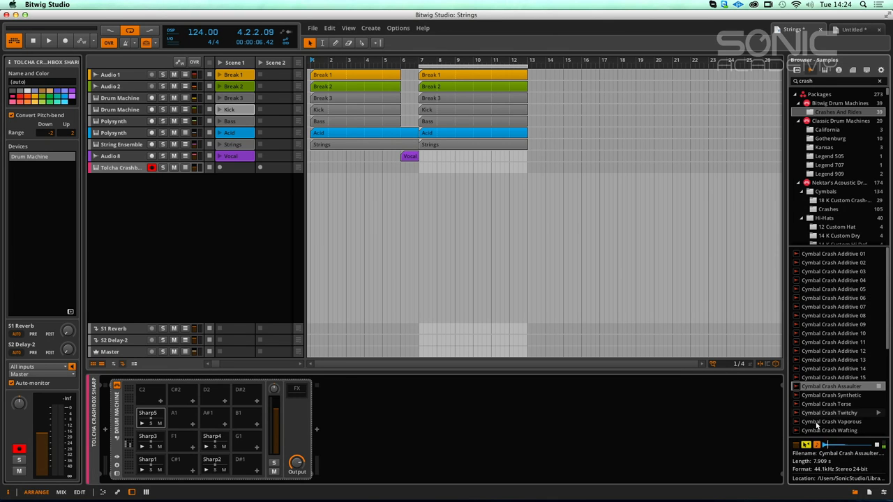
pyautogui.press('Down')
pyautogui.scroll(-2, 885, 375)
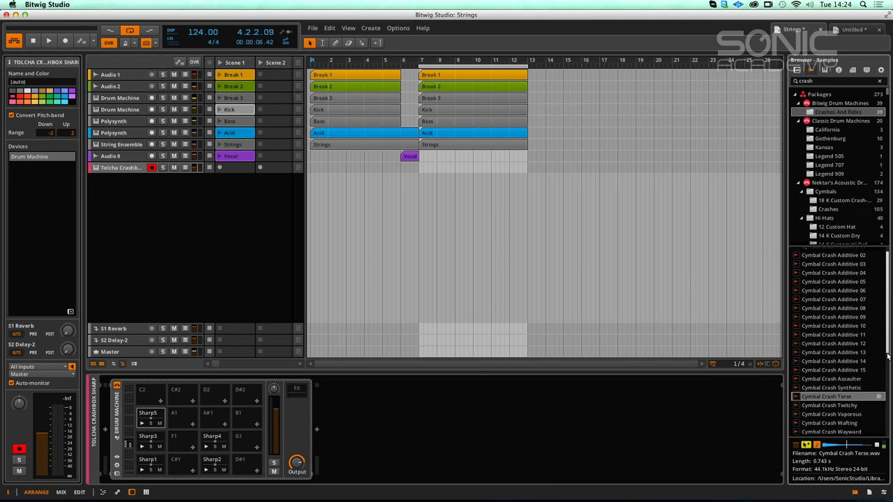
pyautogui.click(841, 362)
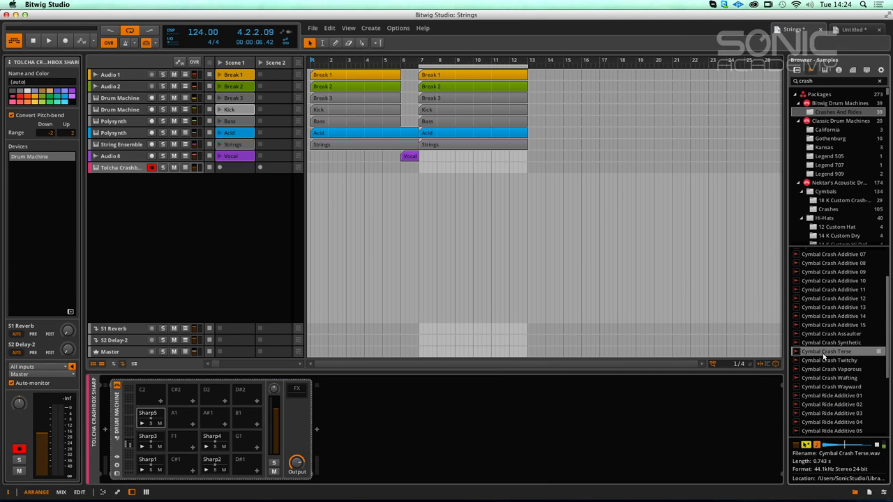
# Step: Place the Cymbal Crash Terse sample at bar 7 on the new track and play from just before it
pyautogui.moveTo(741, 348); pyautogui.dragTo(420, 168)
pyautogui.click(412, 63)
pyautogui.press('space')
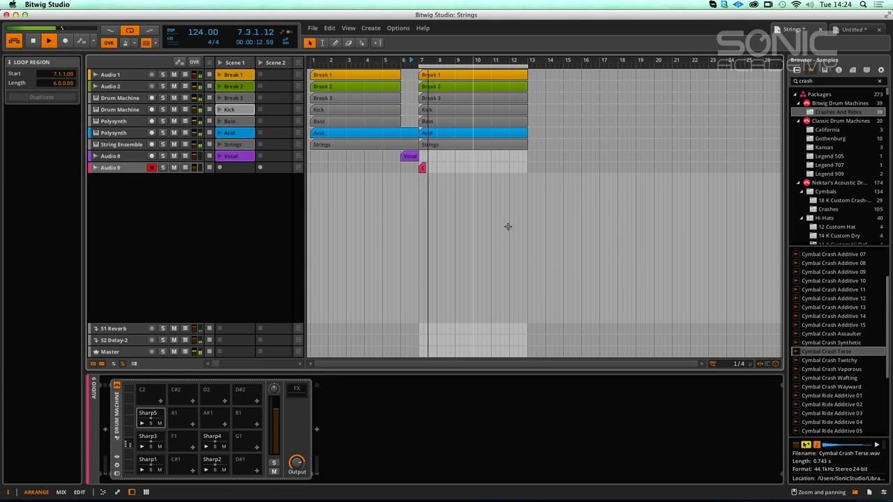
# Step: Audition the next crash samples, replace the bar 7 crash with Cymbal Crash Wafting and play the section
pyautogui.click(855, 361)
pyautogui.press('Down')
pyautogui.press('Down')
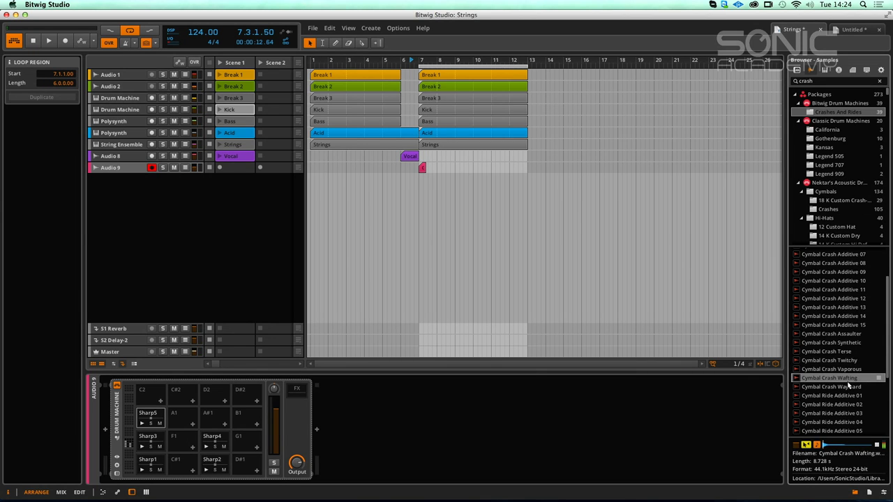
pyautogui.moveTo(849, 382); pyautogui.dragTo(422, 168)
pyautogui.press('space')
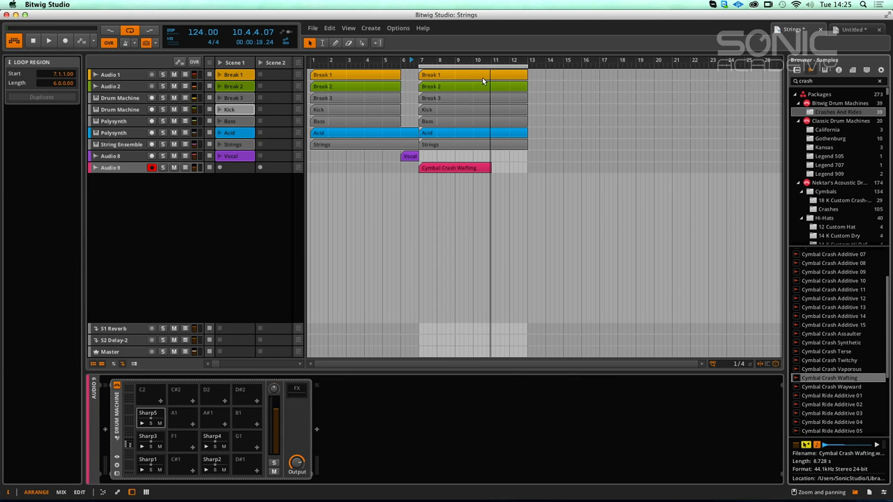
# Step: Copy the second Strings and Break 3 clips to bar 13 and start playback
pyautogui.moveTo(458, 147); pyautogui.dragTo(566, 144)
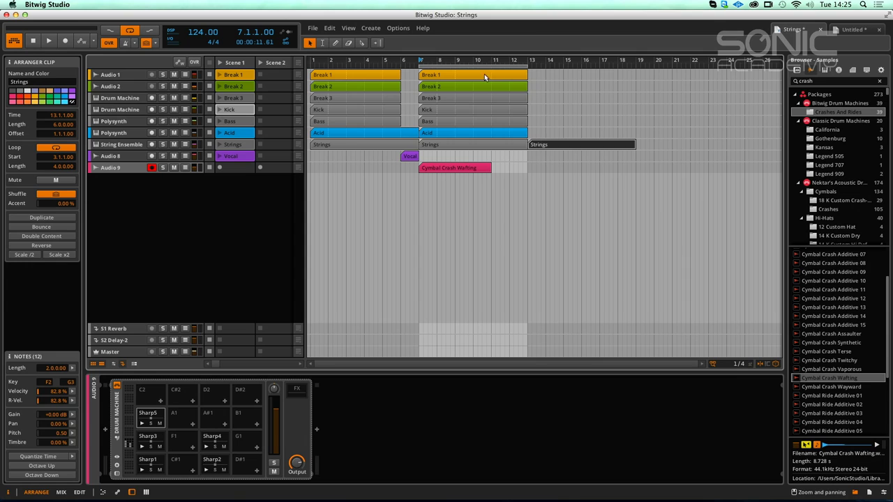
pyautogui.moveTo(458, 98); pyautogui.dragTo(531, 81)
pyautogui.press('space')
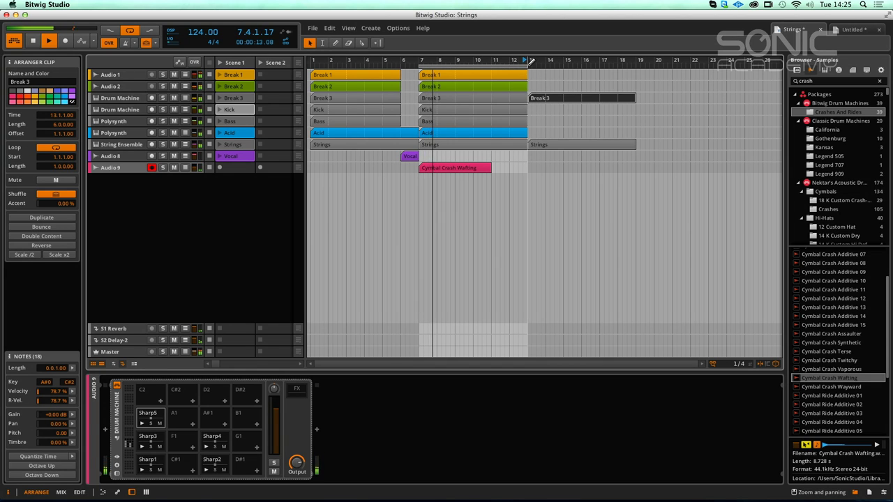
# Step: Move the six-bar loop region to 13.1.1 and copy the Vocal clip to bar 15 during playback
pyautogui.moveTo(501, 65); pyautogui.dragTo(610, 73)
pyautogui.moveTo(612, 75); pyautogui.dragTo(608, 74)
pyautogui.press('space')
pyautogui.press('space')
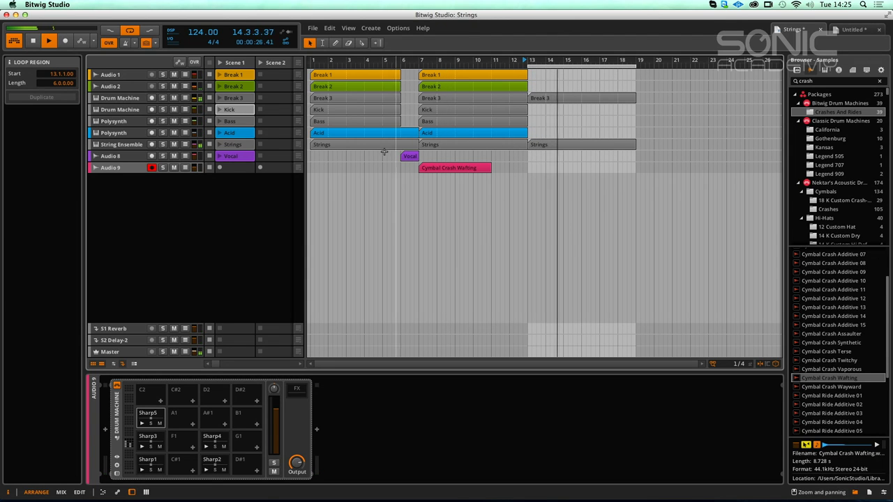
pyautogui.moveTo(410, 157); pyautogui.dragTo(573, 160)
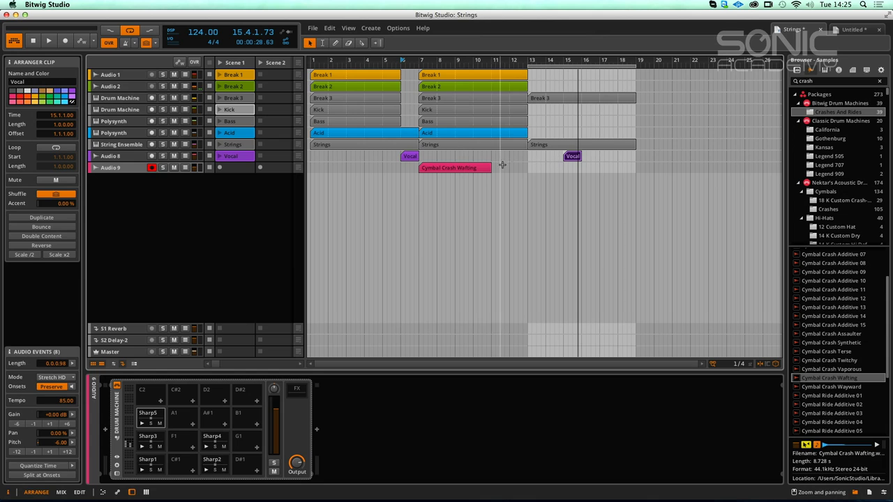
# Step: Shift the clips after the first section two bars later, then extend the first drum and bass clips to bar 8 and Acid and Strings to bar 9
pyautogui.click(611, 138)
pyautogui.moveTo(658, 173); pyautogui.dragTo(453, 84)
pyautogui.moveTo(428, 150); pyautogui.dragTo(449, 111)
pyautogui.moveTo(458, 65); pyautogui.dragTo(670, 201)
pyautogui.moveTo(513, 107); pyautogui.dragTo(532, 107)
pyautogui.moveTo(426, 122); pyautogui.dragTo(457, 145)
pyautogui.moveTo(424, 73); pyautogui.dragTo(440, 123)
pyautogui.moveTo(465, 183); pyautogui.dragTo(571, 286)
# Step: Copy the Cymbal Crash Wafting clip to bar 2 and delete all clips from bar 9 onward
pyautogui.moveTo(490, 169); pyautogui.dragTo(359, 168)
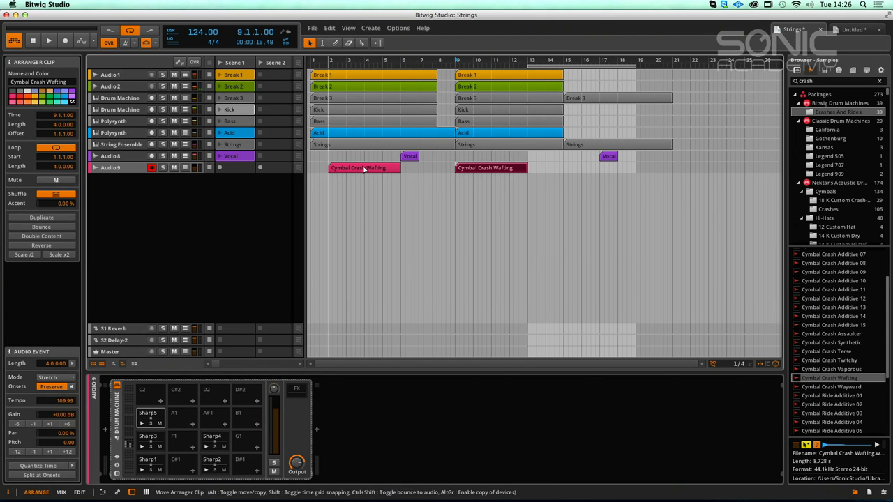
pyautogui.moveTo(478, 196); pyautogui.dragTo(663, 66)
pyautogui.press('Delete')
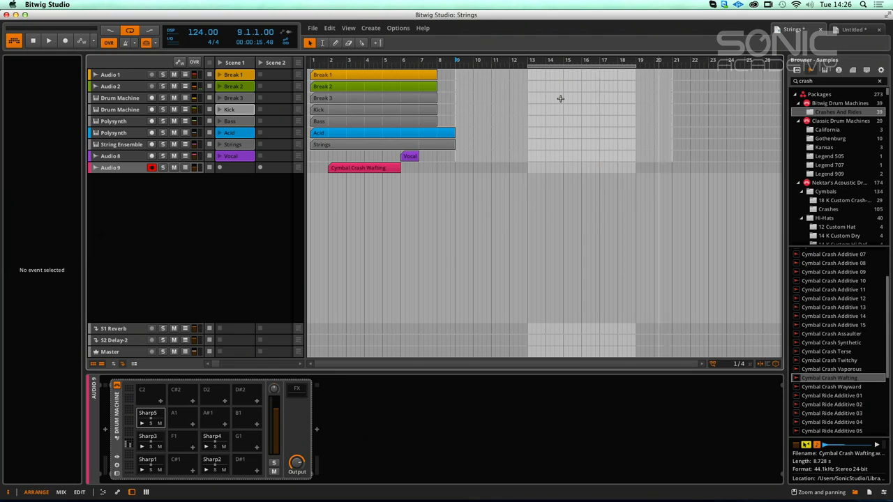
# Step: Select the time range from bar 1 to bar 9 across all tracks and duplicate its time
pyautogui.click(322, 42)
pyautogui.moveTo(312, 62); pyautogui.dragTo(457, 62)
pyautogui.rightClick(380, 76)
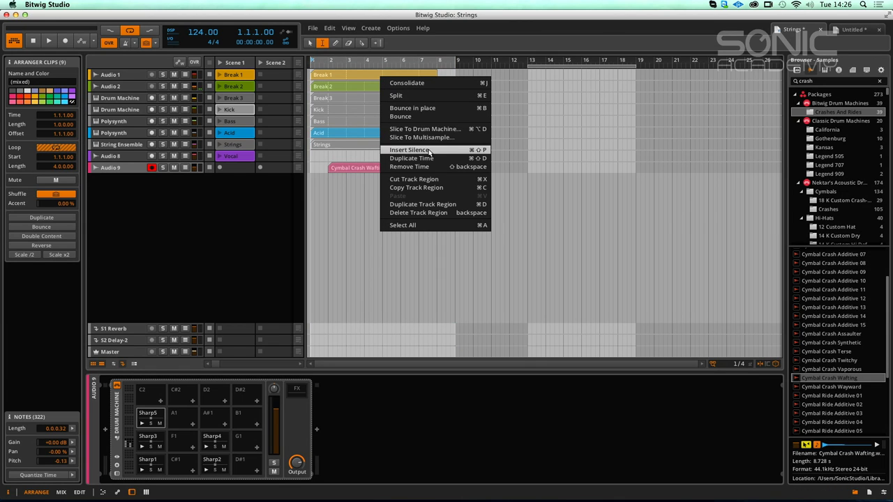
pyautogui.click(429, 159)
# Step: Duplicate the eight-bar section twice more, placing copies at bars 17 and 25
pyautogui.rightClick(482, 77)
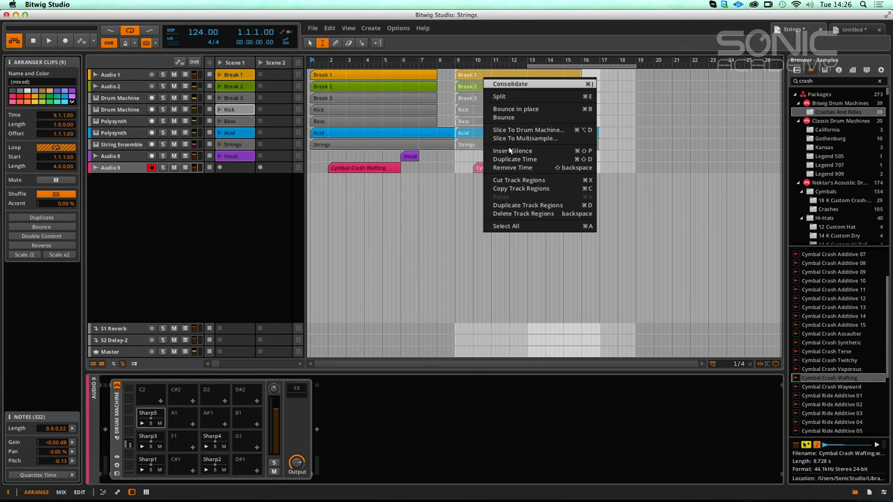
pyautogui.click(520, 159)
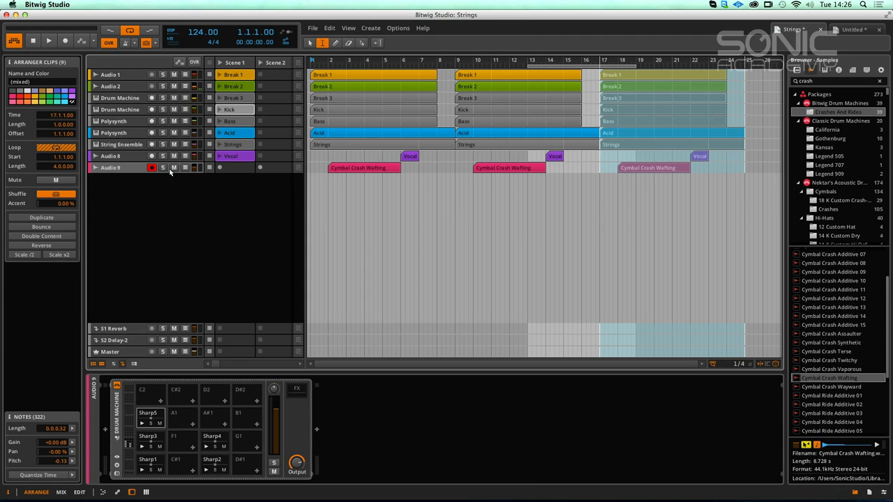
pyautogui.click(58, 220)
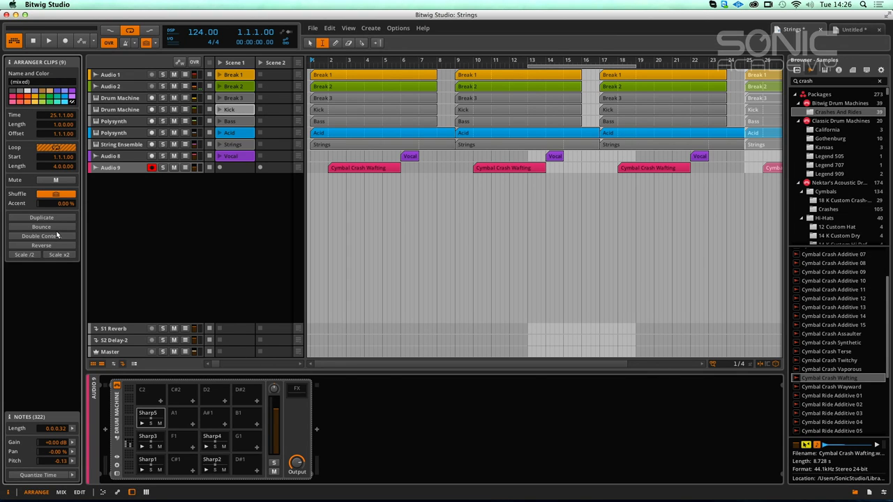
# Step: Set the loop region to start at bar 17 with a length of eight bars
pyautogui.click(423, 212)
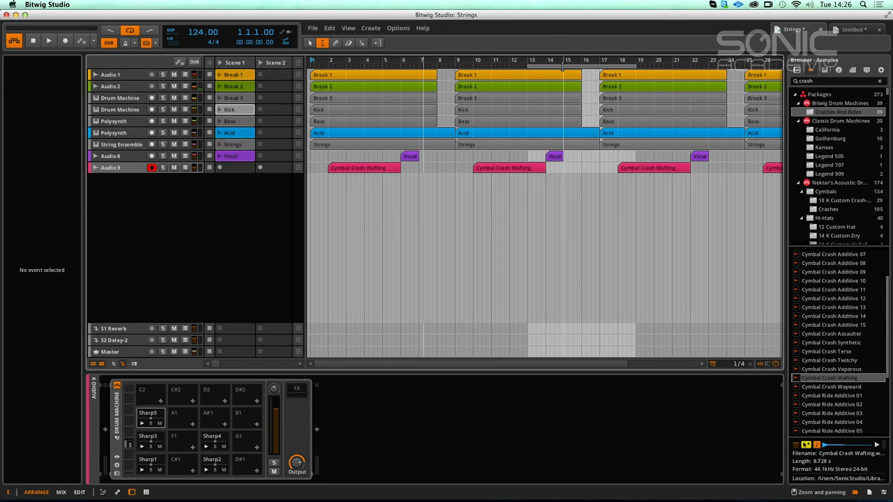
pyautogui.click(310, 43)
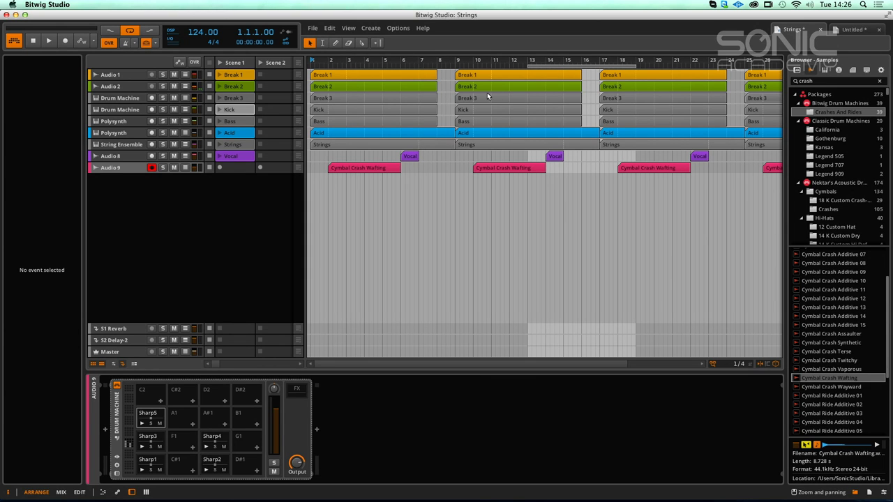
pyautogui.moveTo(572, 70); pyautogui.dragTo(645, 76)
pyautogui.moveTo(707, 67); pyautogui.dragTo(745, 65)
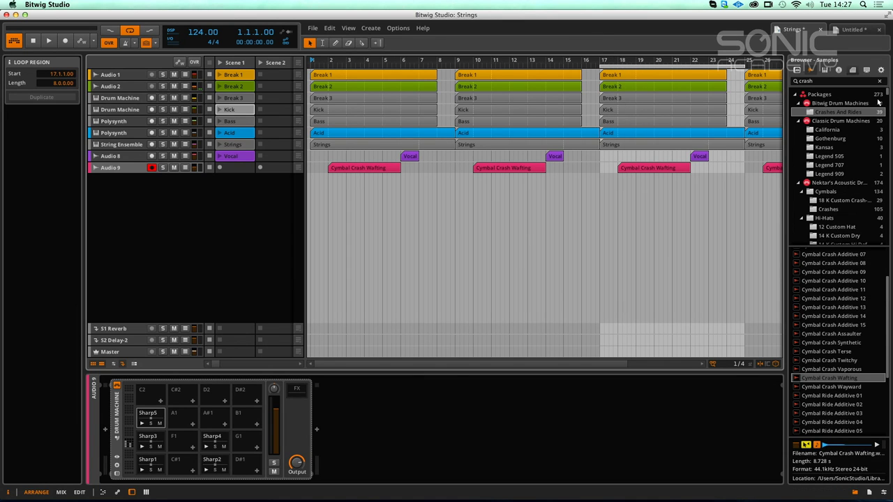
# Step: Delete the Break 1, Break 2, Break 3, Kick and Bass clips from the section starting at bar 17
pyautogui.click(635, 77)
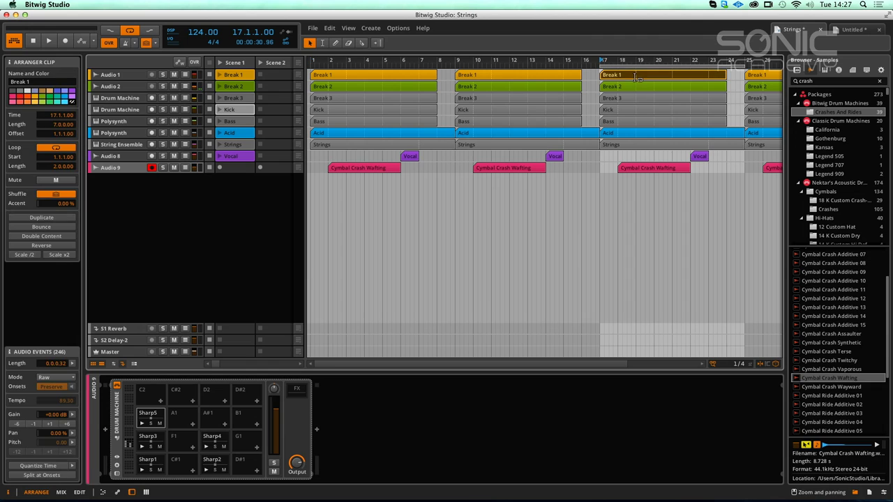
pyautogui.press('Delete')
pyautogui.click(636, 86)
pyautogui.press('Delete')
pyautogui.click(632, 97)
pyautogui.press('Delete')
pyautogui.click(632, 109)
pyautogui.press('Delete')
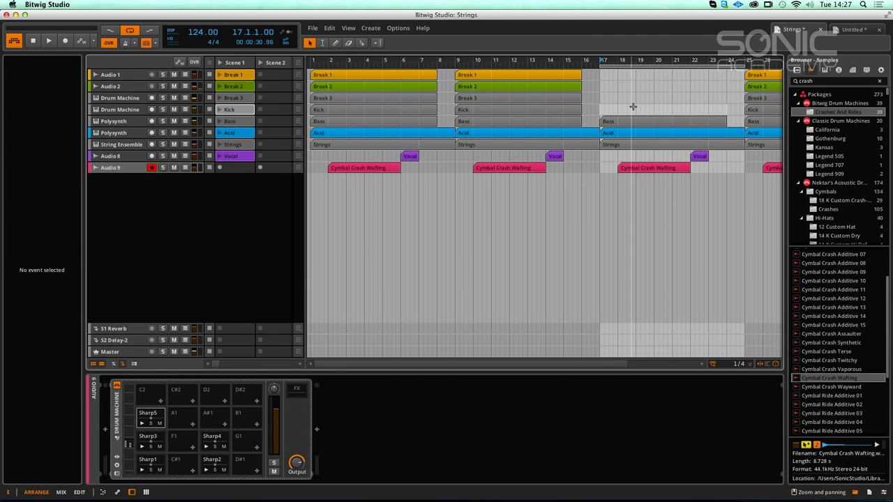
pyautogui.click(632, 121)
pyautogui.press('Delete')
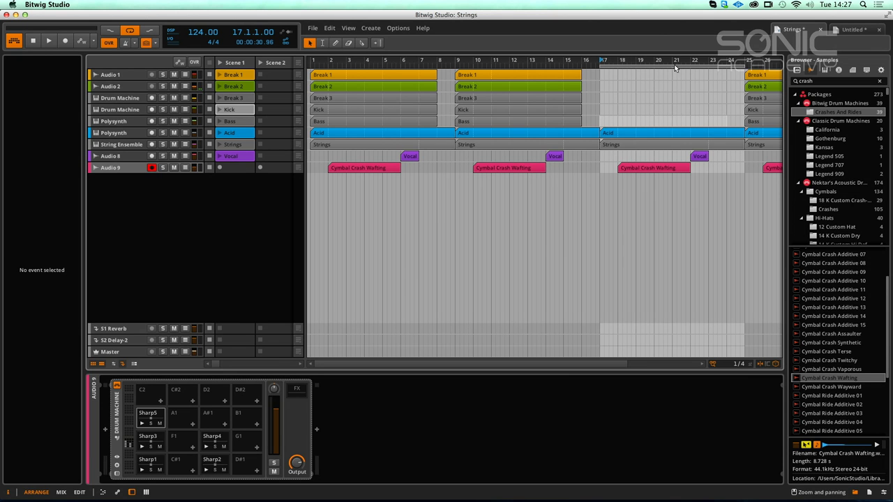
# Step: Solo the Polysynth track holding the Acid clips and play the section from bar 17
pyautogui.moveTo(682, 61); pyautogui.dragTo(489, 62)
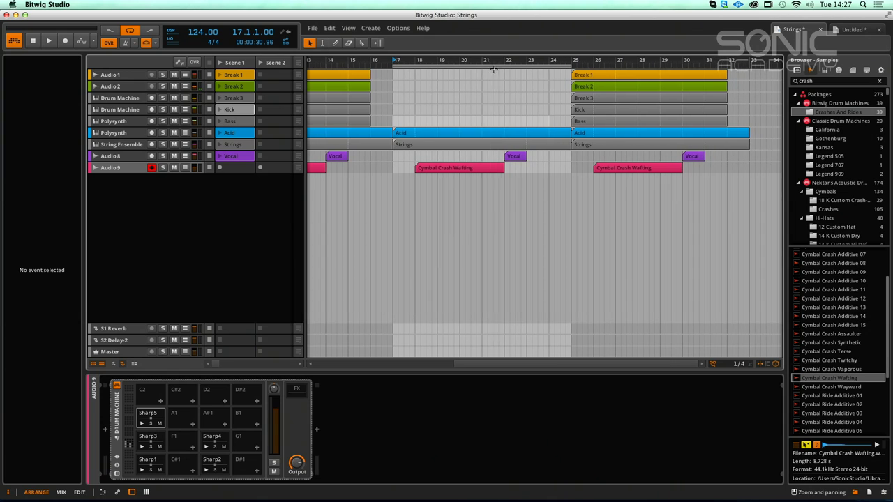
pyautogui.click(163, 133)
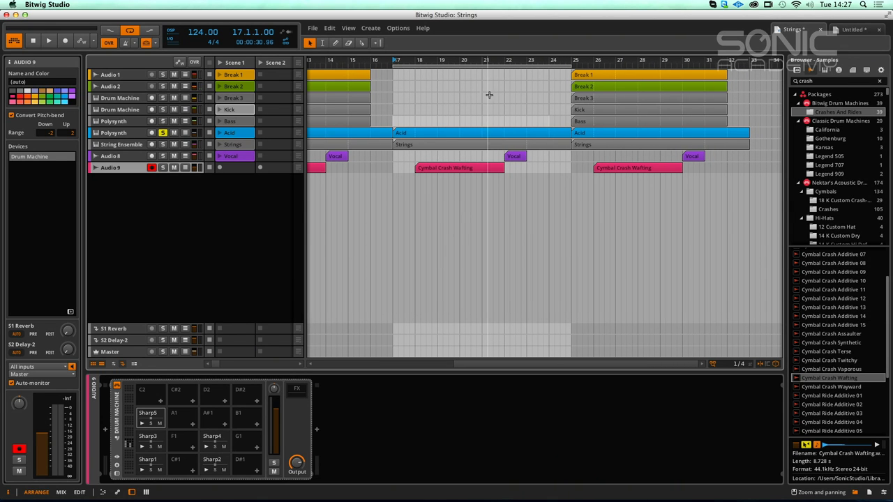
pyautogui.press('space')
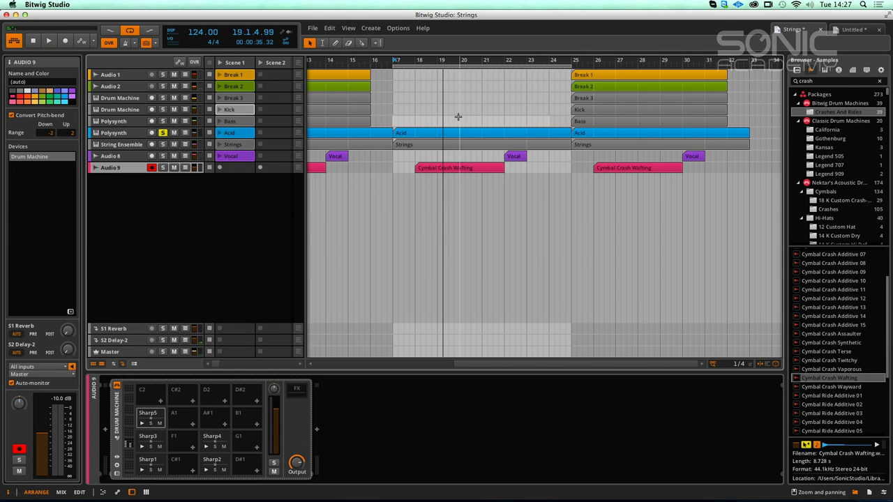
pyautogui.press('2')
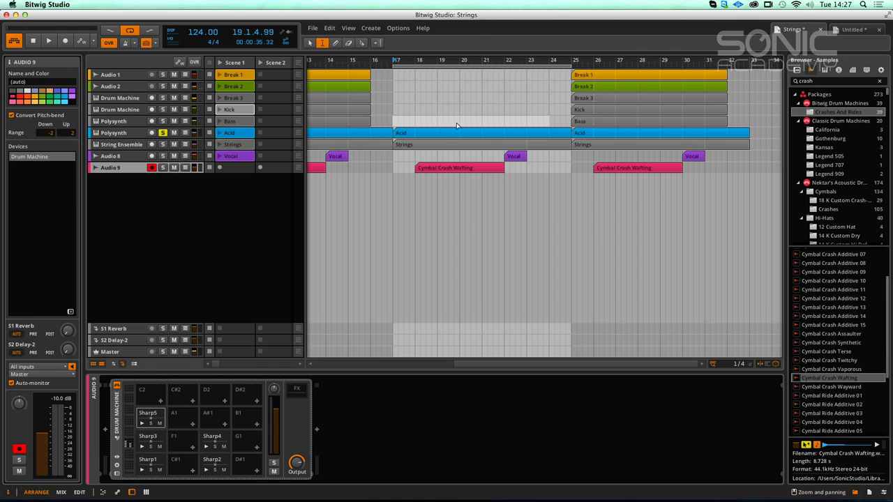
pyautogui.moveTo(461, 124); pyautogui.dragTo(467, 134)
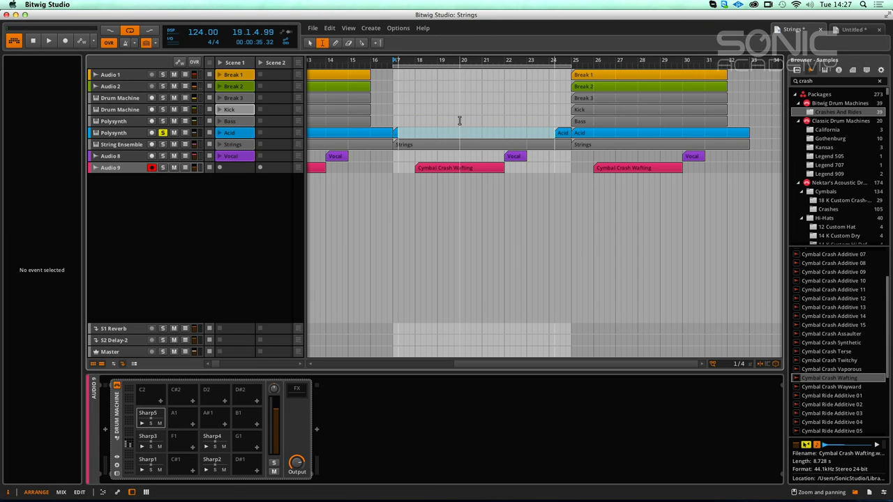
pyautogui.click(325, 44)
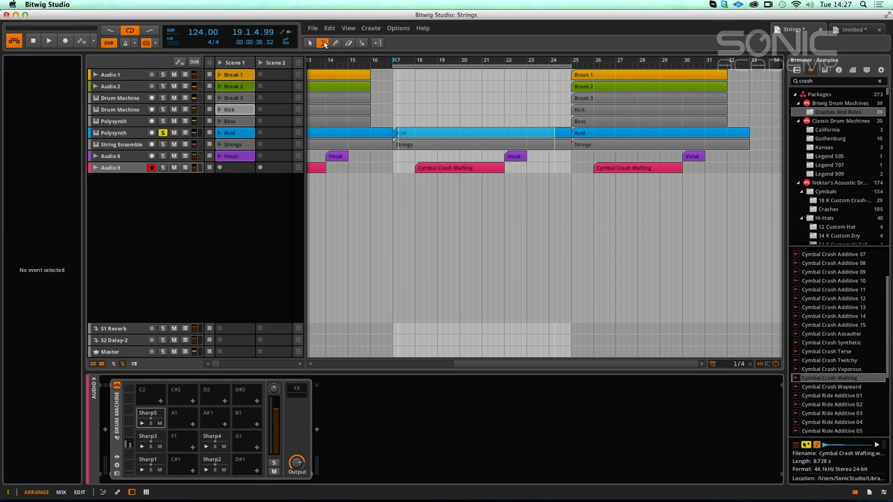
pyautogui.hotkey('ctrl', 'z')
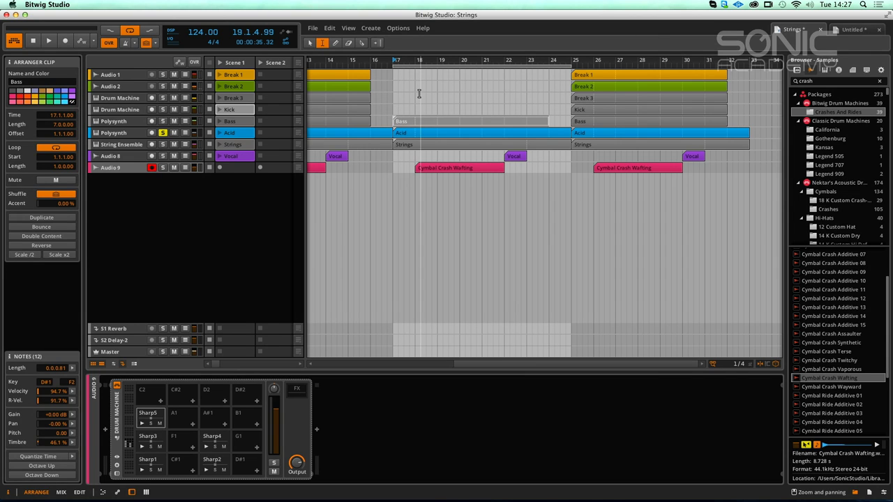
pyautogui.press('Delete')
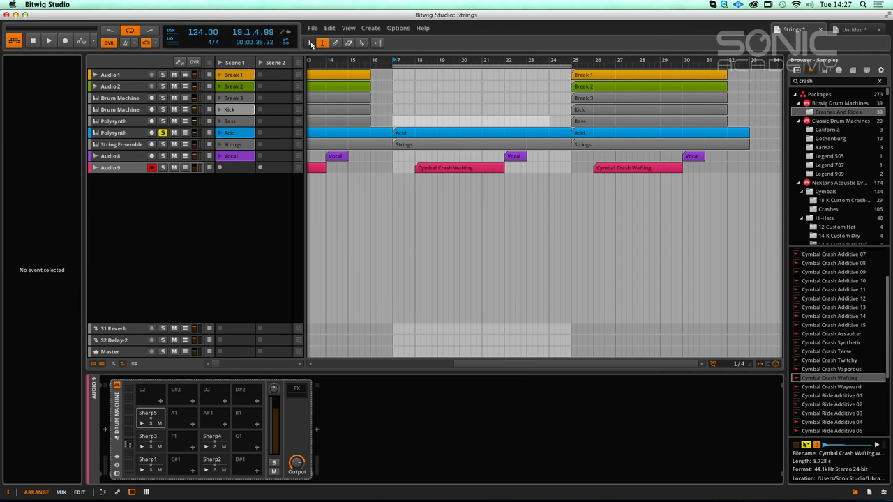
# Step: Split the Acid clip of the bar 17 section with the Knife tool at bars 22, 23 and 24
pyautogui.click(311, 43)
pyautogui.click(464, 130)
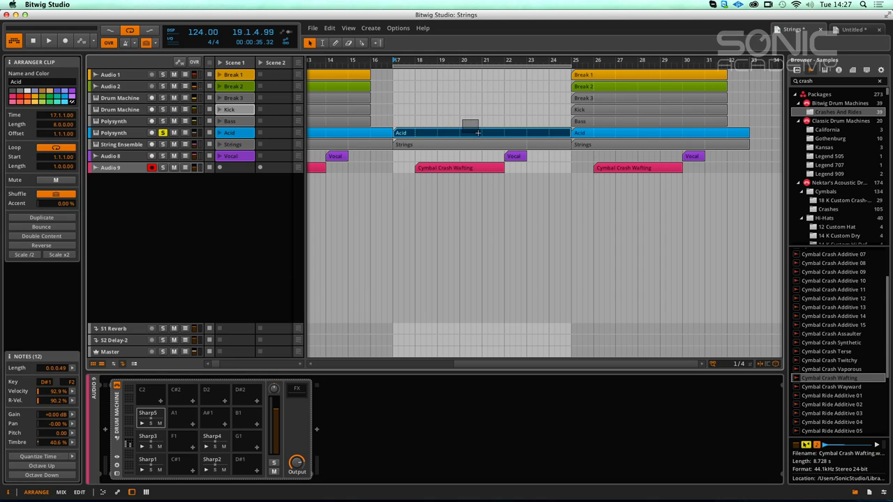
pyautogui.press('5')
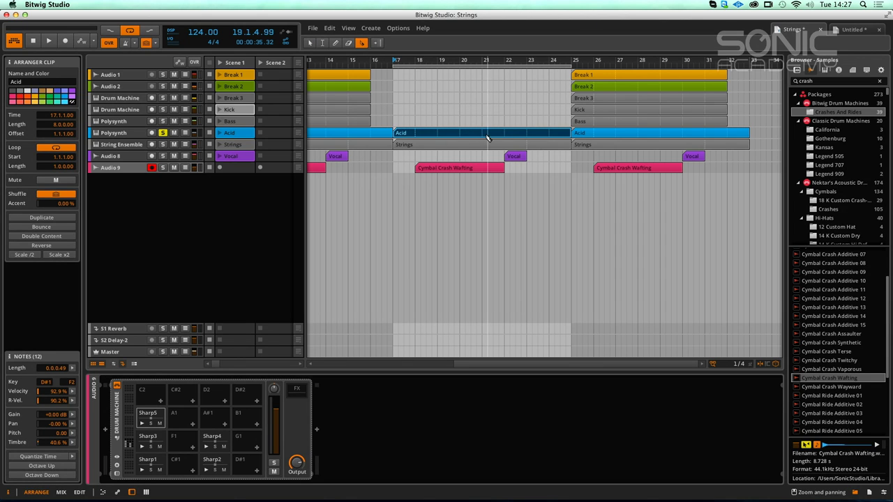
pyautogui.click(505, 132)
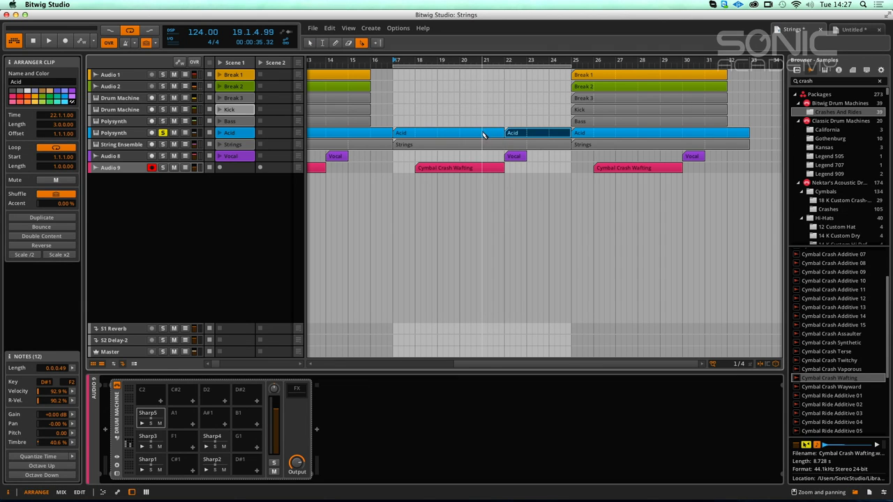
pyautogui.click(534, 133)
pyautogui.click(550, 134)
pyautogui.rightClick(544, 120)
pyautogui.click(478, 85)
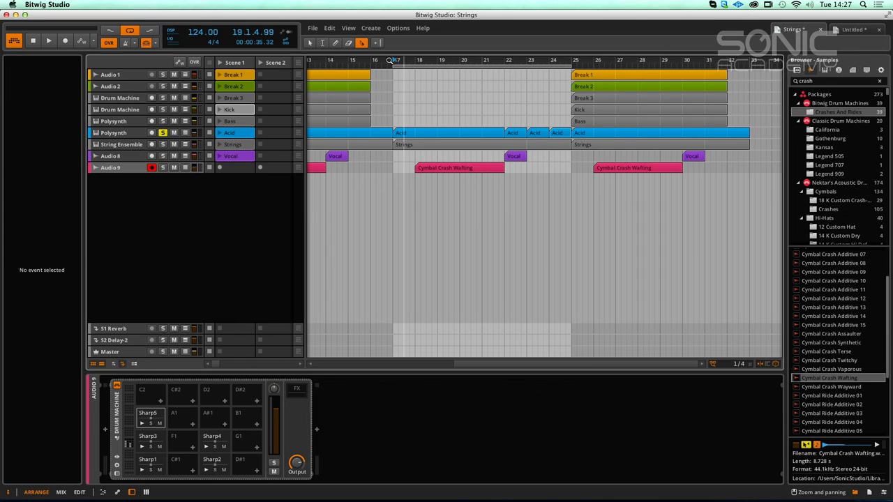
# Step: Bounce the one-bar Acid clip at bar 24 in place
pyautogui.click(311, 43)
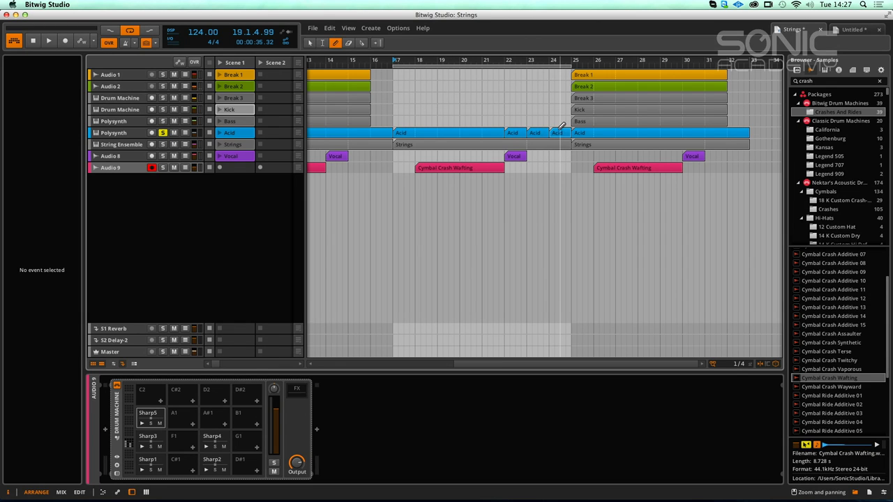
pyautogui.click(558, 134)
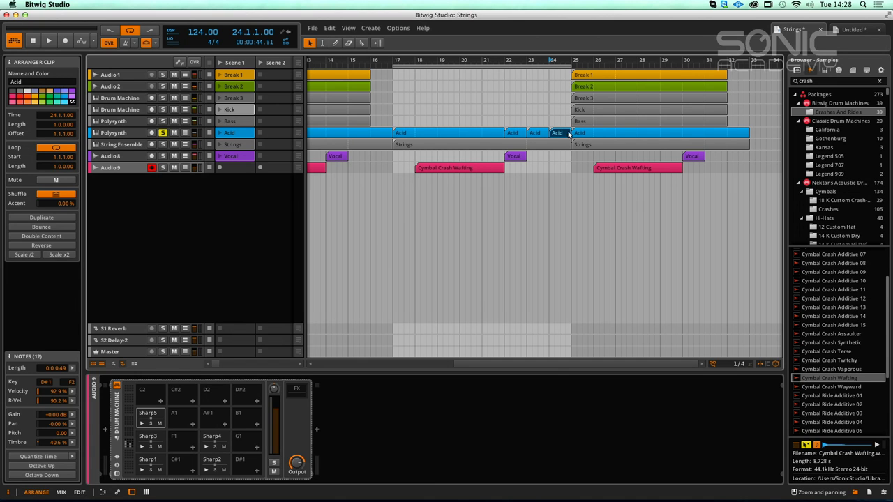
pyautogui.rightClick(558, 131)
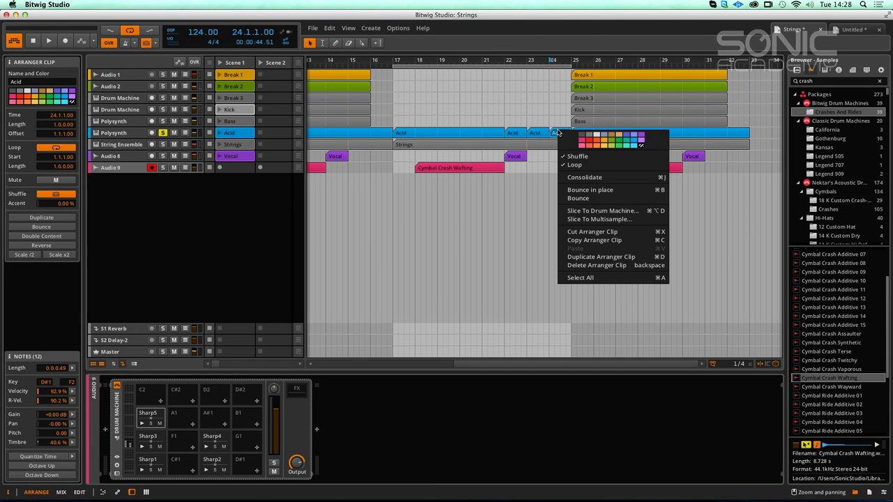
pyautogui.click(591, 190)
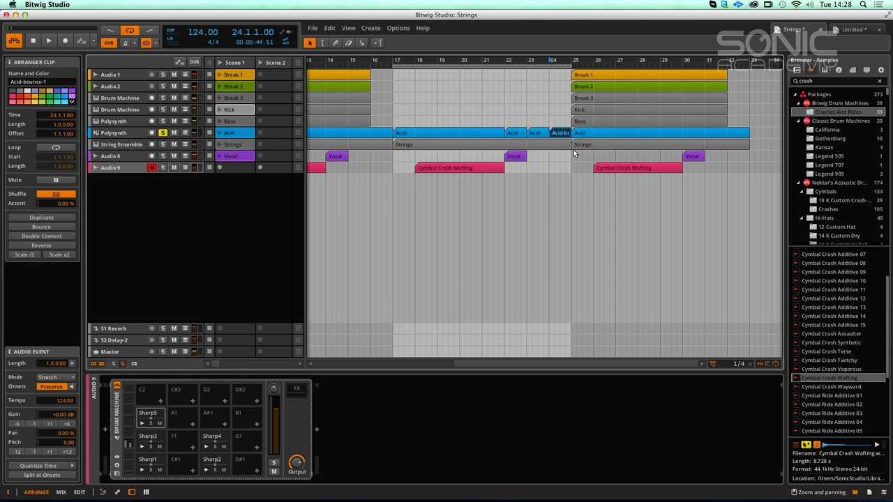
# Step: Enlarge the track rows in the arranger and play the section containing the bounced Acid clip
pyautogui.click(136, 364)
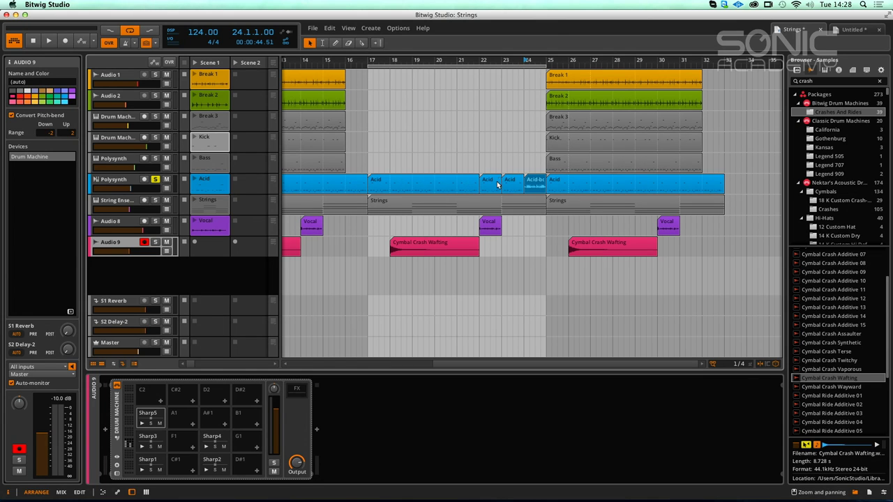
pyautogui.click(535, 126)
pyautogui.click(502, 62)
pyautogui.press('space')
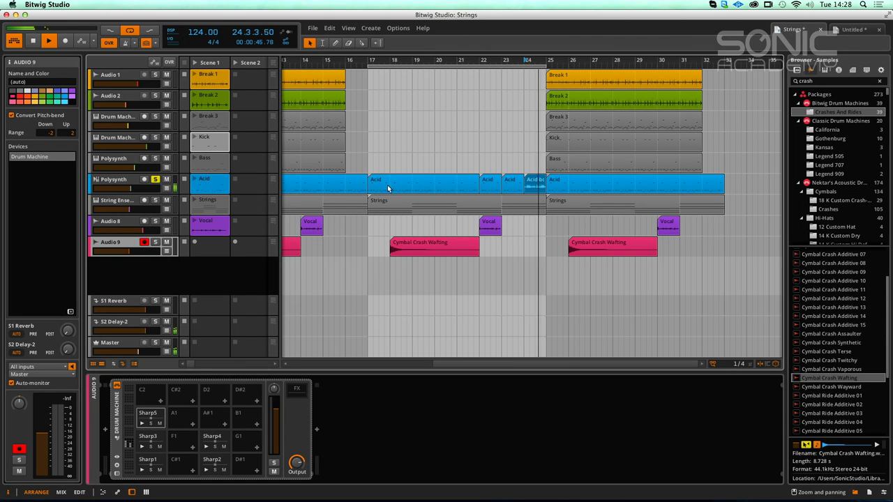
pyautogui.press('space')
# Step: Select the Acid Polysynth track, show the mixer and play the section from bar 17
pyautogui.click(119, 181)
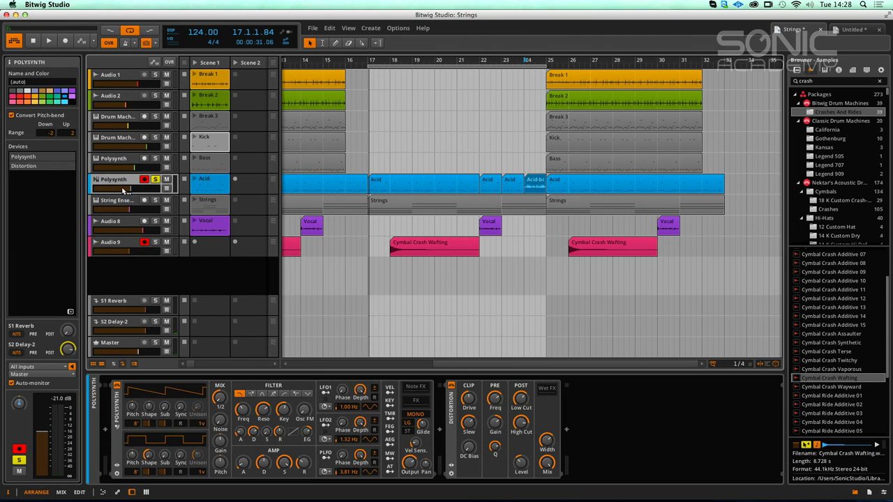
pyautogui.click(146, 492)
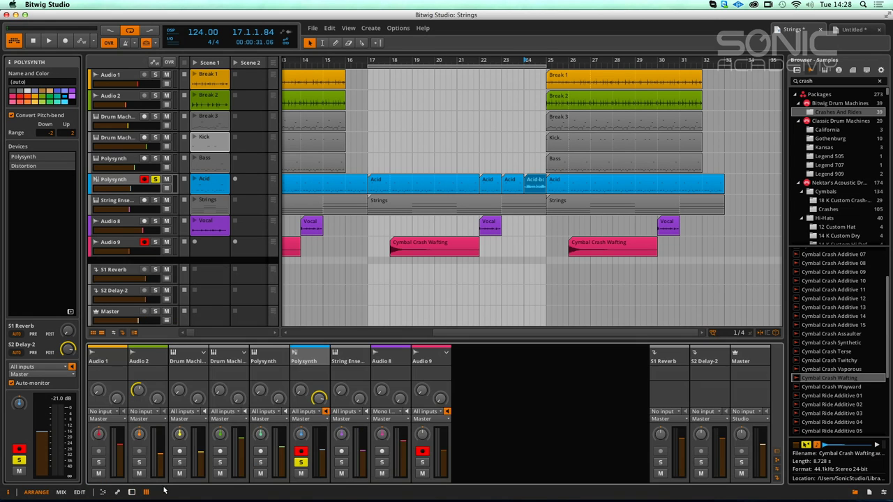
pyautogui.press('space')
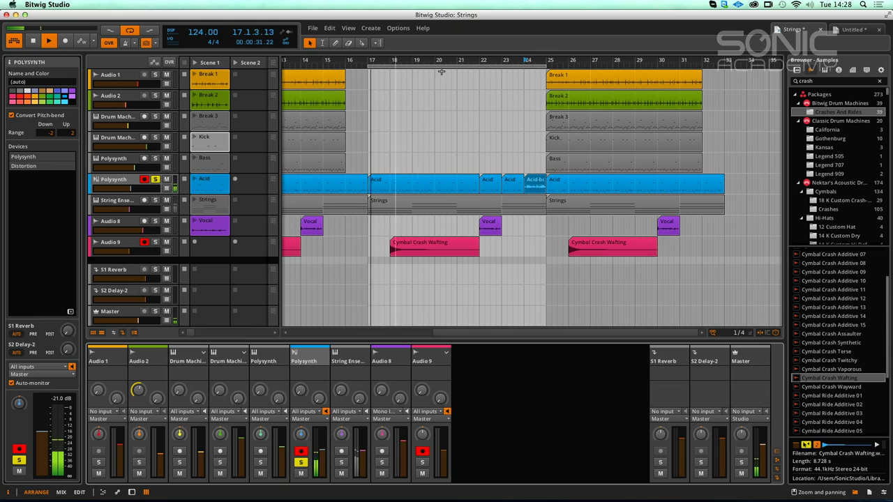
# Step: Shorten the loop region to the two bars from bar 23 to bar 25 and play it
pyautogui.moveTo(372, 64); pyautogui.dragTo(503, 64)
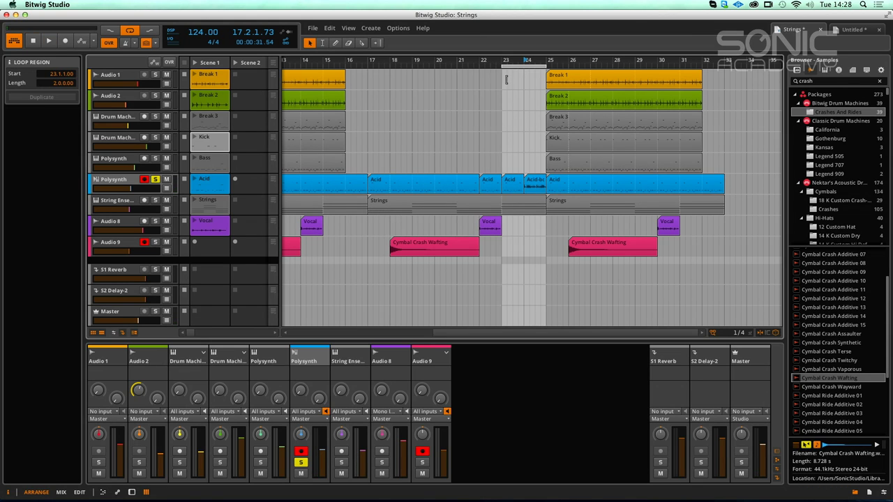
pyautogui.press('space')
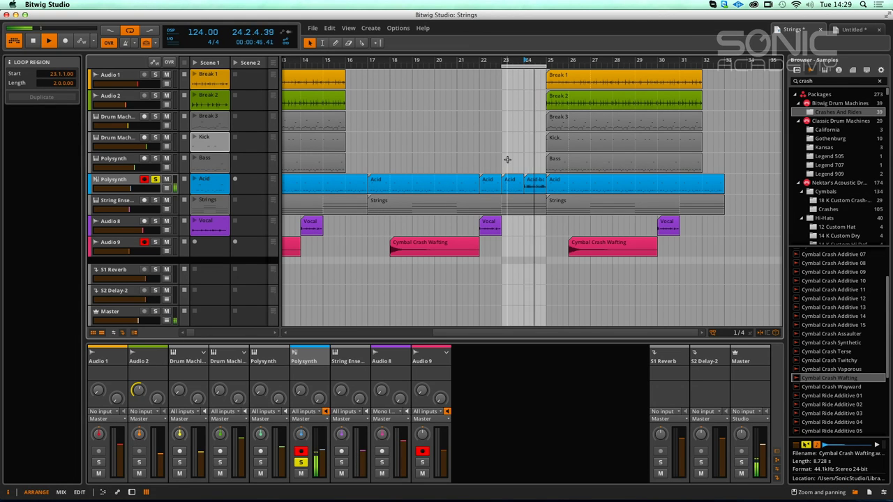
pyautogui.press('space')
# Step: Open the bounced Acid clip at bar 24 in the detail editor, split it at its onsets and play the loop
pyautogui.doubleClick(534, 183)
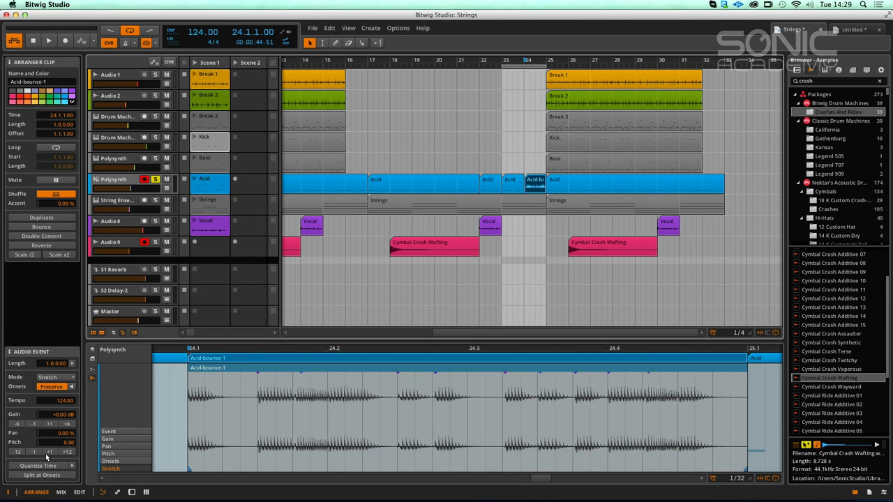
pyautogui.click(43, 476)
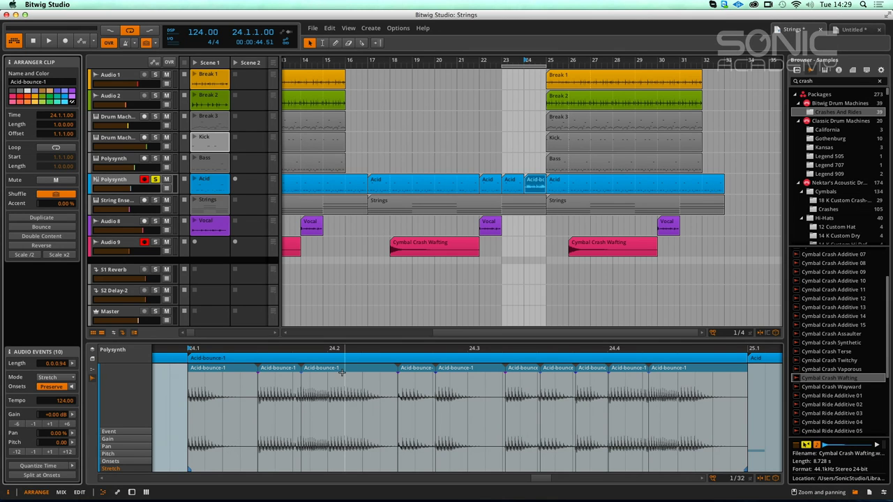
pyautogui.press('space')
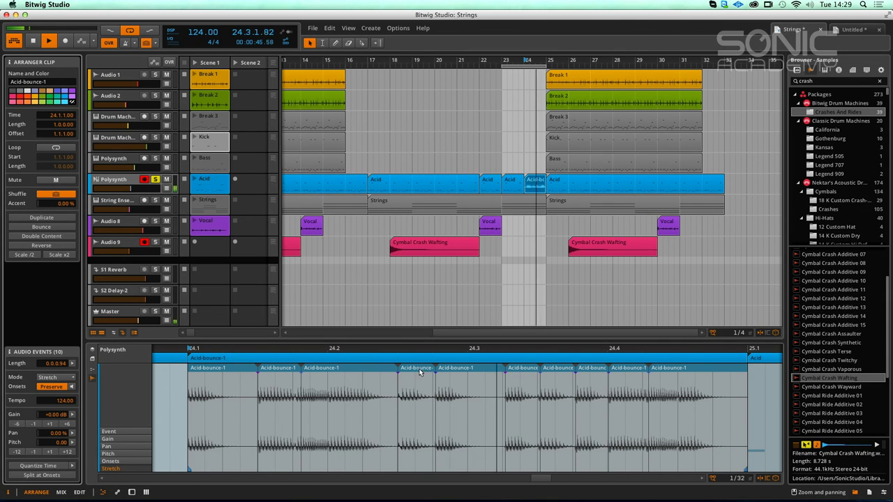
# Step: Reverse the two short audio slices halfway through beats 2 and 3 of the bounced Acid clip
pyautogui.click(417, 370)
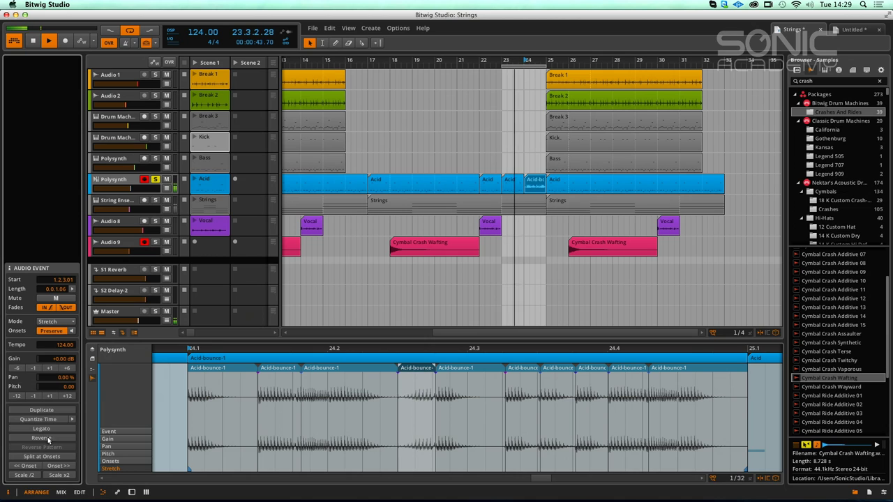
pyautogui.click(561, 369)
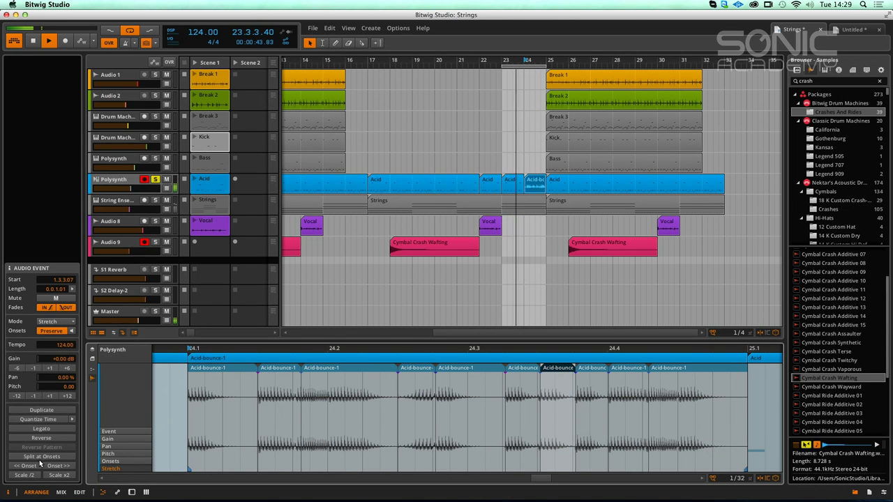
pyautogui.click(50, 438)
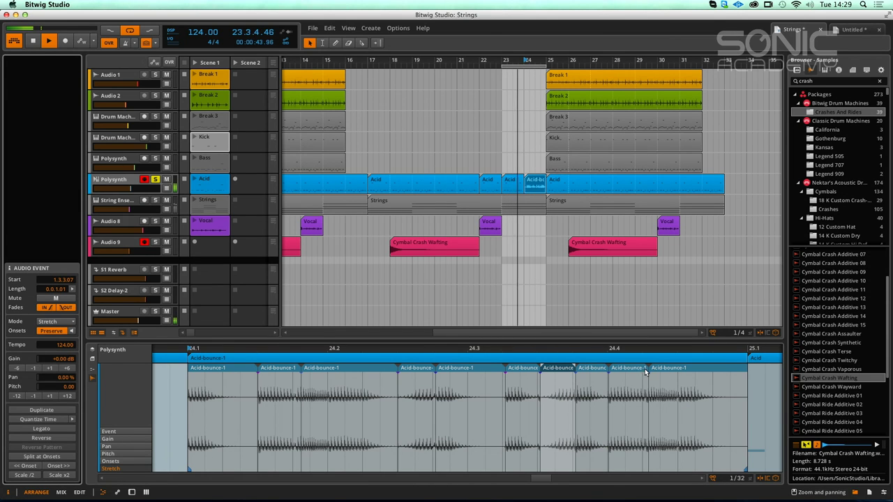
# Step: Replace the last beat of the bounced Acid clip with a run of short repeated slices and reverse its final slice
pyautogui.moveTo(647, 368); pyautogui.dragTo(671, 373)
pyautogui.click(687, 374)
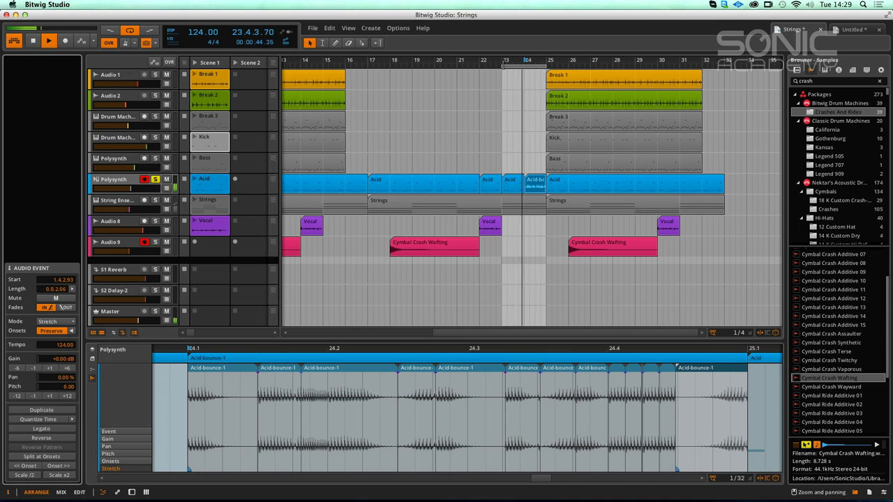
# Step: Show the mixer and raise the Acid Polysynth track's S2 Delay-2 send to -10.8 dB
pyautogui.click(147, 491)
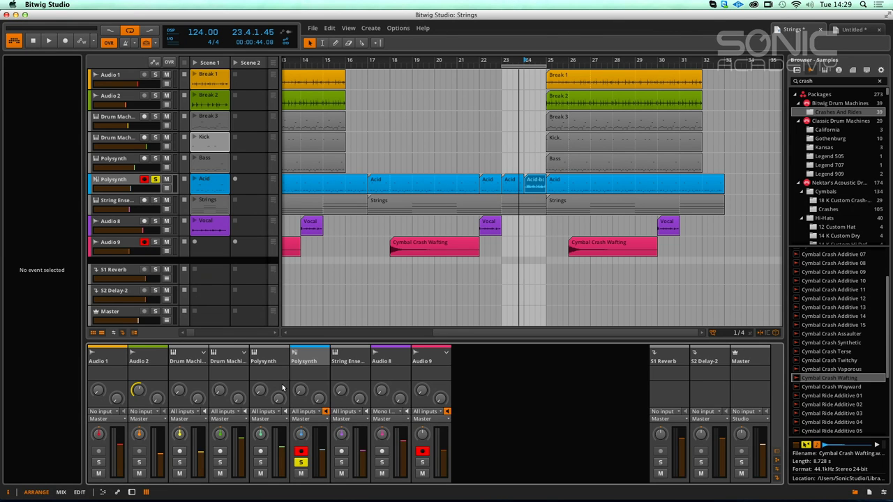
pyautogui.moveTo(300, 389); pyautogui.dragTo(300, 380)
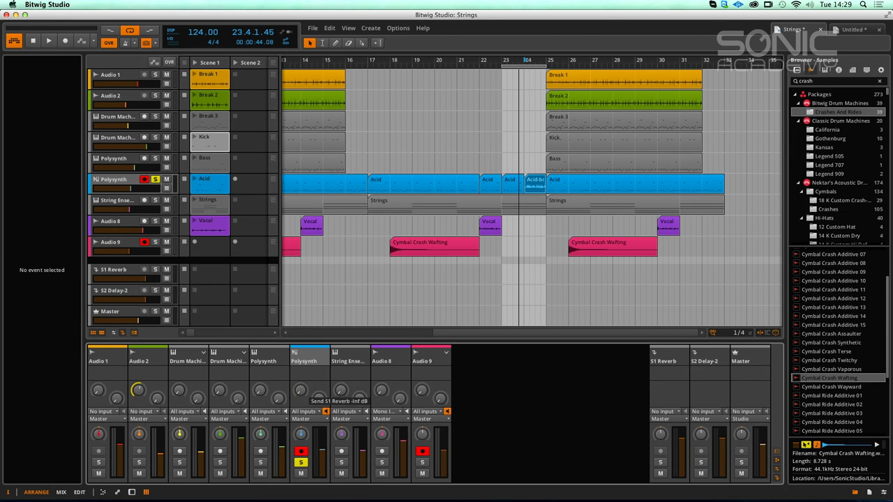
pyautogui.moveTo(320, 403); pyautogui.dragTo(319, 394)
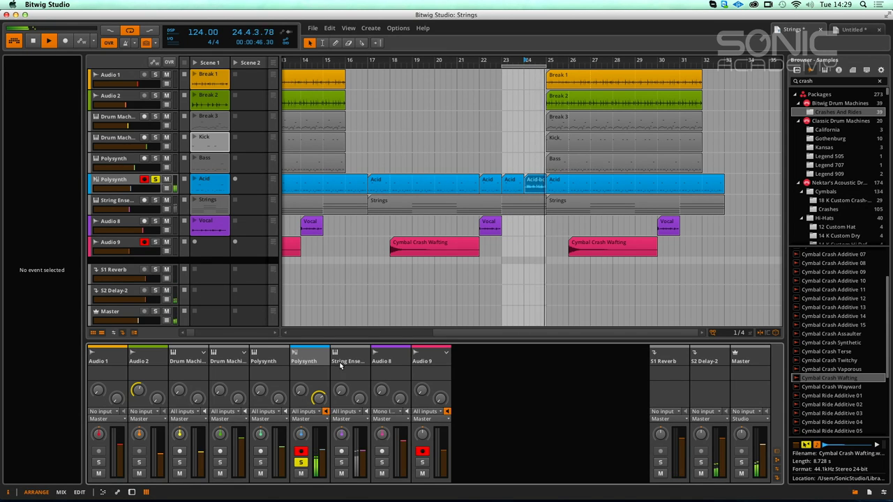
# Step: Extend the loop region back to bar 16 so it spans nine bars, and play it
pyautogui.press('space')
pyautogui.moveTo(504, 61); pyautogui.dragTo(345, 80)
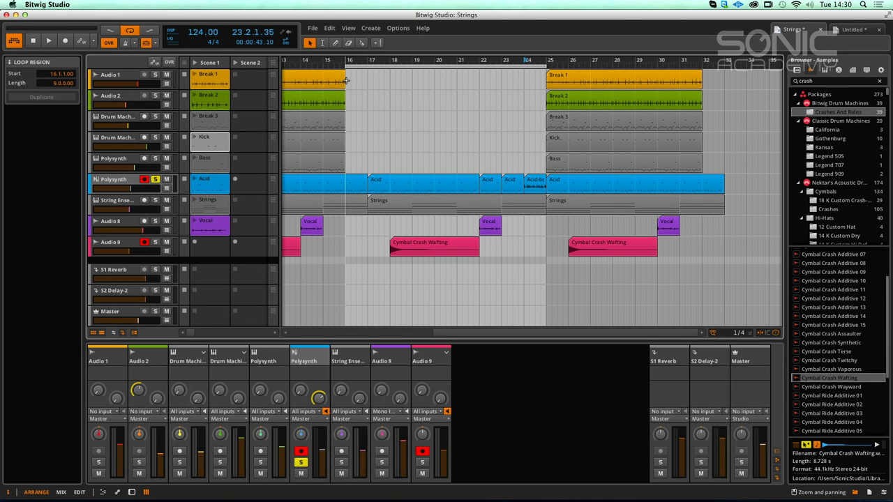
pyautogui.press('space')
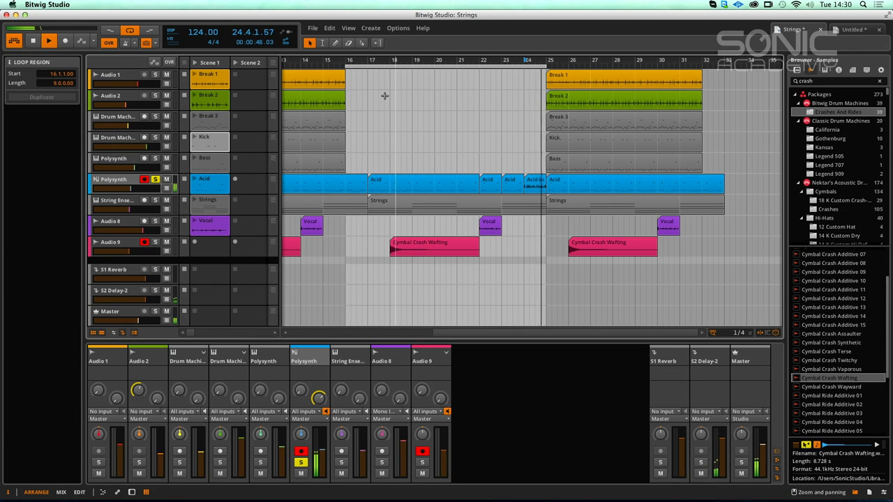
# Step: Unsolo the Acid Polysynth track, solo the S1 Reverb track and bypass its Reverb device during playback
pyautogui.click(155, 179)
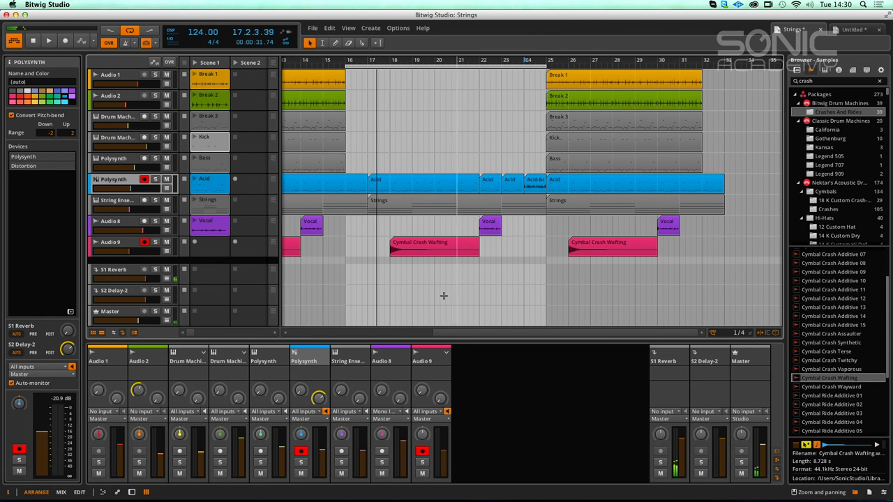
pyautogui.click(660, 462)
pyautogui.click(666, 359)
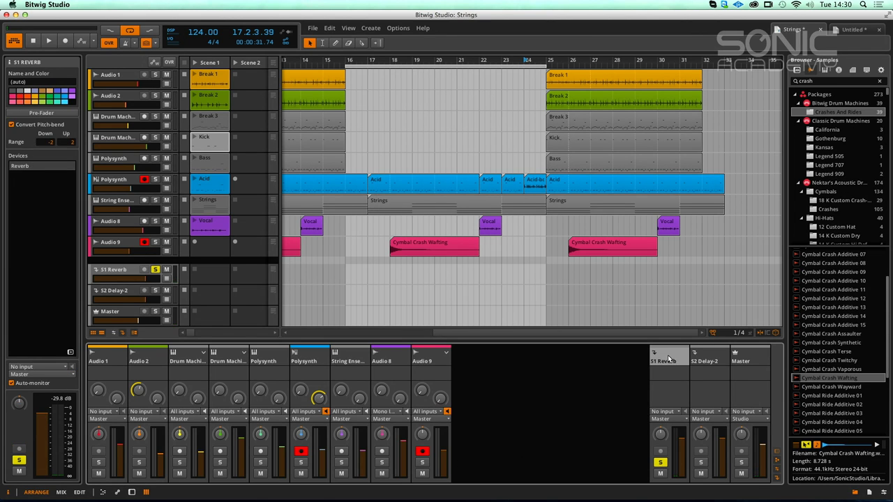
pyautogui.press('d')
pyautogui.press('space')
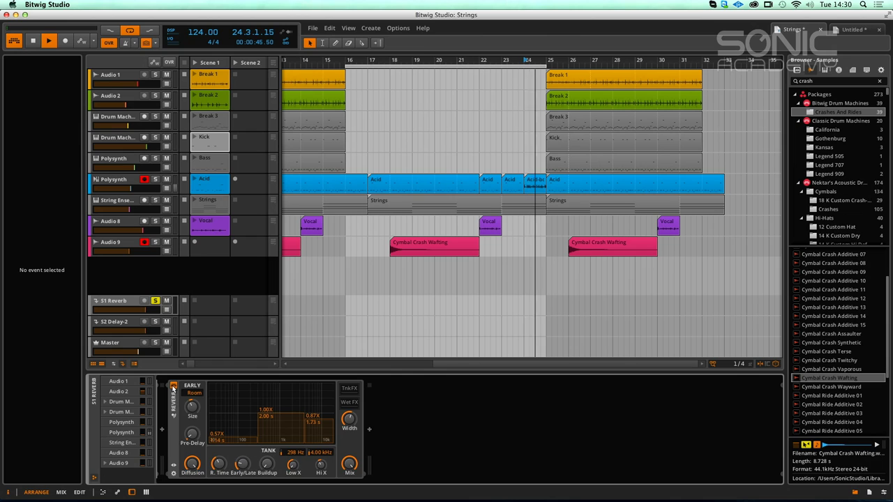
pyautogui.click(173, 387)
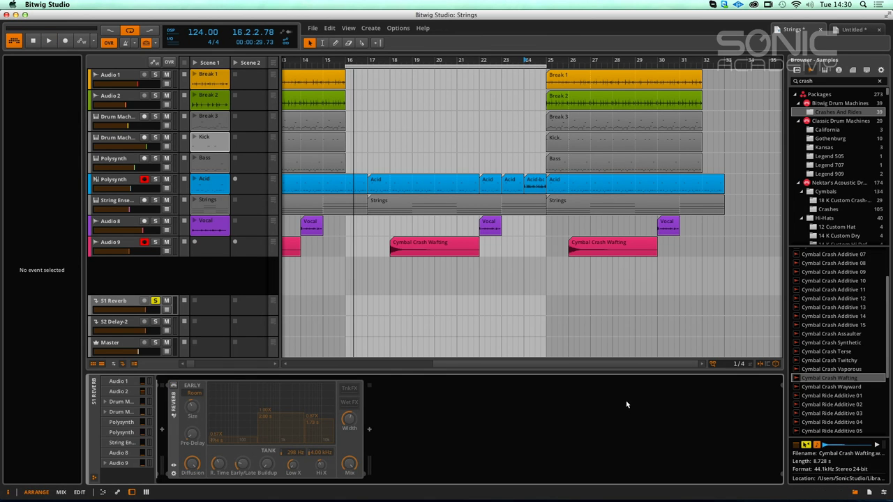
# Step: Unsolo the S1 Reverb track in the mixer and readjust the Acid Polysynth track's S2 Delay-2 send
pyautogui.click(145, 493)
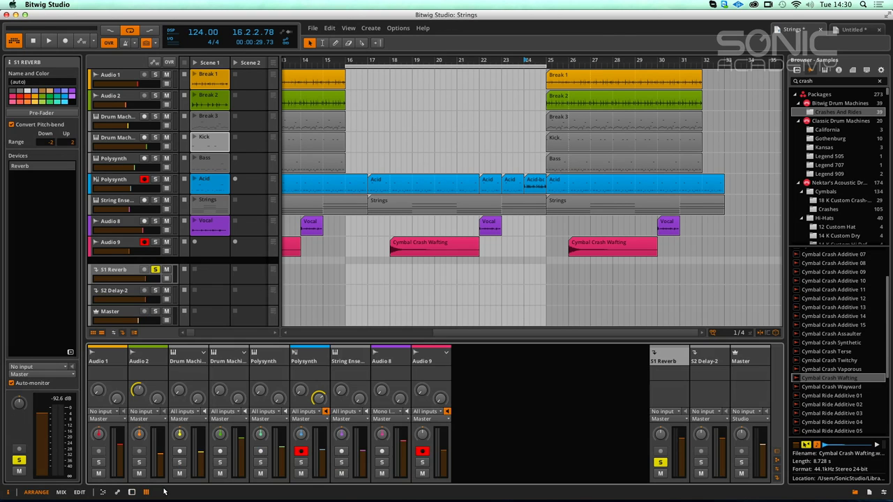
pyautogui.click(659, 463)
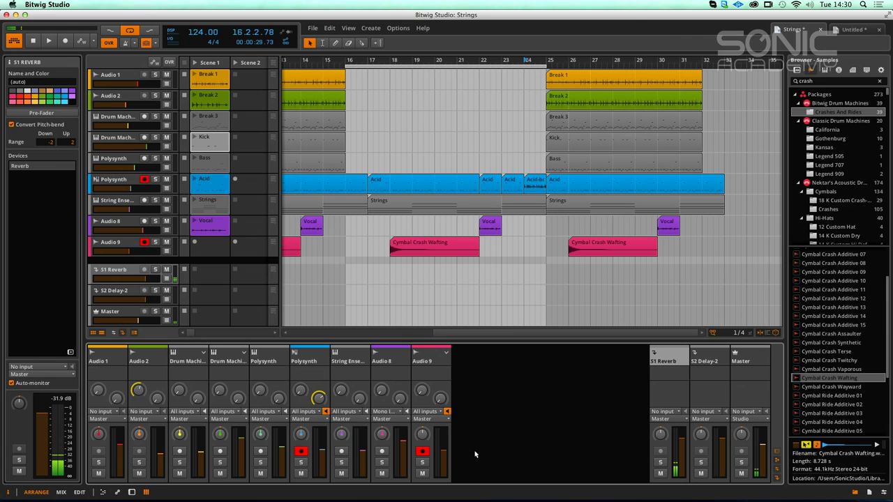
pyautogui.click(754, 355)
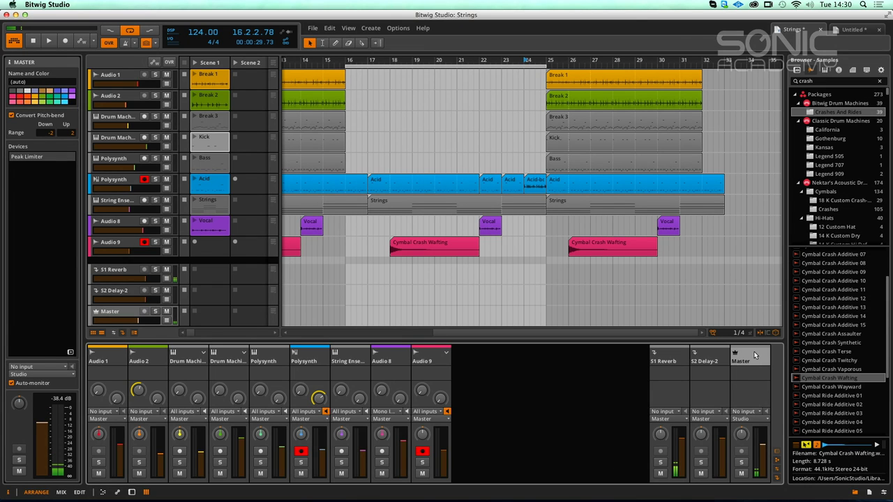
pyautogui.click(668, 360)
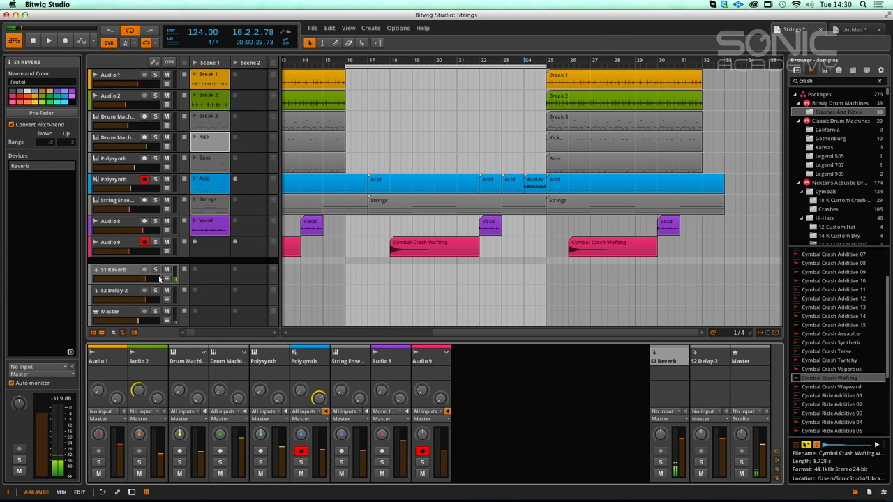
pyautogui.moveTo(318, 399)
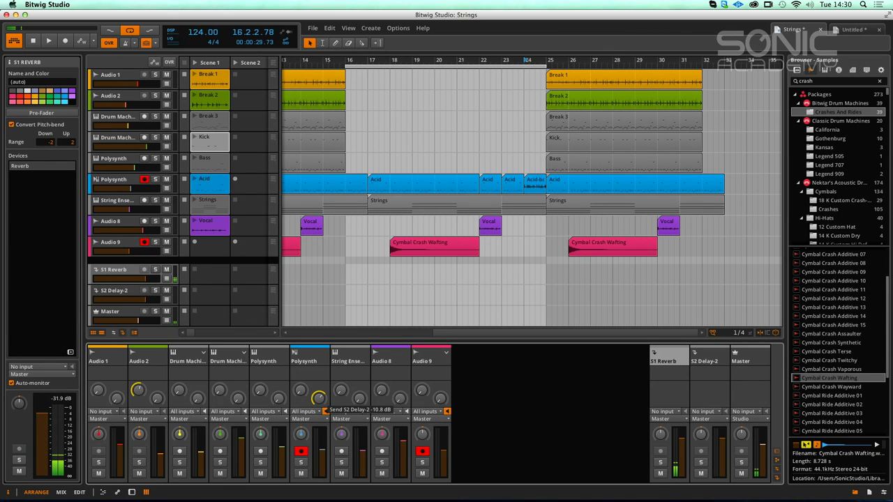
pyautogui.moveTo(318, 398); pyautogui.dragTo(322, 410)
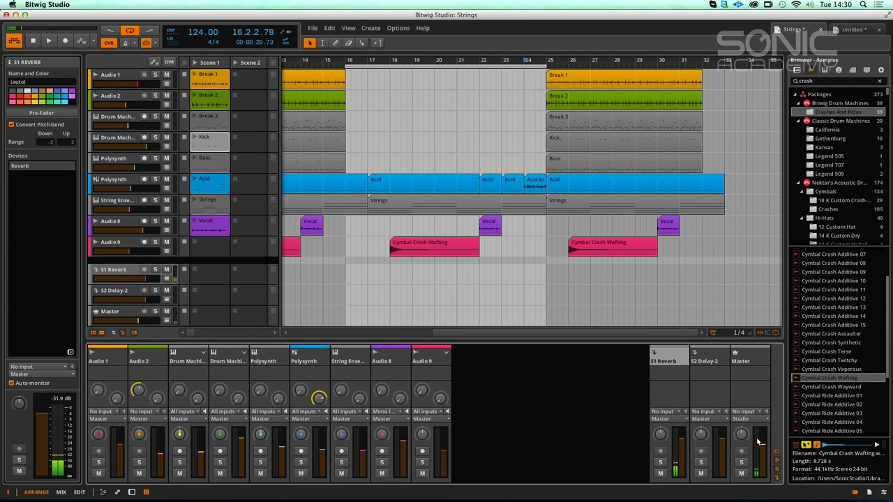
# Step: Turn off the browser's automatic sample preview and switch the browser to devices and presets
pyautogui.click(805, 445)
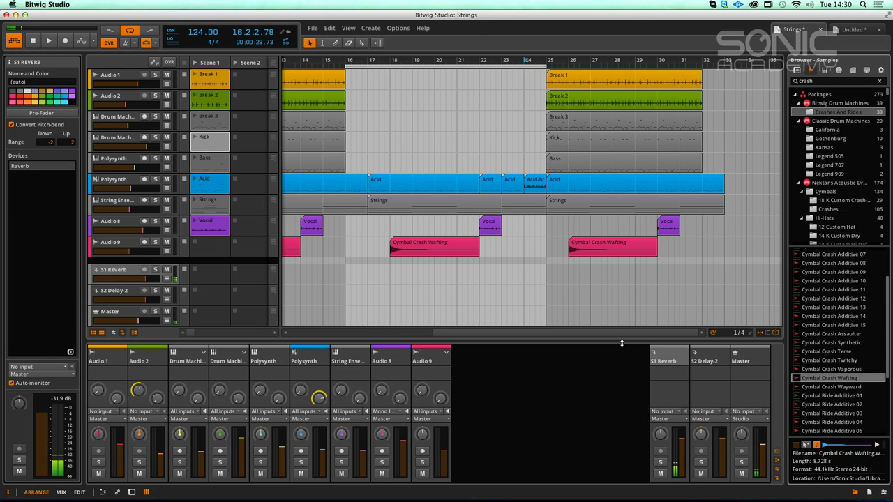
pyautogui.click(797, 71)
pyautogui.click(527, 440)
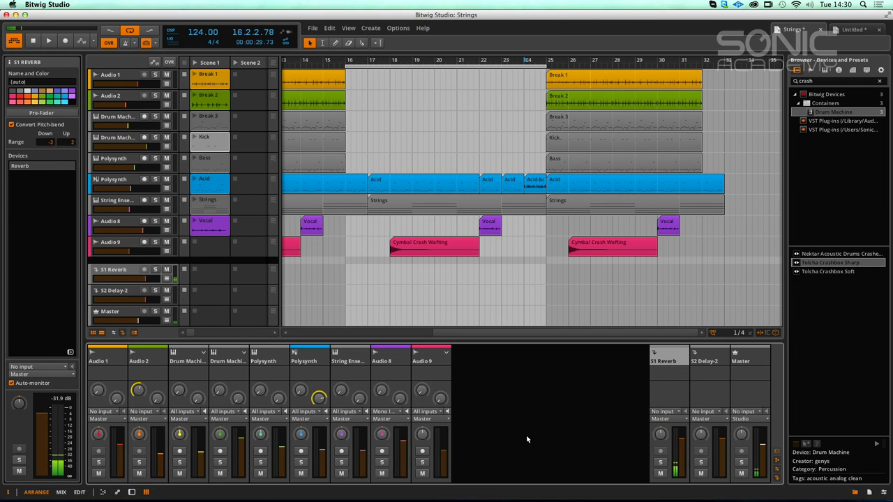
# Step: Delete the Reverb device from the S1 effect track and leave its device chain empty
pyautogui.doubleClick(670, 358)
pyautogui.click(173, 417)
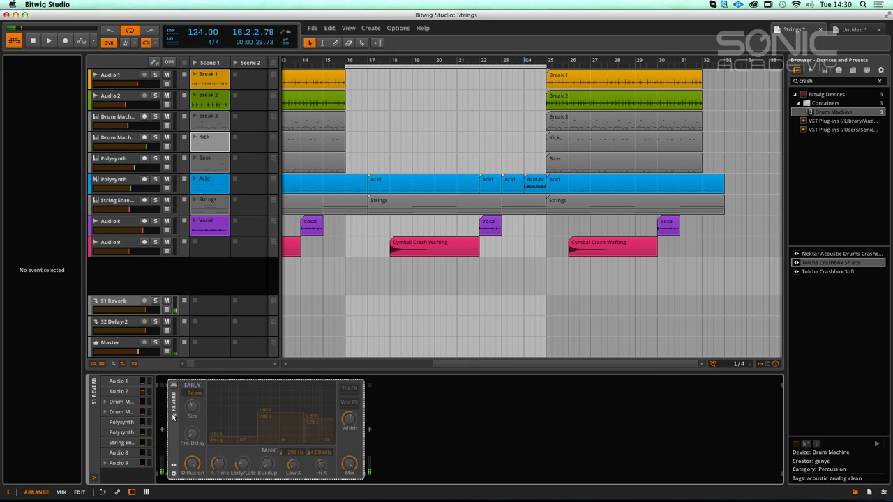
pyautogui.press('Delete')
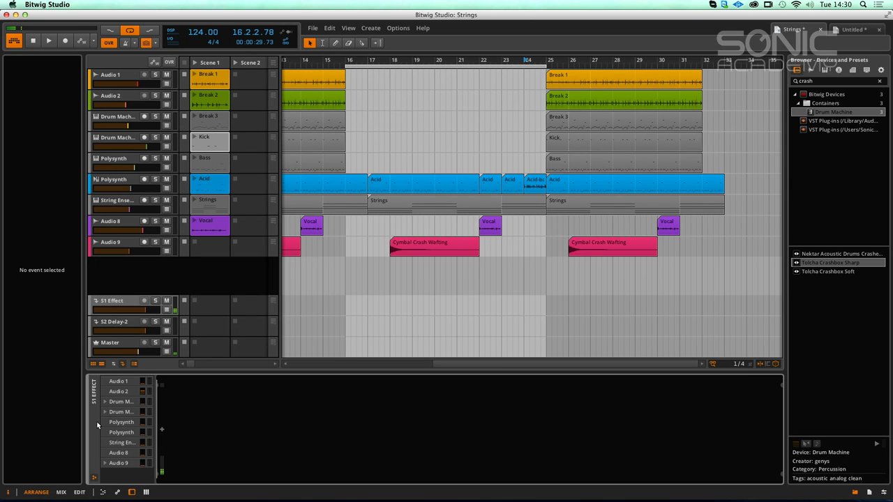
pyautogui.click(162, 430)
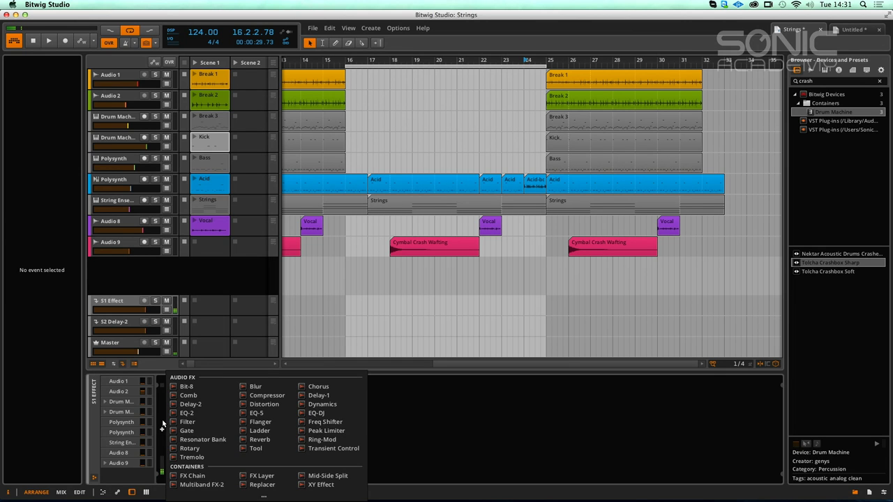
pyautogui.click(159, 419)
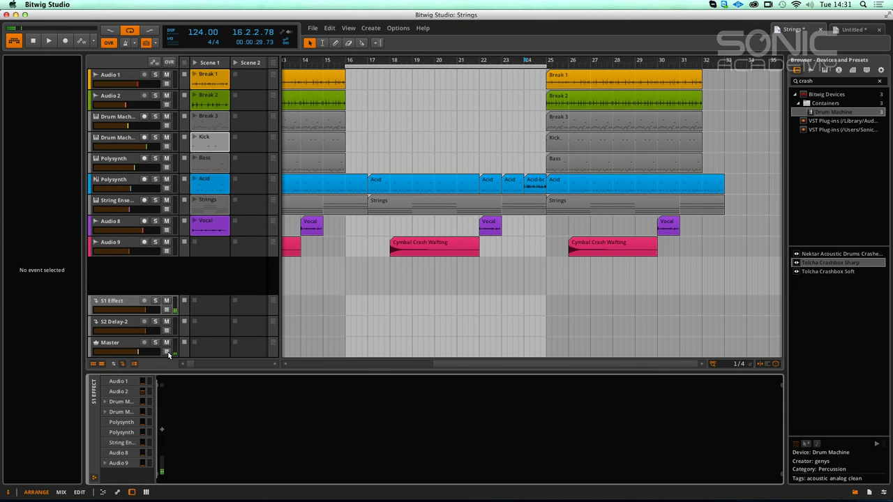
# Step: Lower the S1 Effect track's volume fader to -Inf in the mix view and play the arrangement
pyautogui.hotkey('alt', '2')
pyautogui.moveTo(686, 338); pyautogui.dragTo(685, 351)
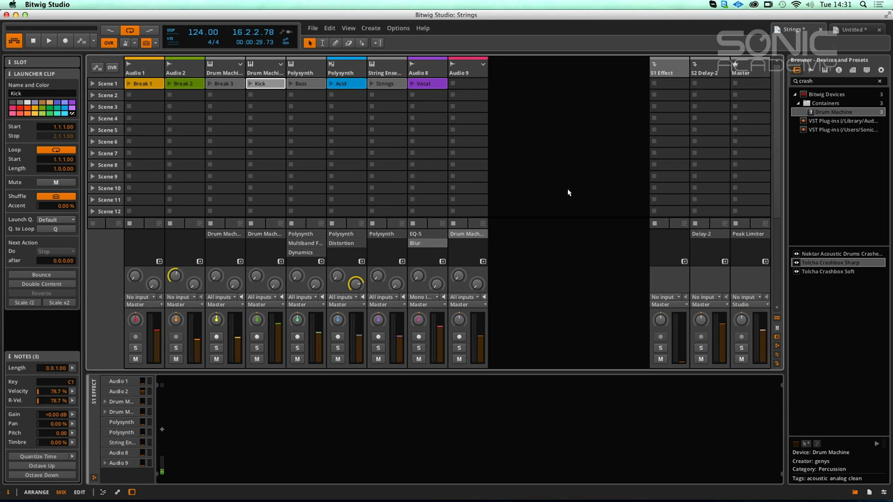
pyautogui.hotkey('alt', '1')
pyautogui.press('space')
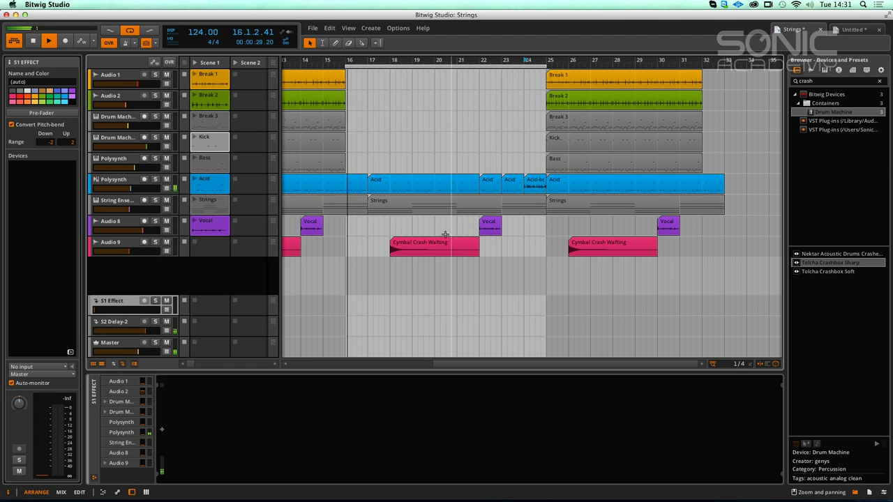
# Step: Move the breakdown's Cymbal Crash Wafting clip and the loop start to bar 17, and its Vocal clip to bar 24
pyautogui.moveTo(422, 245); pyautogui.dragTo(401, 253)
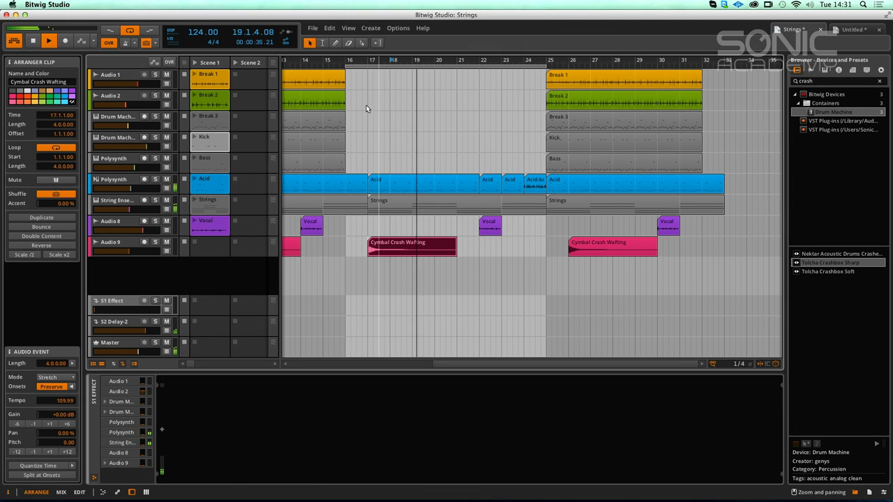
pyautogui.moveTo(346, 65); pyautogui.dragTo(368, 66)
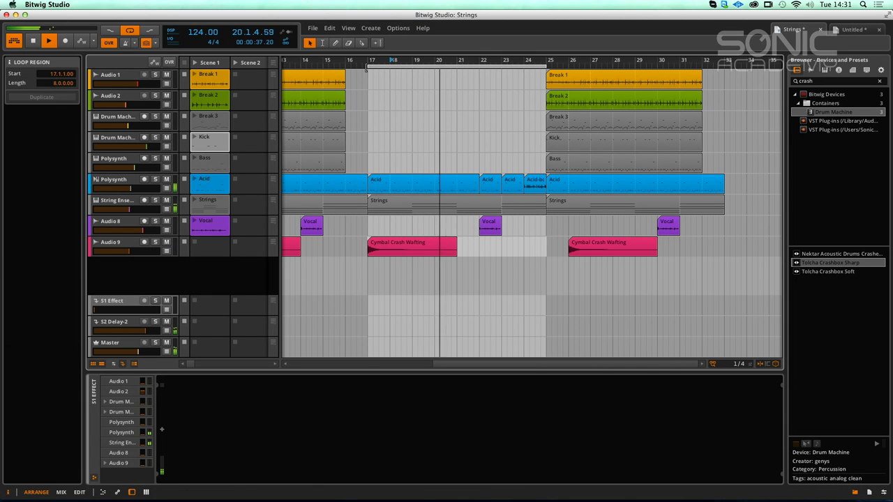
pyautogui.moveTo(490, 225); pyautogui.dragTo(540, 225)
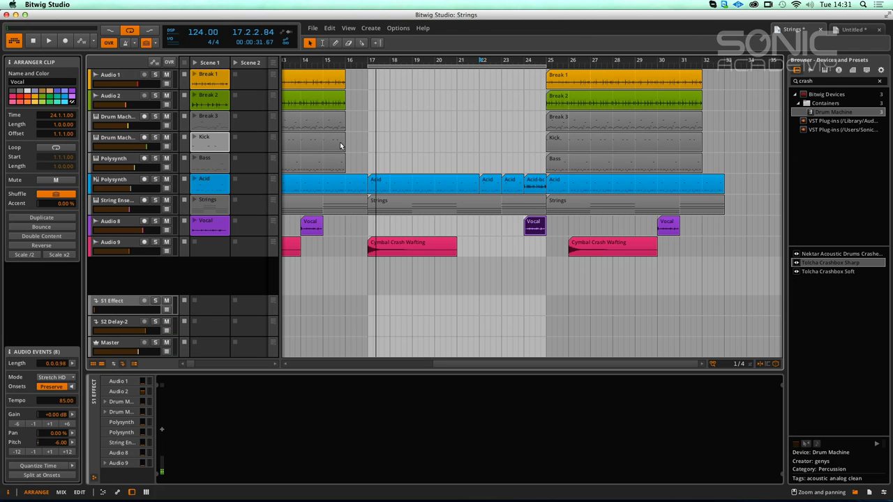
pyautogui.moveTo(534, 143); pyautogui.dragTo(555, 142)
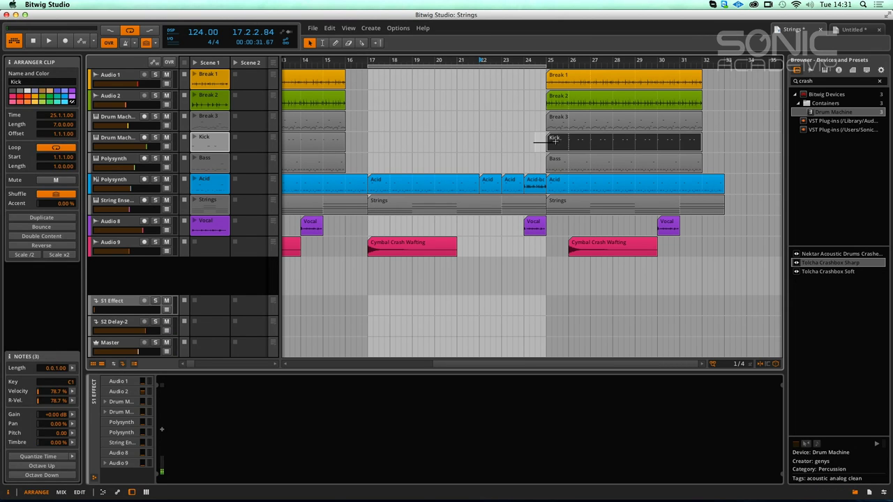
pyautogui.rightClick(511, 144)
pyautogui.press('Escape')
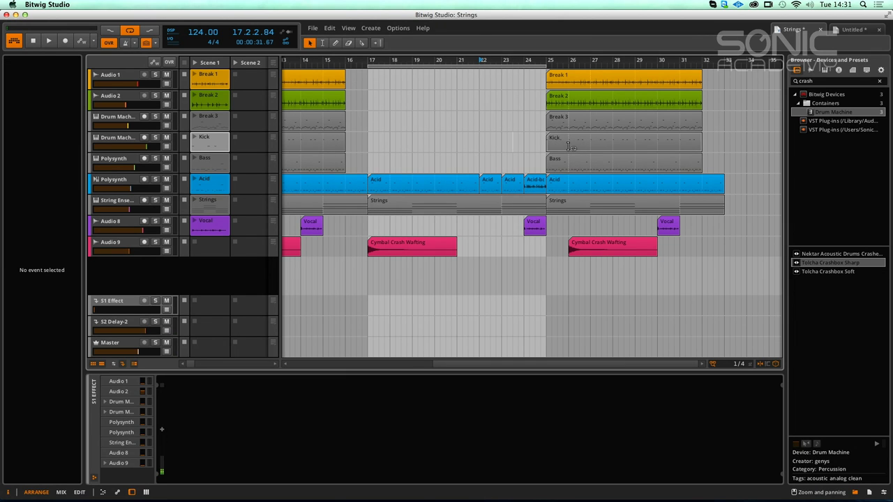
pyautogui.press('3')
pyautogui.click(570, 141)
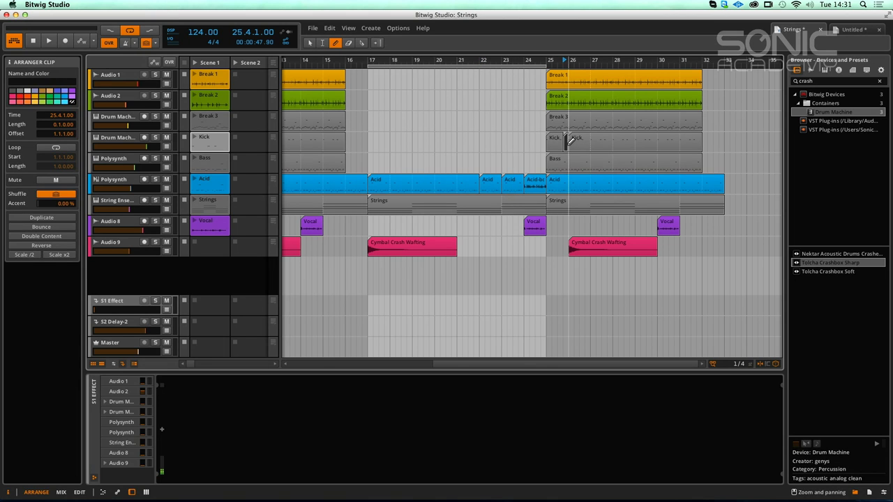
pyautogui.press('super+z')
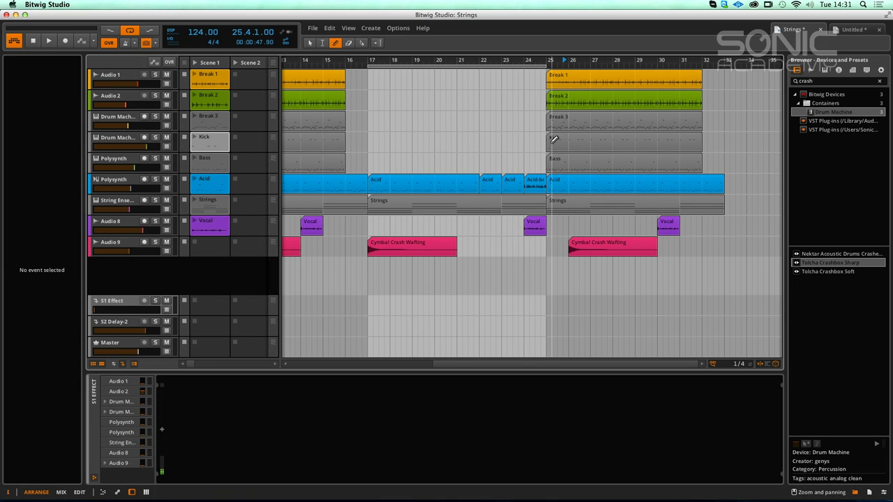
# Step: Split the Kick clip at 25.2 with the Knife tool and copy its first-beat piece to bar 17
pyautogui.press('4')
pyautogui.press('5')
pyautogui.click(553, 145)
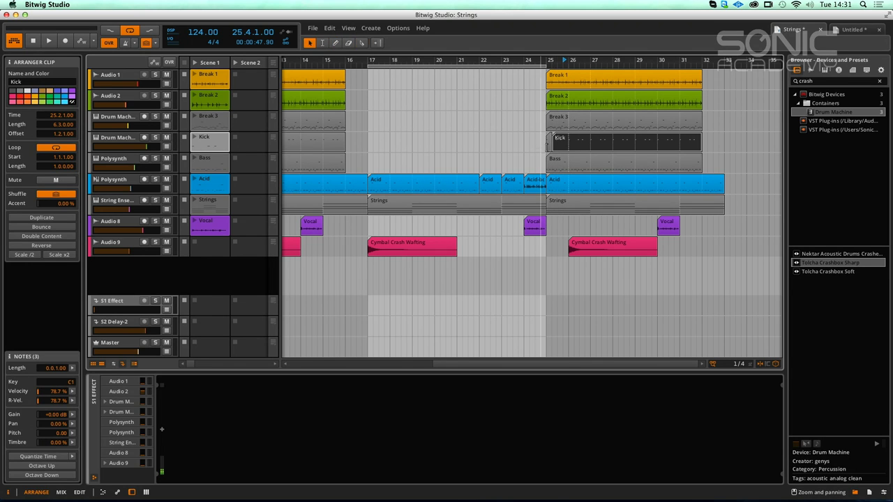
pyautogui.moveTo(550, 144); pyautogui.dragTo(371, 143)
# Step: Play the breakdown from bar 17 with the single kick hit
pyautogui.press('space')
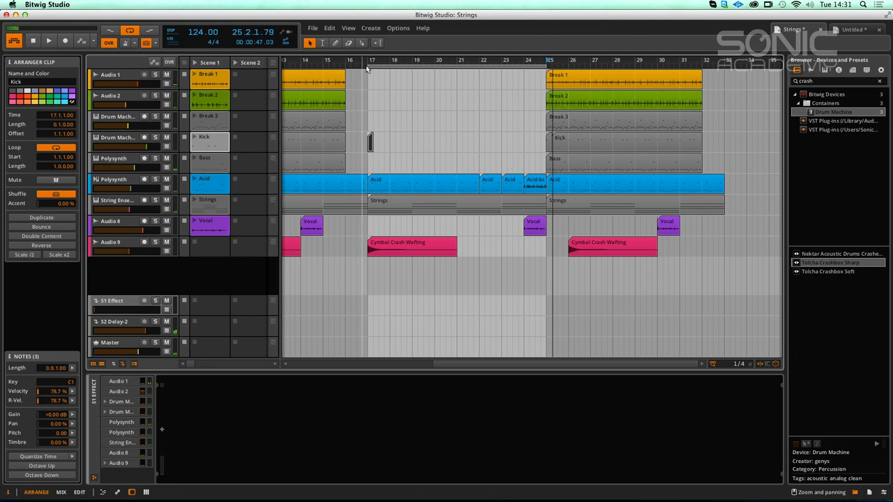
pyautogui.click(367, 62)
pyautogui.press('space')
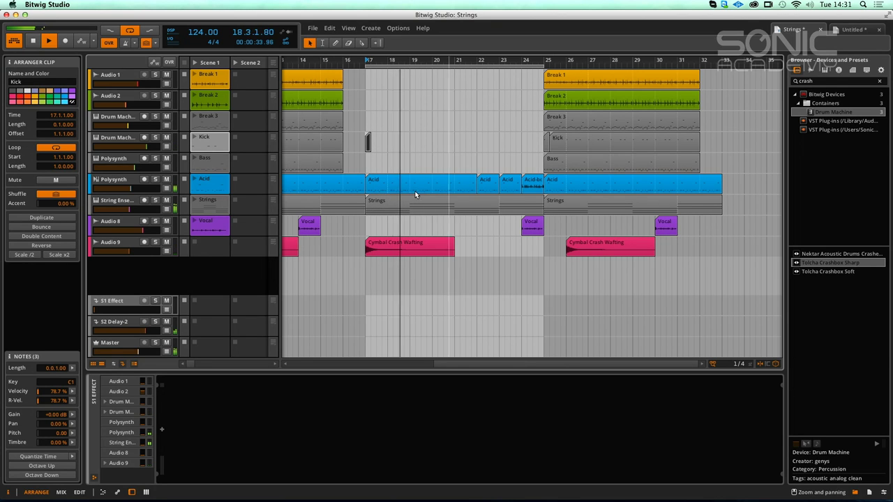
# Step: Replace the browser's search term with "sweep" and check the DtBlkFx and DtBlkFxS devices among the matches
pyautogui.click(814, 81)
pyautogui.press('BackSpace')
pyautogui.press('BackSpace')
pyautogui.press('BackSpace')
pyautogui.press('BackSpace')
pyautogui.press('BackSpace')
pyautogui.write('swee')
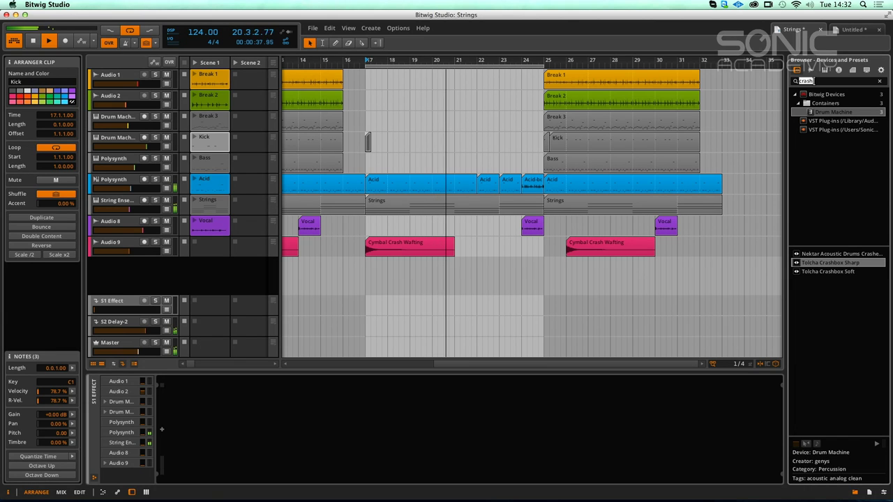
pyautogui.write('p')
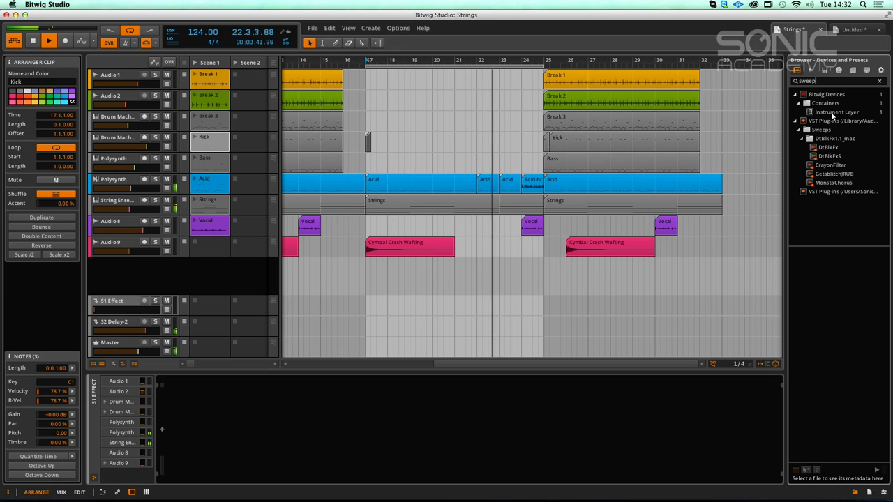
pyautogui.click(828, 148)
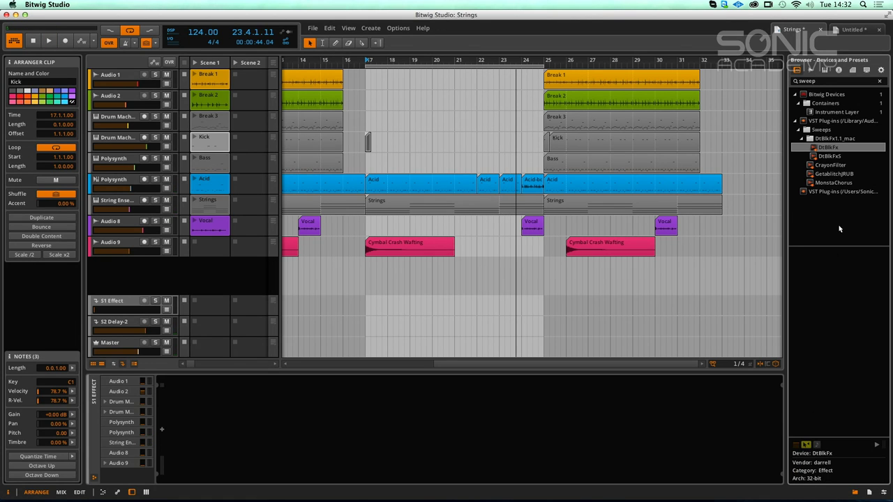
pyautogui.click(831, 158)
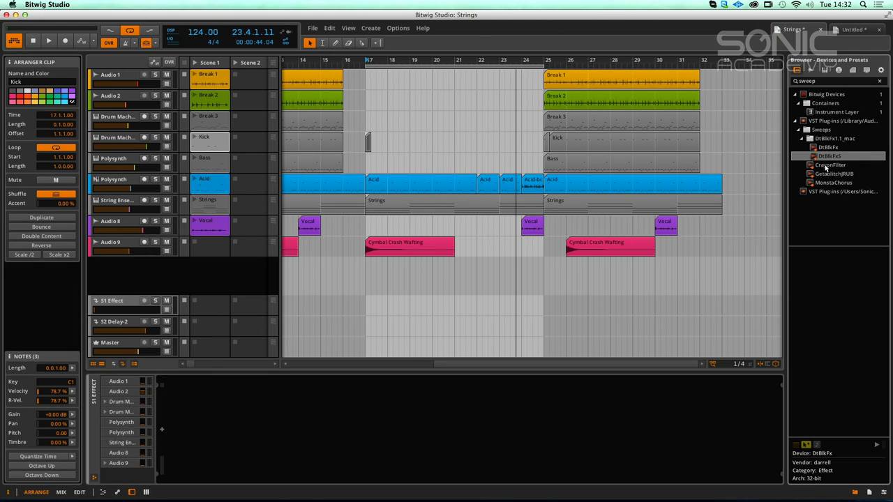
# Step: Switch the search to samples, open the Surge FX folder of the Bitwig sound effects package, and preview Surge FX Sweep Buildup 01
pyautogui.click(809, 71)
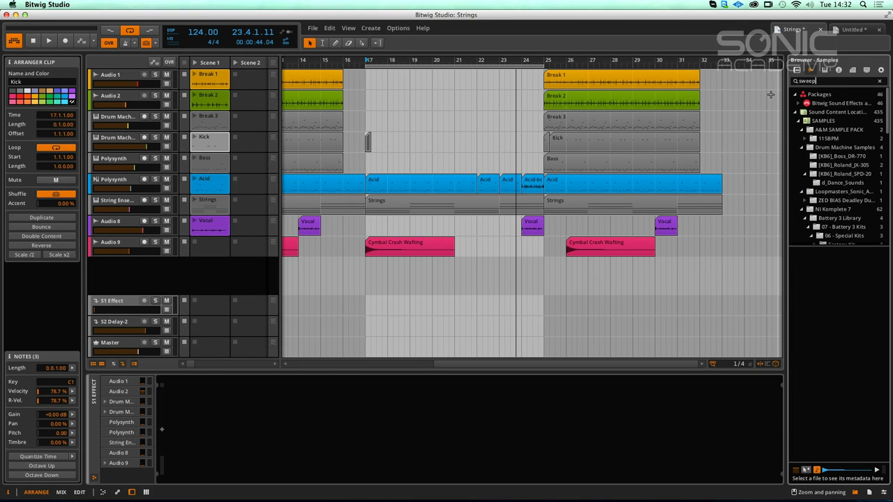
pyautogui.moveTo(888, 114); pyautogui.dragTo(892, 82)
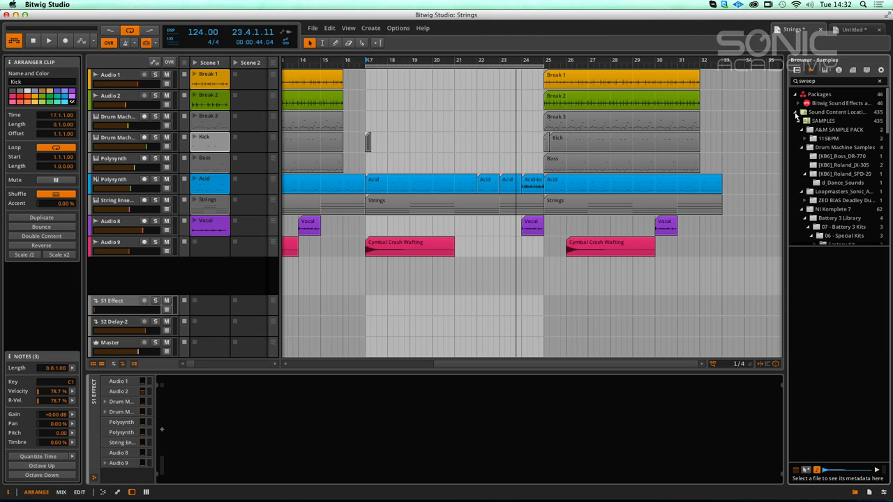
pyautogui.click(796, 112)
pyautogui.click(798, 103)
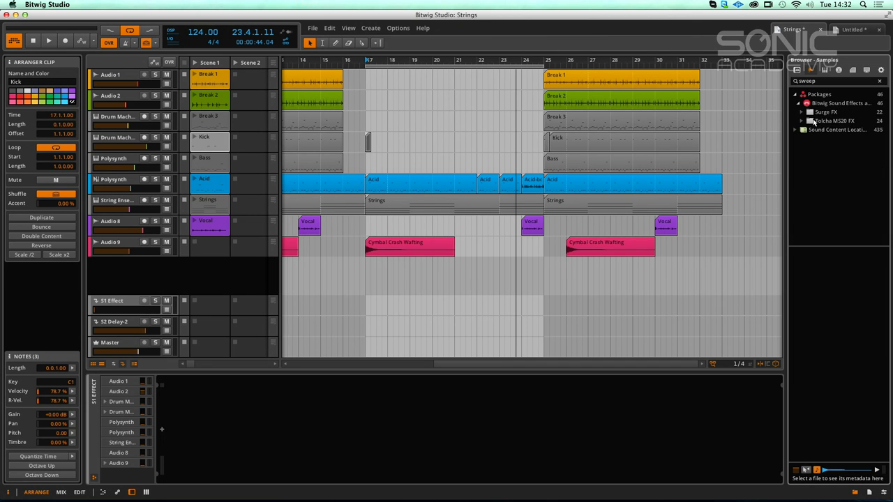
pyautogui.click(822, 112)
pyautogui.click(833, 254)
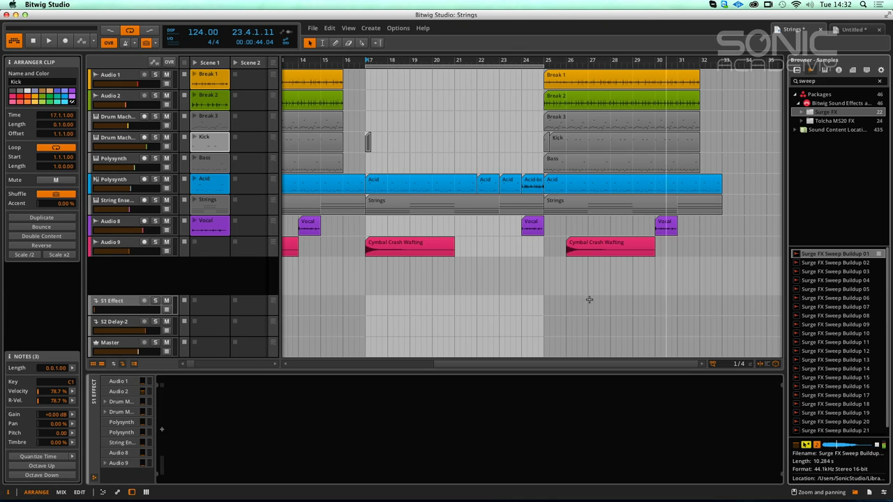
# Step: Place Surge FX Sweep Buildup 01 on a new audio track from 23.2 to bar 25, and move the last Cymbal Crash Wafting clip to bar 25
pyautogui.moveTo(512, 132); pyautogui.dragTo(455, 267)
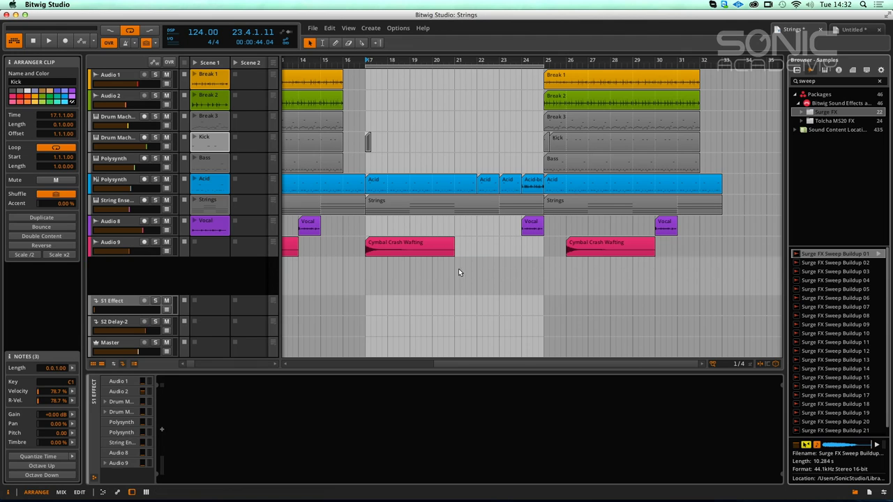
pyautogui.click(451, 70)
pyautogui.press('space')
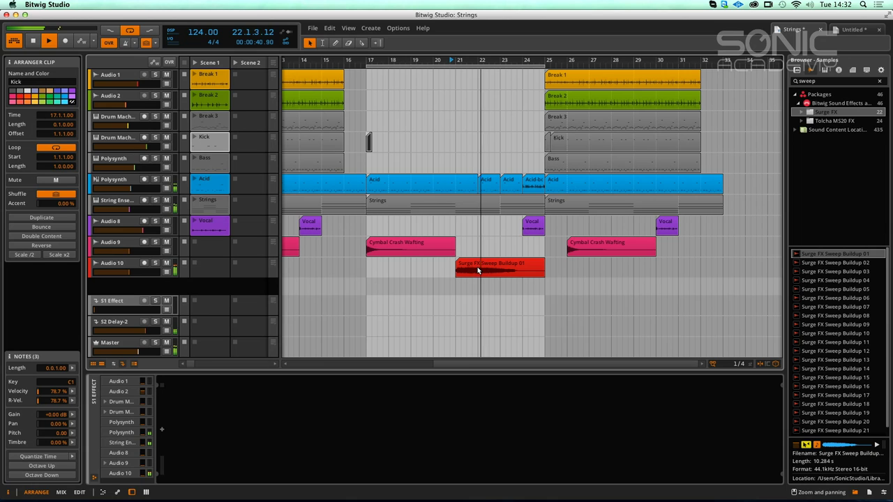
pyautogui.moveTo(478, 271); pyautogui.dragTo(537, 268)
pyautogui.moveTo(593, 273); pyautogui.dragTo(544, 276)
pyautogui.moveTo(586, 250); pyautogui.dragTo(567, 247)
# Step: Audition Surge FX Sweep Buildup 02 to 05 and place 05 on a new audio track at about 22.2
pyautogui.click(802, 263)
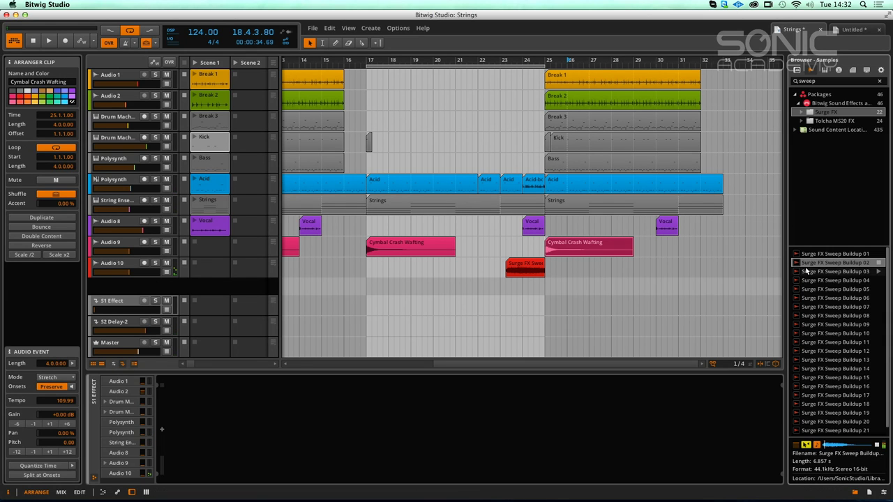
pyautogui.click(806, 271)
pyautogui.click(810, 281)
pyautogui.click(813, 289)
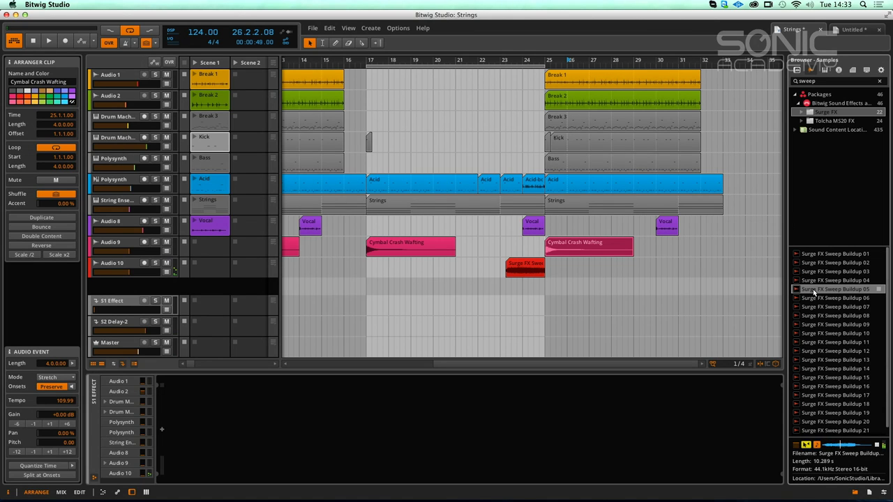
pyautogui.moveTo(813, 288); pyautogui.dragTo(489, 293)
pyautogui.click(508, 293)
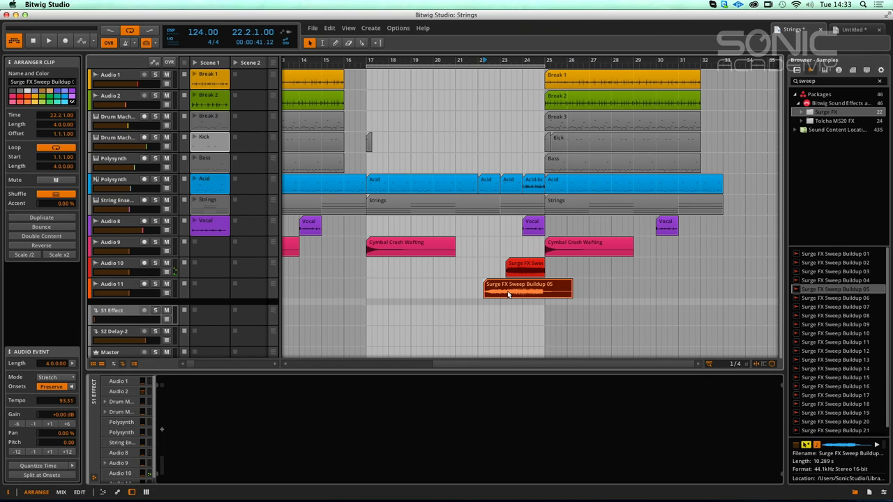
pyautogui.moveTo(509, 294); pyautogui.dragTo(511, 294)
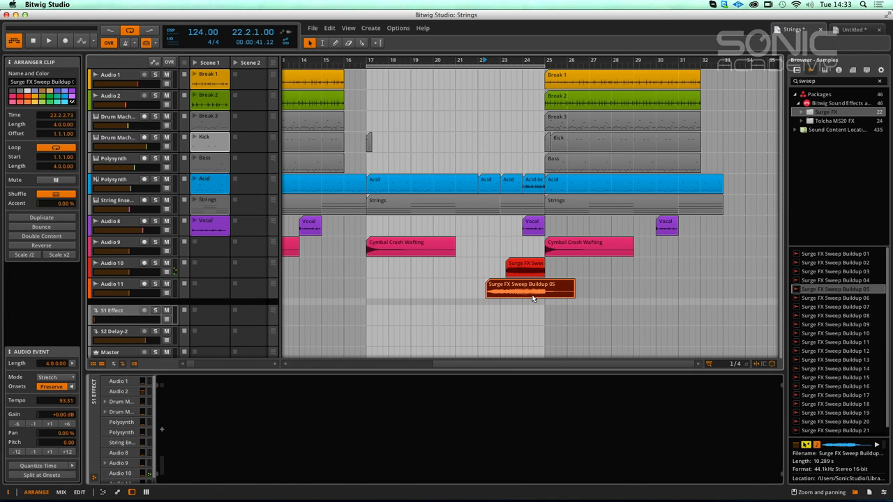
# Step: Set the Surge FX Sweep Buildup 05 clip's playback mode to Raw and move the clip to 21.2.4.63
pyautogui.doubleClick(532, 298)
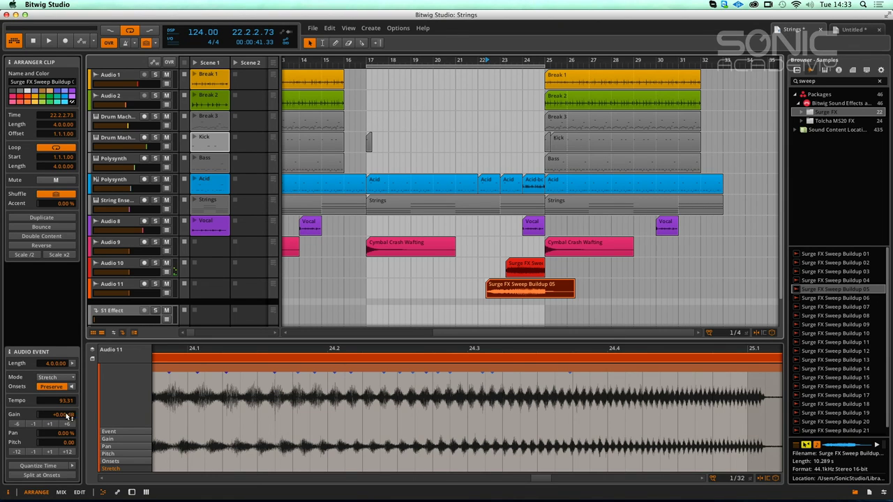
pyautogui.click(56, 377)
pyautogui.click(66, 374)
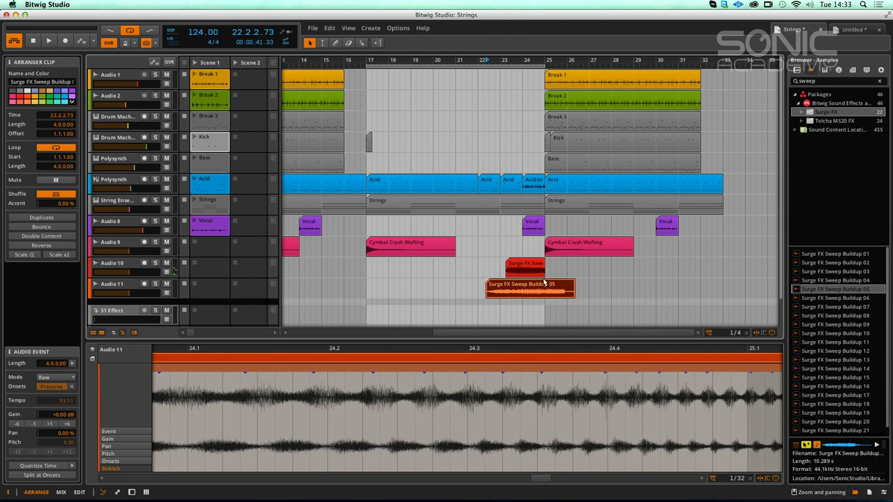
pyautogui.moveTo(548, 295); pyautogui.dragTo(529, 297)
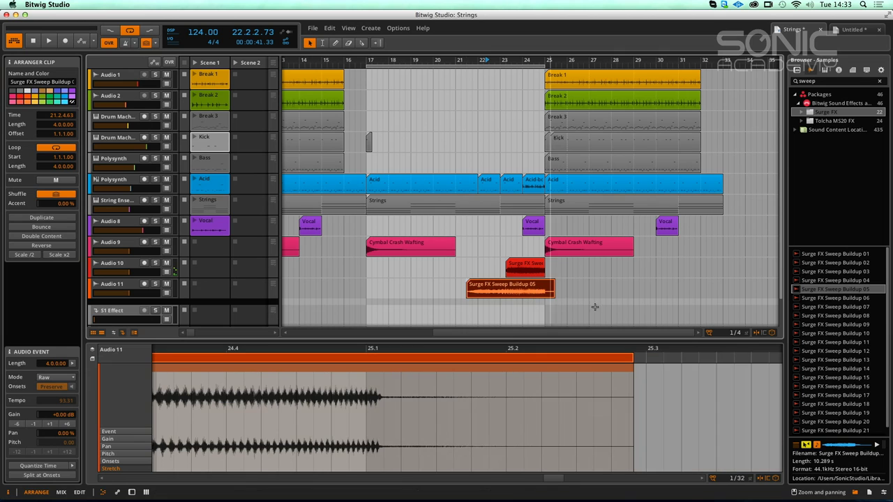
# Step: Set the playback mode of the sweep clip on Audio 10 to Raw
pyautogui.click(533, 271)
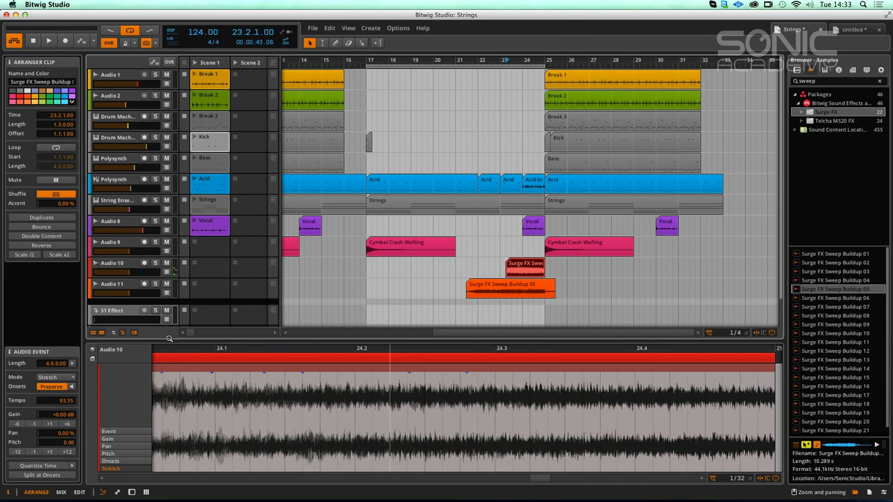
pyautogui.click(60, 376)
pyautogui.click(61, 370)
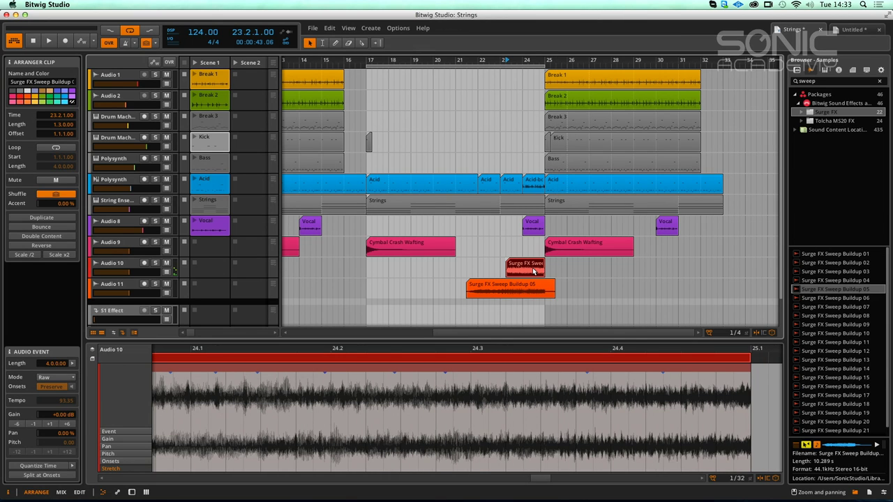
# Step: Play the build-up into bar 25 with the mixer shown, lowering the Audio 10 and Audio 11 volumes and turning off arranger looping
pyautogui.click(467, 88)
pyautogui.press('space')
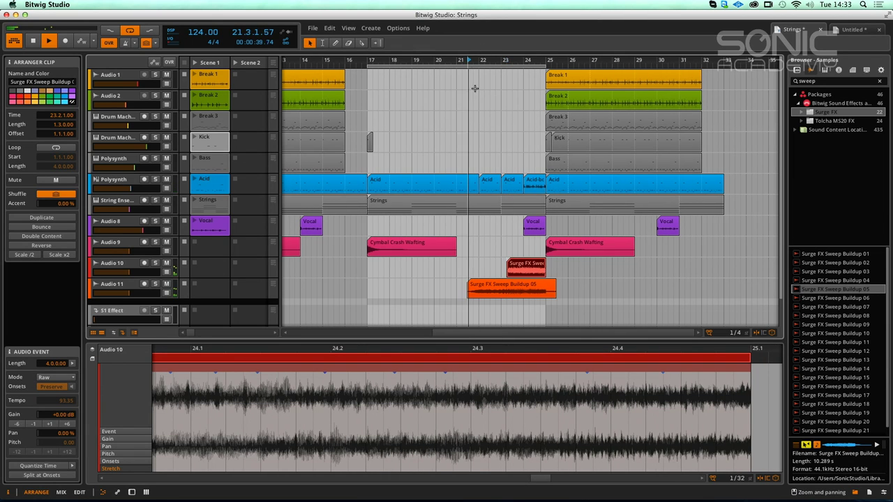
pyautogui.click(146, 491)
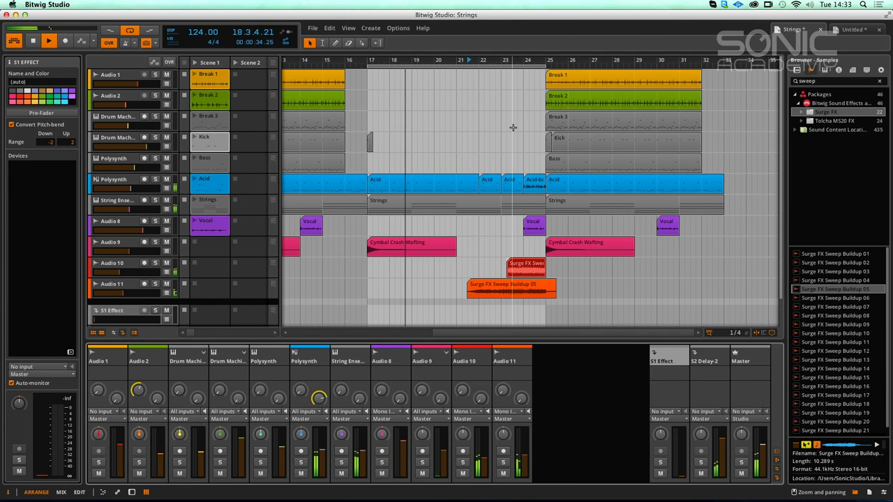
pyautogui.click(130, 33)
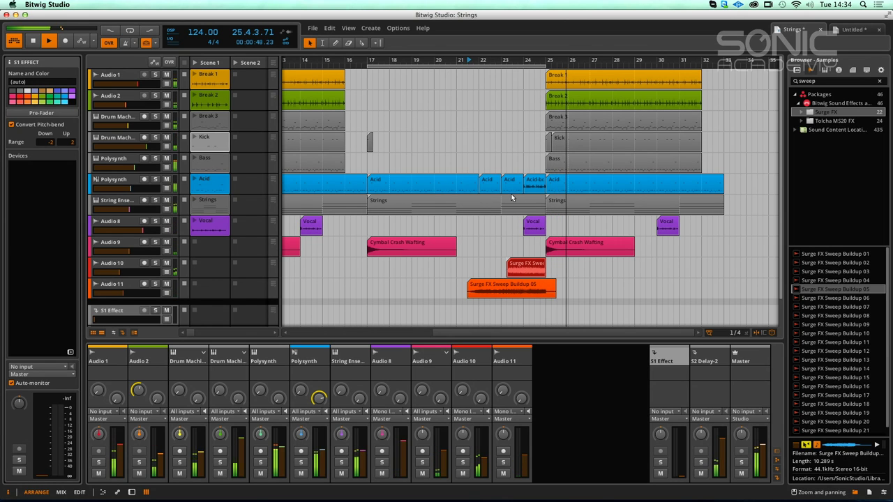
pyautogui.press('space')
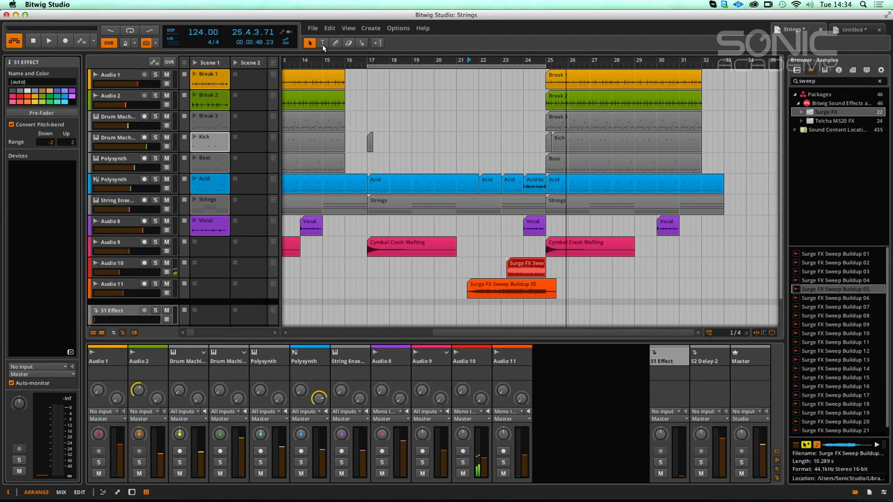
# Step: Consolidate the three Acid clips between bars 17 and 24 into one clip and select it
pyautogui.moveTo(442, 159); pyautogui.dragTo(521, 193)
pyautogui.rightClick(464, 187)
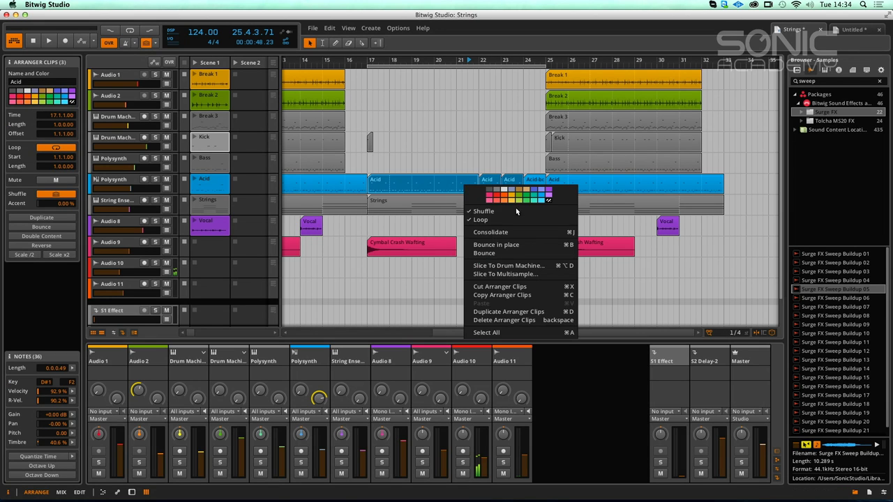
pyautogui.click(520, 233)
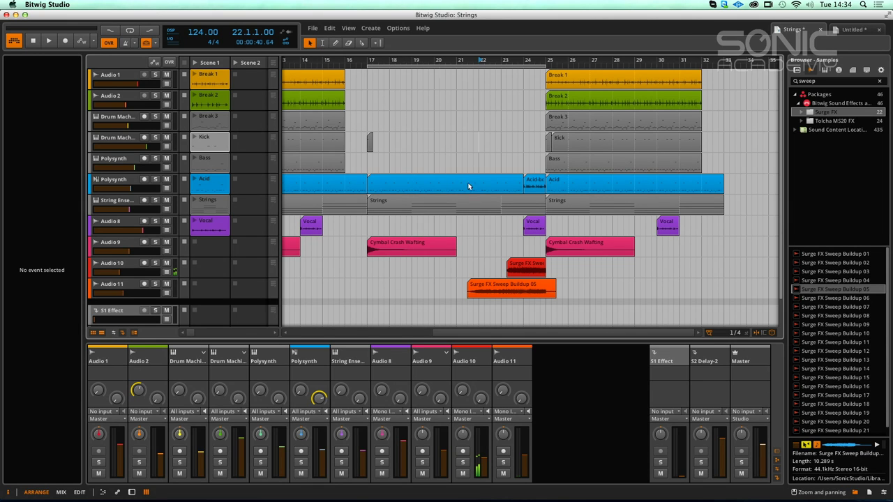
pyautogui.click(422, 179)
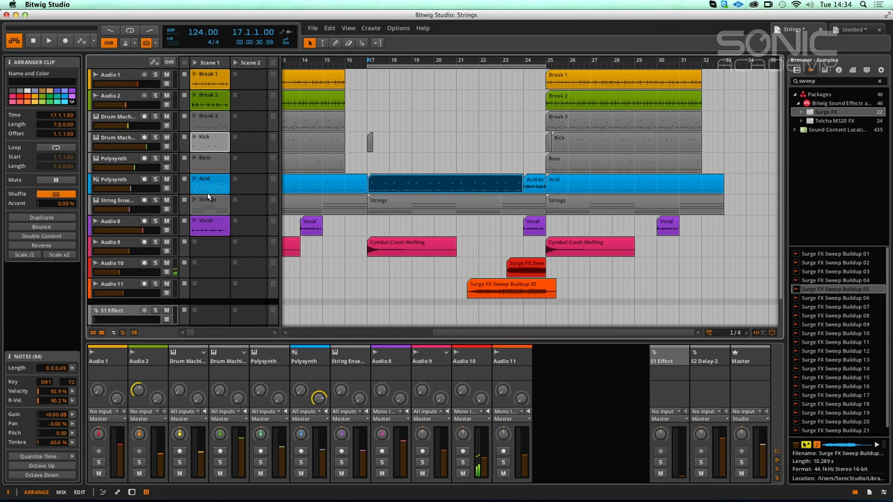
pyautogui.click(166, 189)
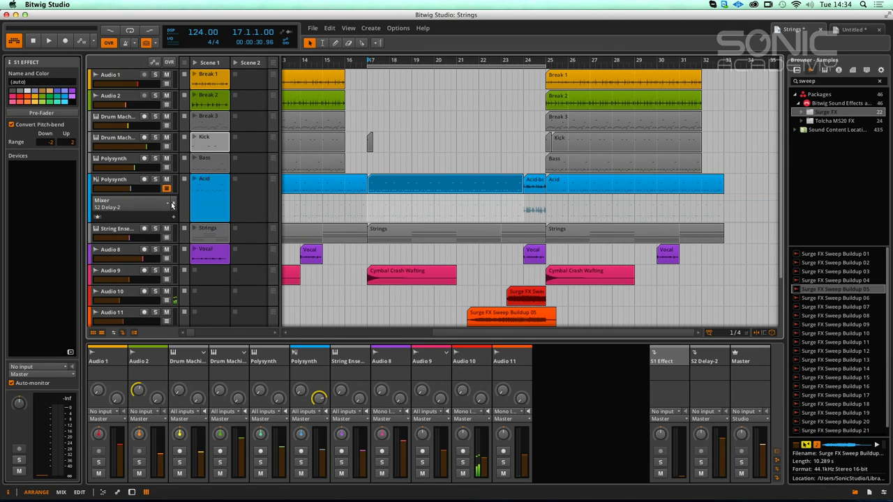
pyautogui.click(158, 205)
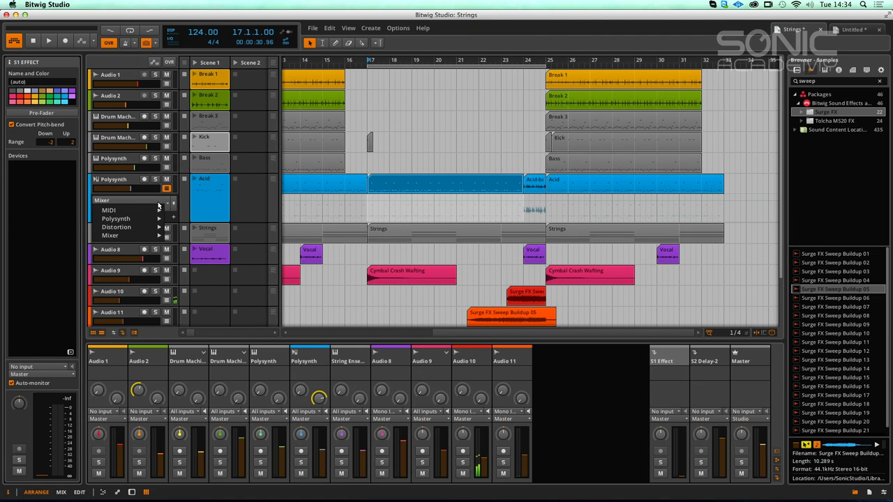
pyautogui.click(148, 199)
pyautogui.click(166, 189)
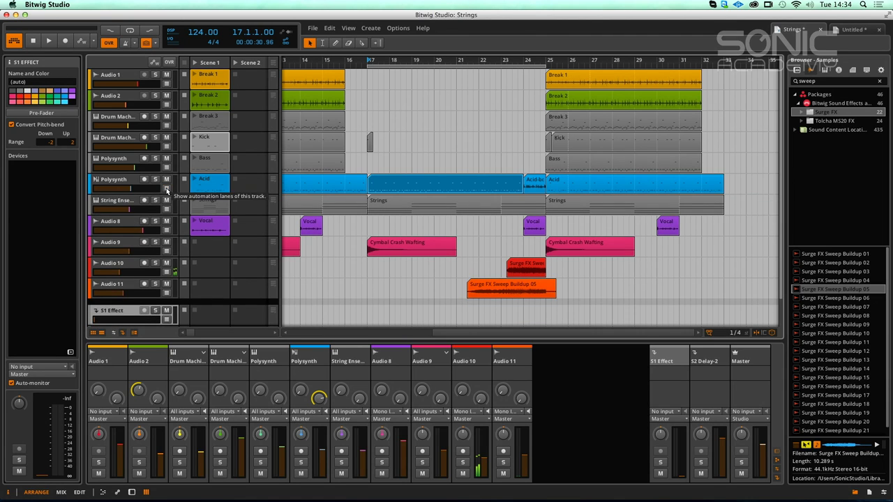
# Step: Show the Acid track's automation lane and assign it to Polysynth's LFO1 Beat Rate parameter
pyautogui.click(166, 189)
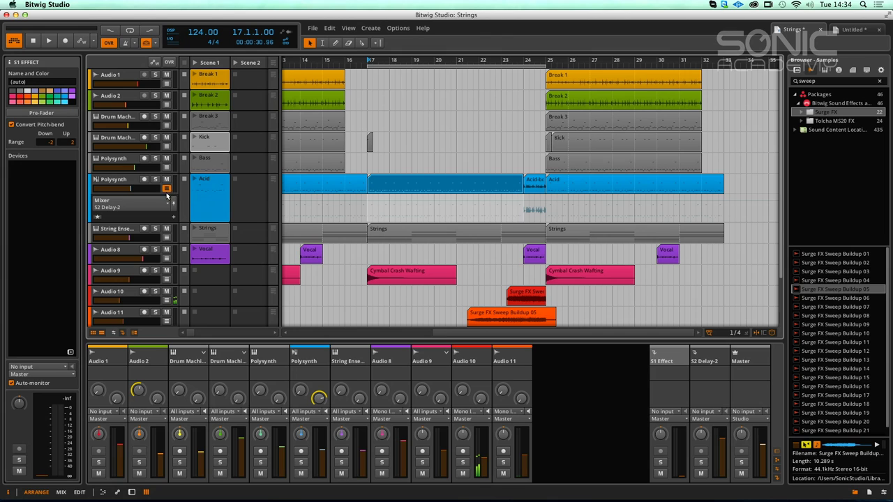
pyautogui.click(159, 205)
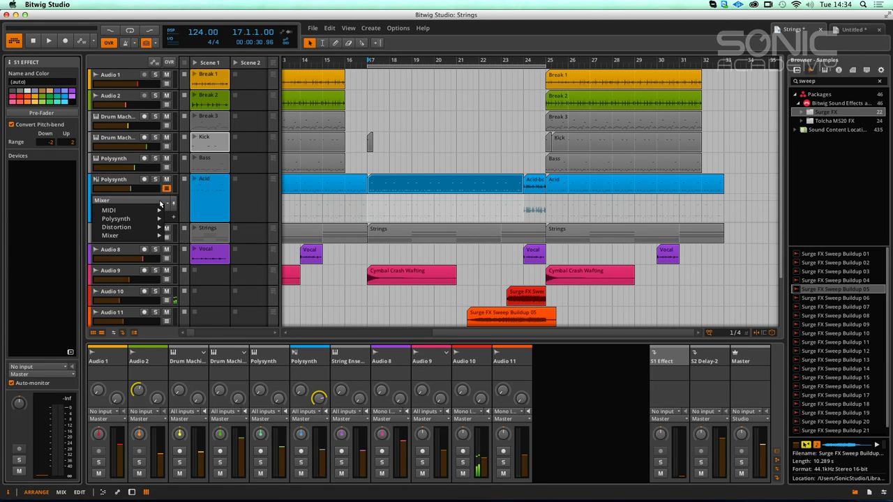
pyautogui.moveTo(147, 223)
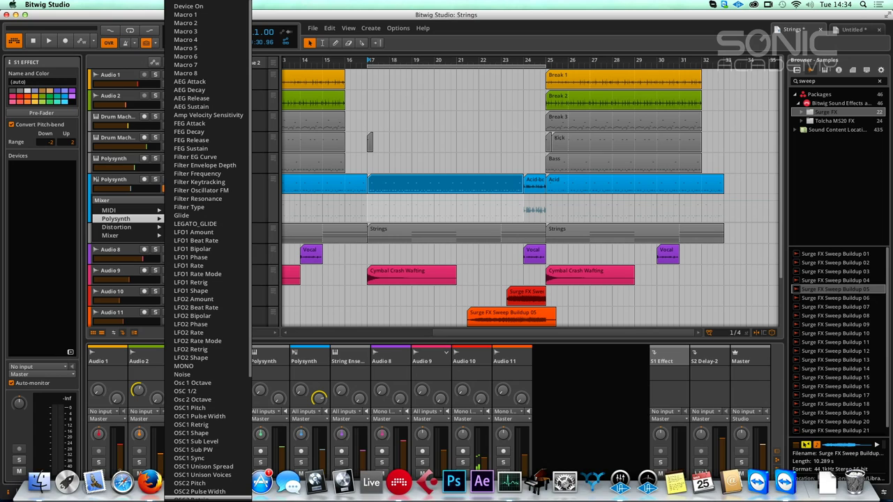
pyautogui.click(250, 376)
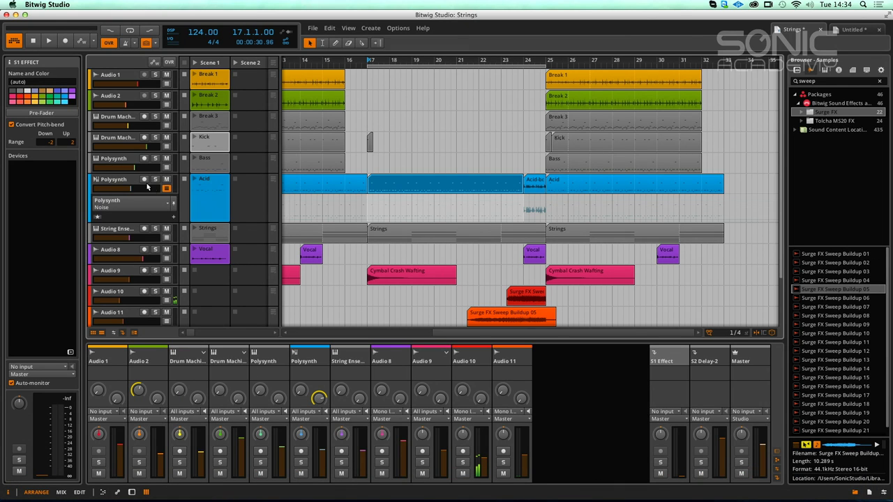
pyautogui.click(165, 189)
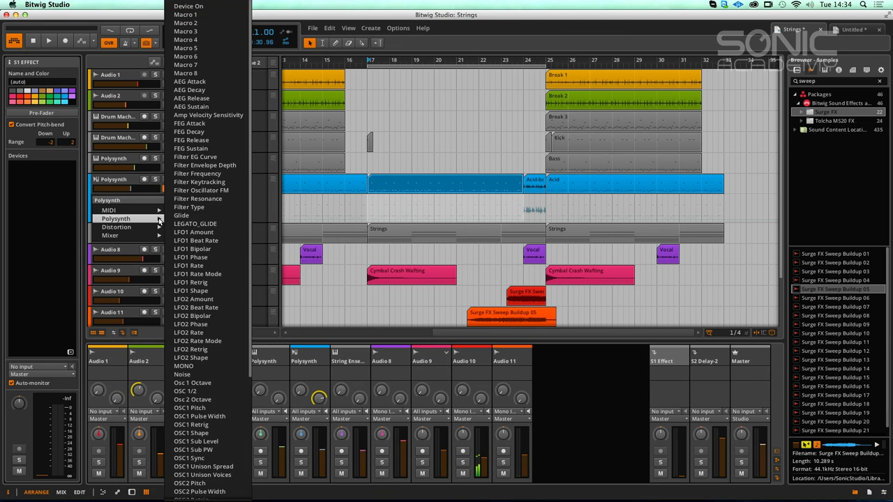
pyautogui.click(214, 240)
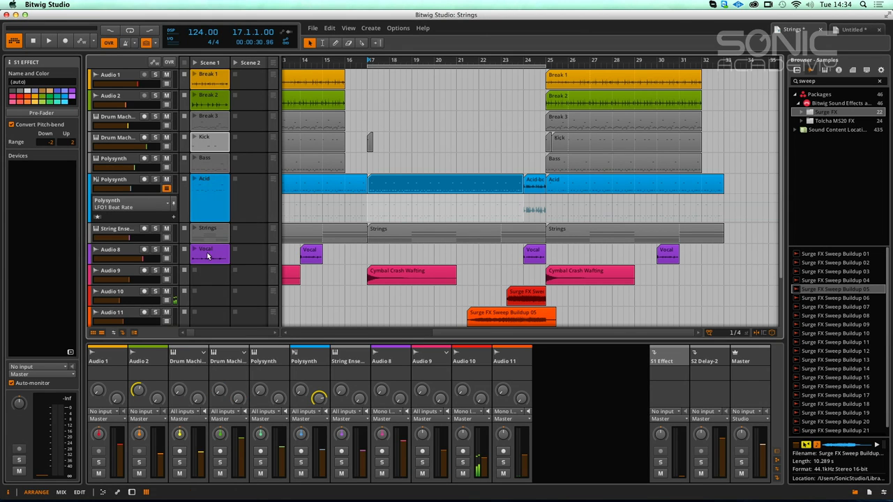
pyautogui.click(162, 207)
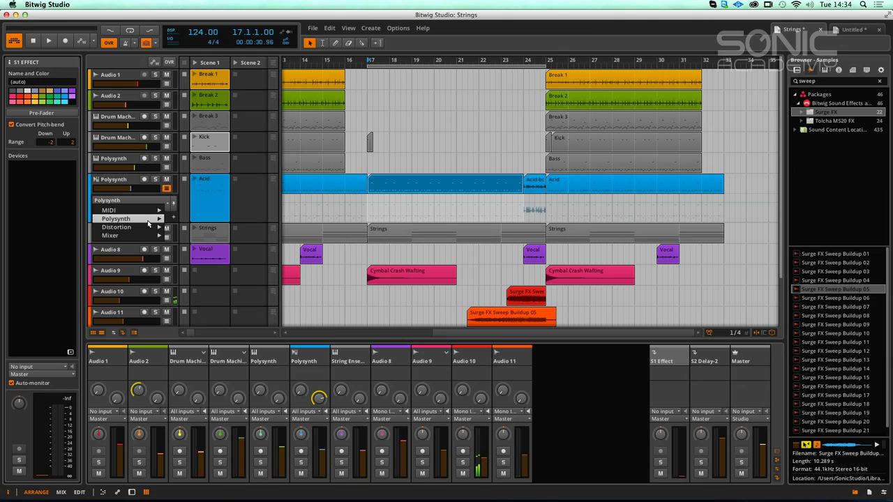
pyautogui.moveTo(155, 218)
pyautogui.click(209, 299)
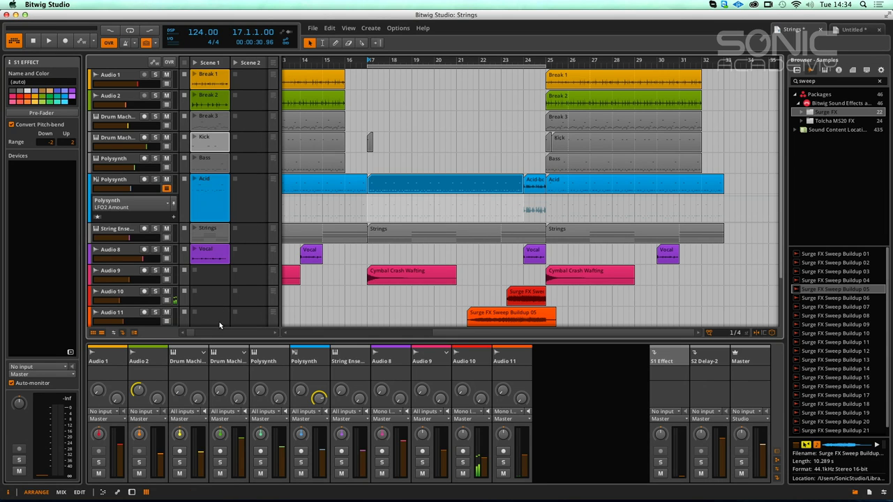
# Step: Assign the Acid track's automation lane to Polysynth's Filter Frequency and enlarge the lane's height
pyautogui.click(161, 207)
pyautogui.moveTo(140, 219)
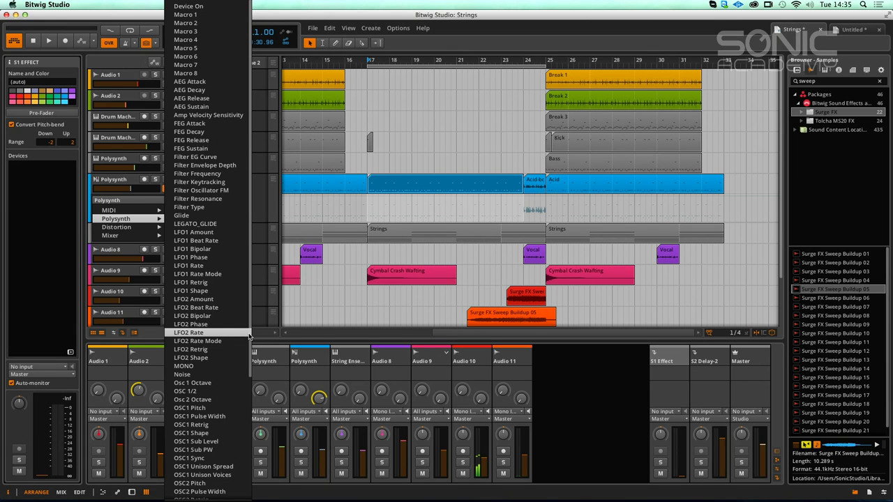
pyautogui.click(205, 173)
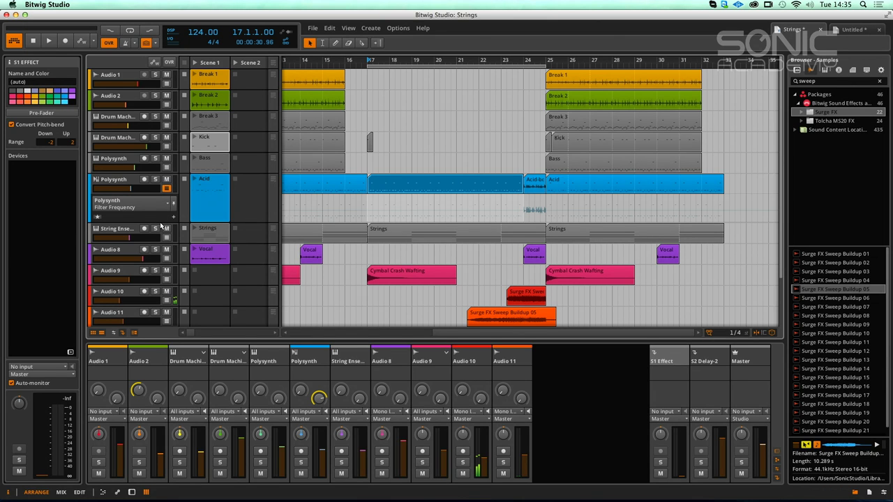
pyautogui.moveTo(161, 221); pyautogui.dragTo(187, 369)
pyautogui.scroll(-2, 210, 192)
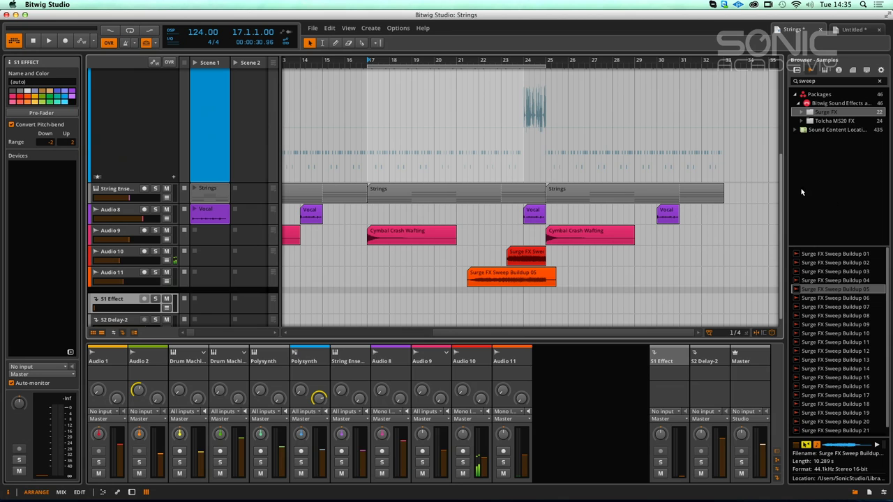
pyautogui.scroll(5, 243, 126)
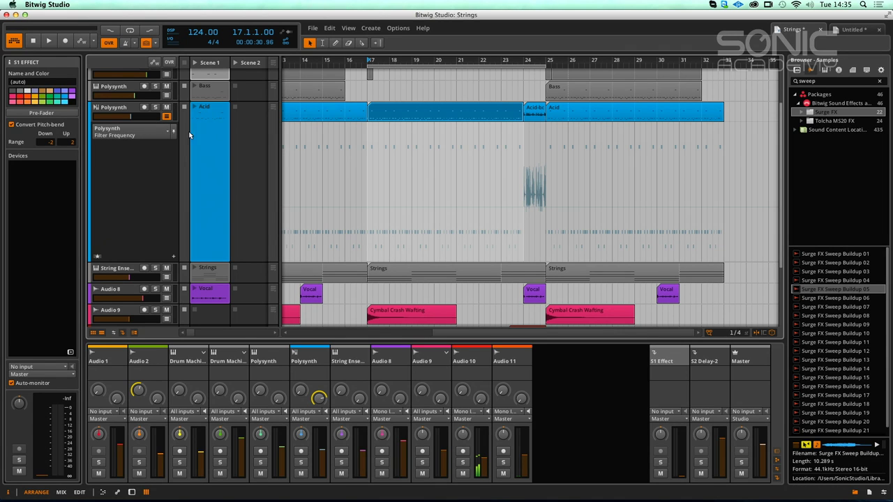
# Step: Draw Filter Frequency automation from bar 17 to a peak near bar 20 and down to 180 Hz at bar 24, and play it
pyautogui.click(370, 209)
pyautogui.moveTo(391, 208); pyautogui.dragTo(523, 207)
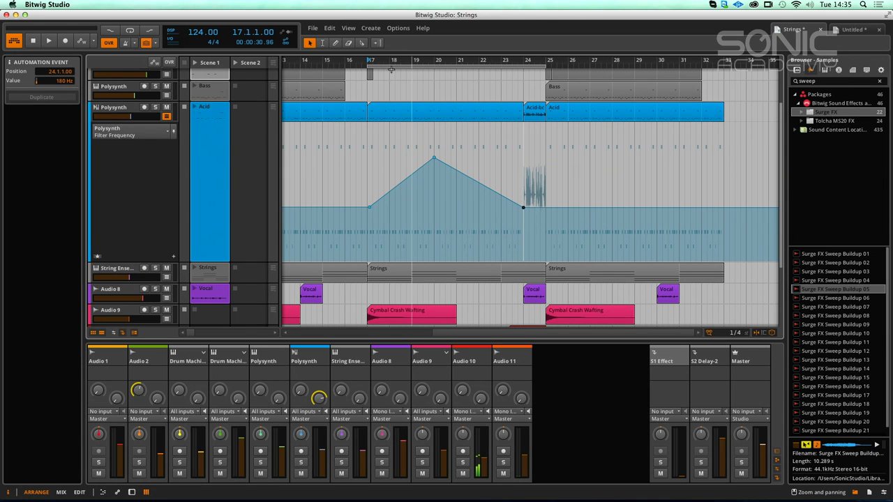
pyautogui.press('space')
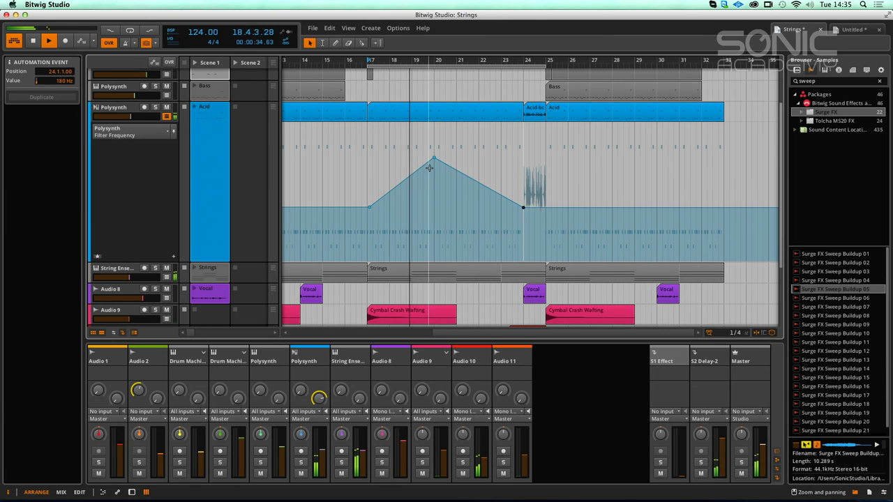
# Step: Reshape the Filter Frequency automation with a lower peak near bar 20, a 42.3 Hz dip at 22.3 and smooth curves, ending at 480 Hz at 23.4
pyautogui.click(475, 181)
pyautogui.moveTo(432, 162); pyautogui.dragTo(489, 232)
pyautogui.moveTo(524, 209); pyautogui.dragTo(517, 189)
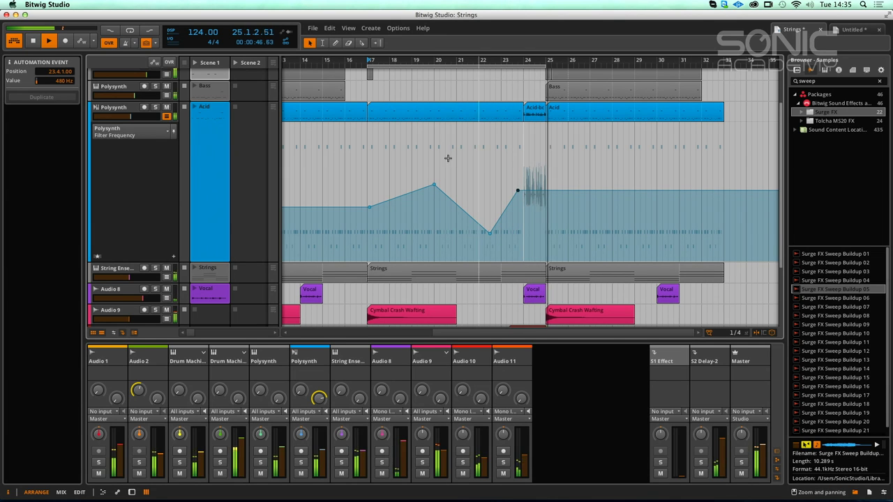
pyautogui.press('space')
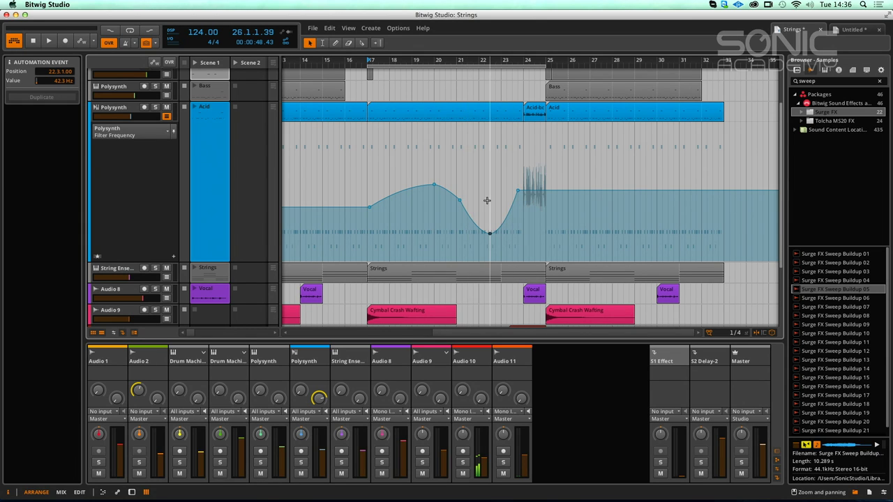
# Step: Delete the extra 458 Hz point near bar 18.3 from the Filter Frequency curve, trying the eraser before a time selection
pyautogui.click(518, 192)
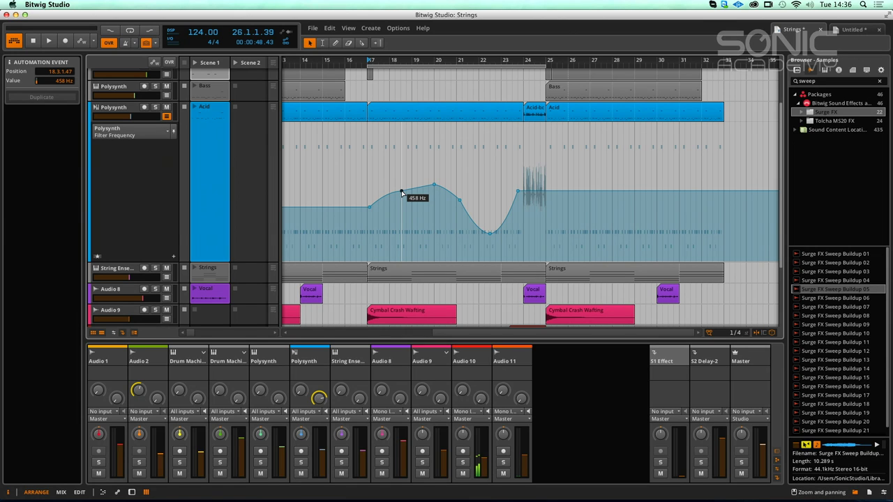
pyautogui.press('4')
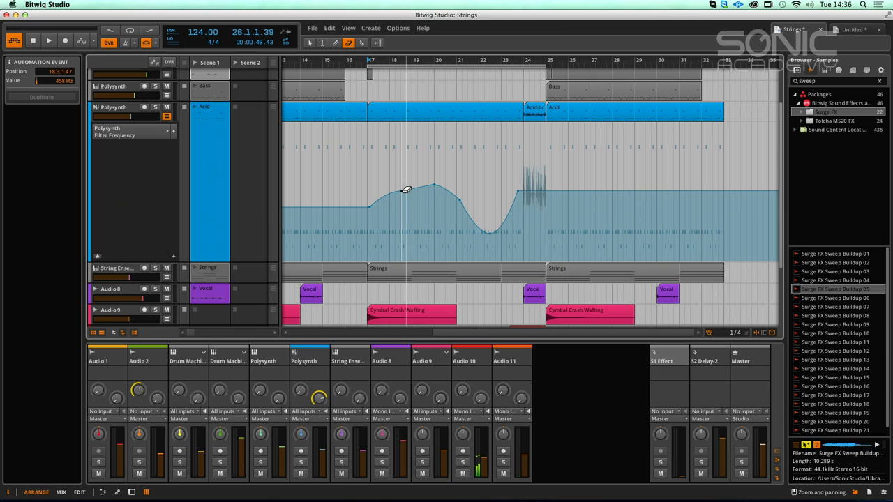
pyautogui.click(403, 191)
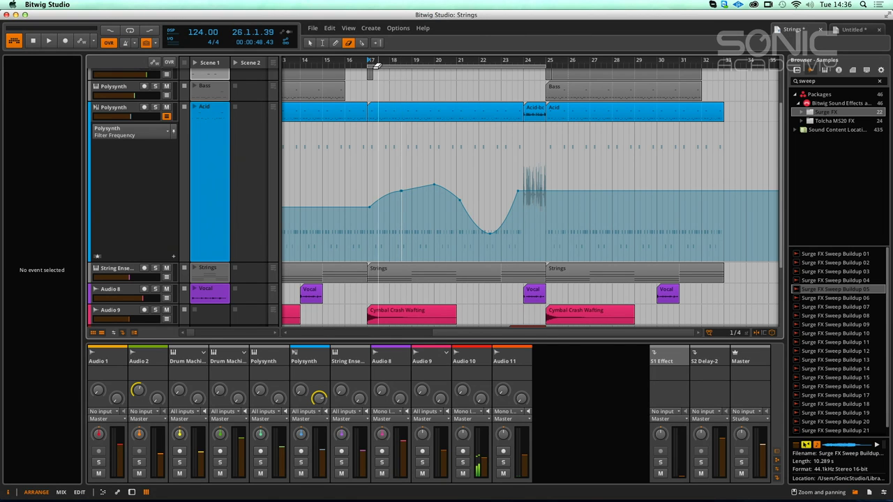
pyautogui.click(313, 43)
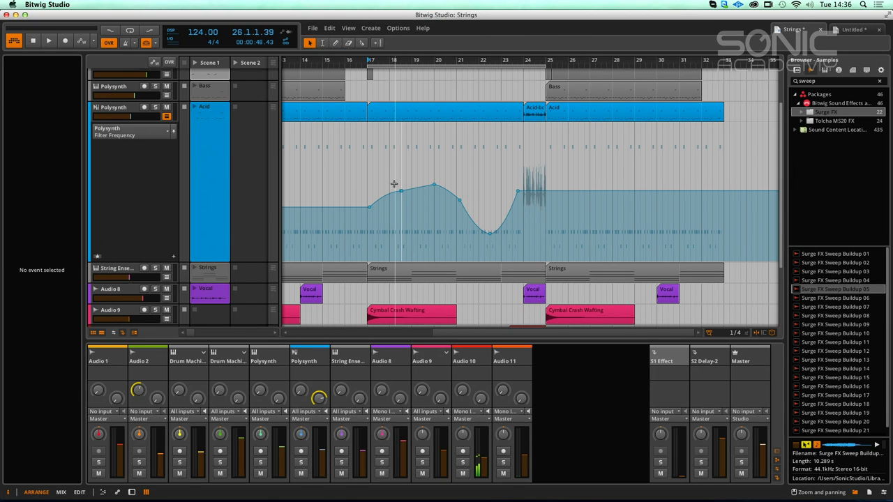
pyautogui.moveTo(394, 184); pyautogui.dragTo(403, 192)
pyautogui.press('Delete')
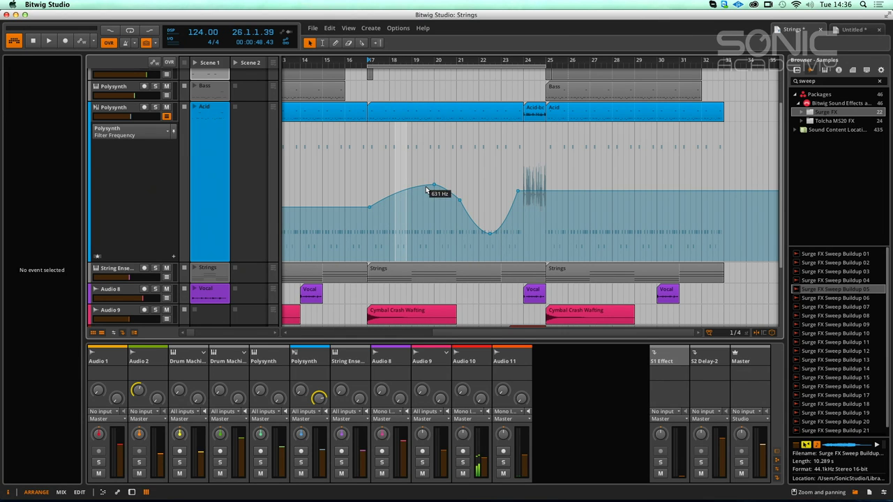
# Step: Add a permanent Filter Frequency lane to the Acid track while playing from just before bar 17, and shrink the main automation lane
pyautogui.click(358, 61)
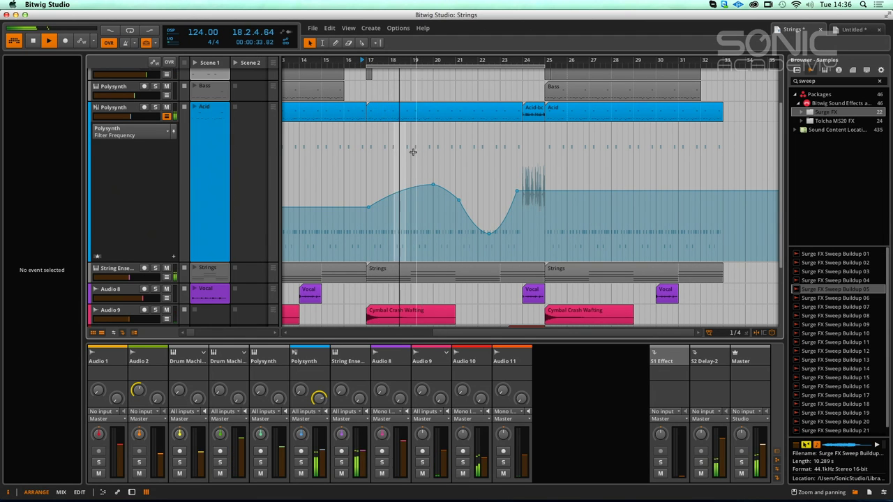
pyautogui.click(174, 256)
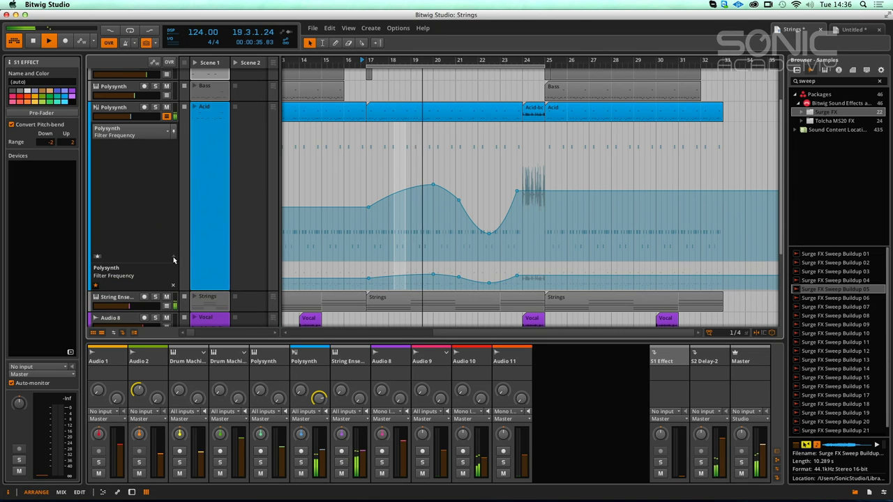
pyautogui.click(146, 264)
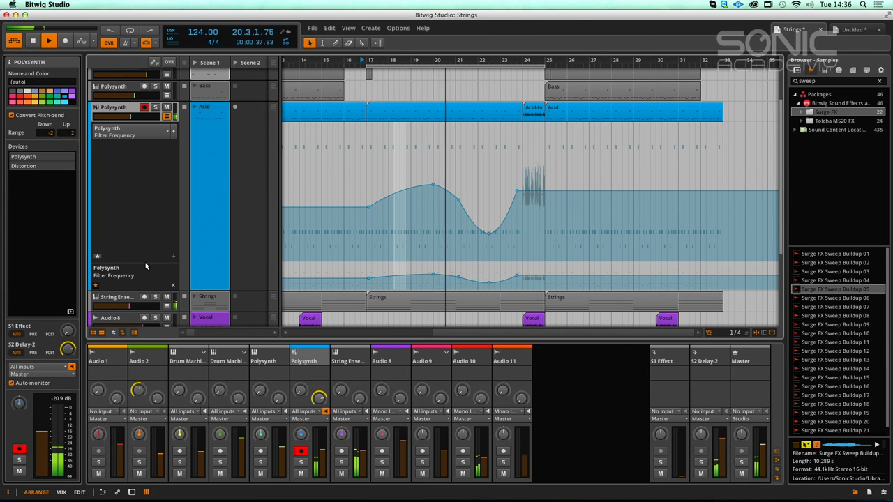
pyautogui.moveTo(146, 262); pyautogui.dragTo(135, 170)
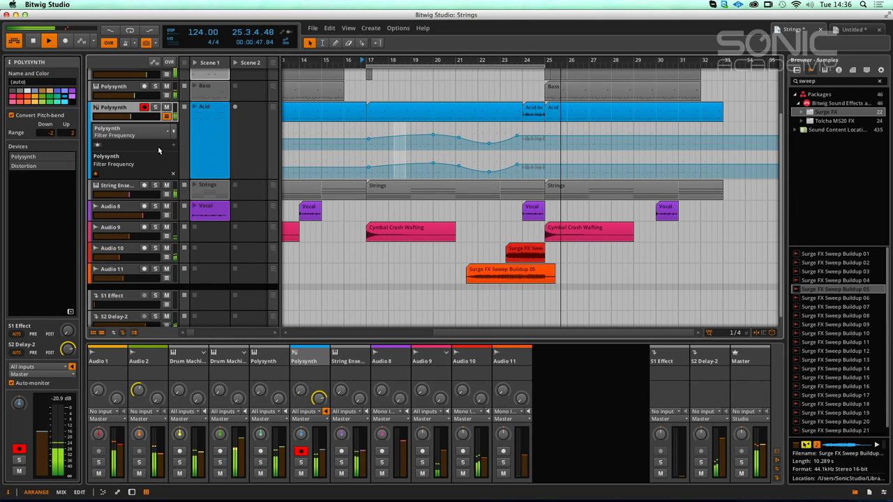
pyautogui.press('space')
# Step: Assign the main automation lane to Polysynth's Filter Resonance and draw a rise from bar 17 to a peak near bar 22, ending at 51.5% at bar 24
pyautogui.click(149, 145)
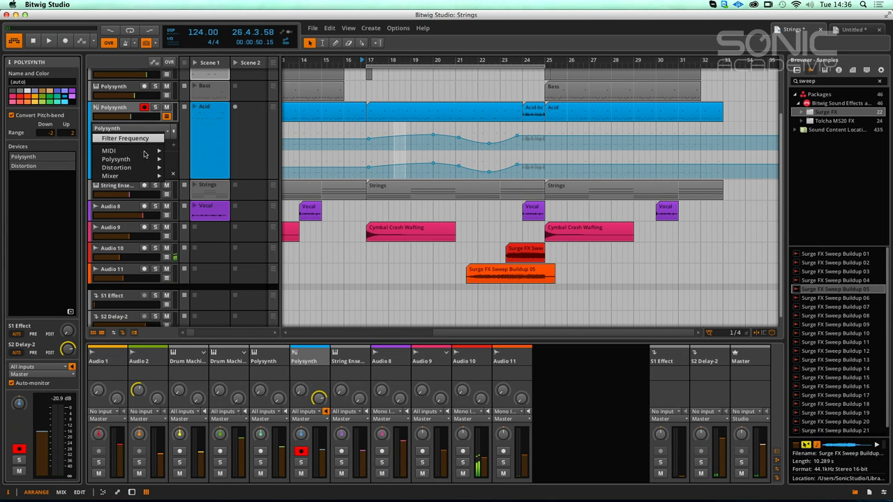
pyautogui.moveTo(139, 163)
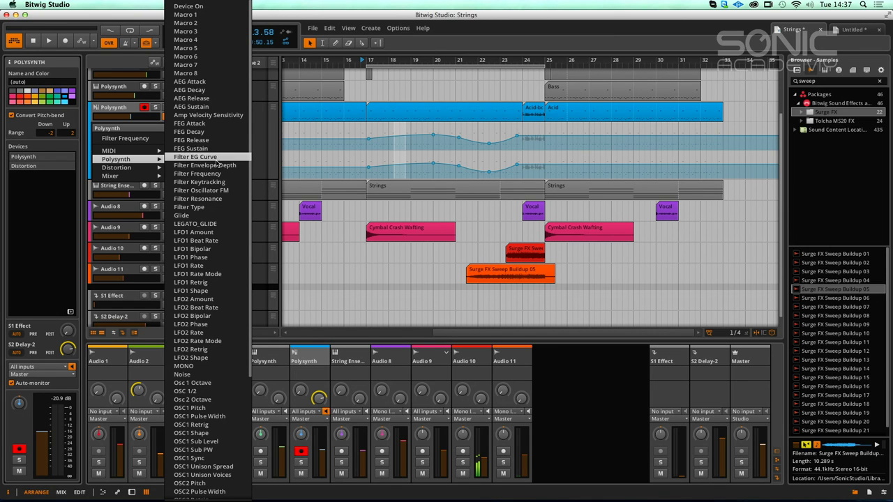
pyautogui.click(200, 199)
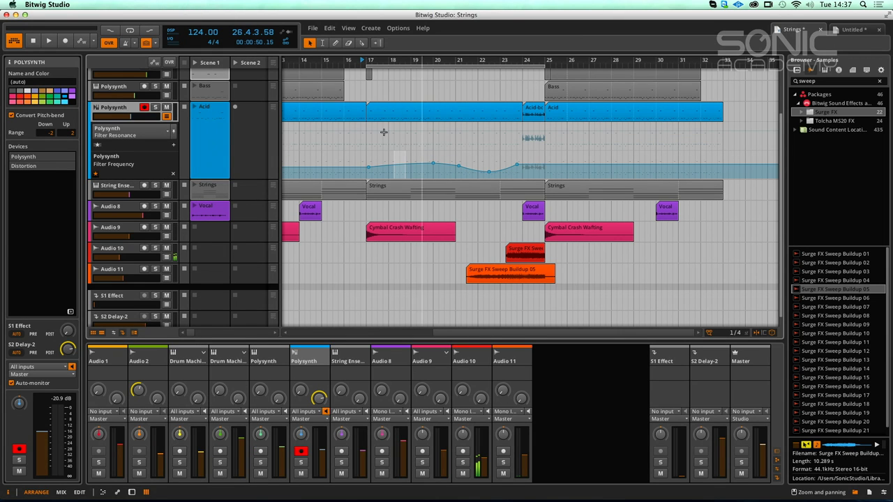
pyautogui.click(365, 135)
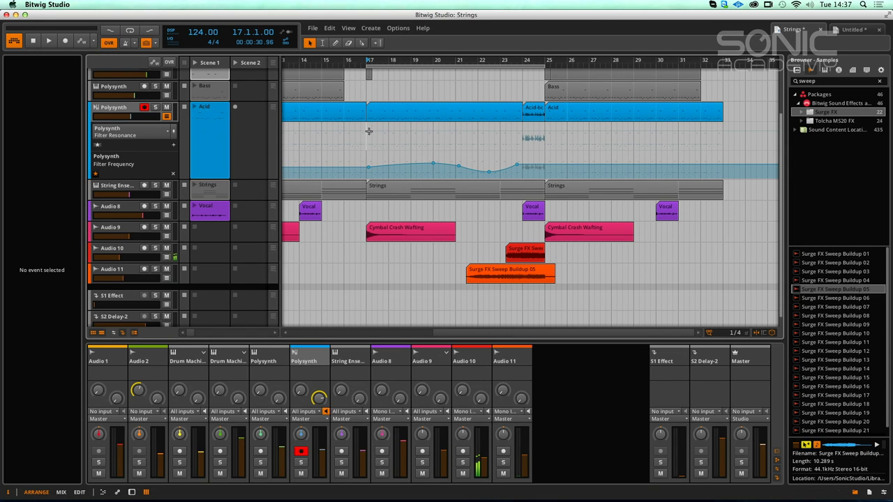
pyautogui.click(368, 130)
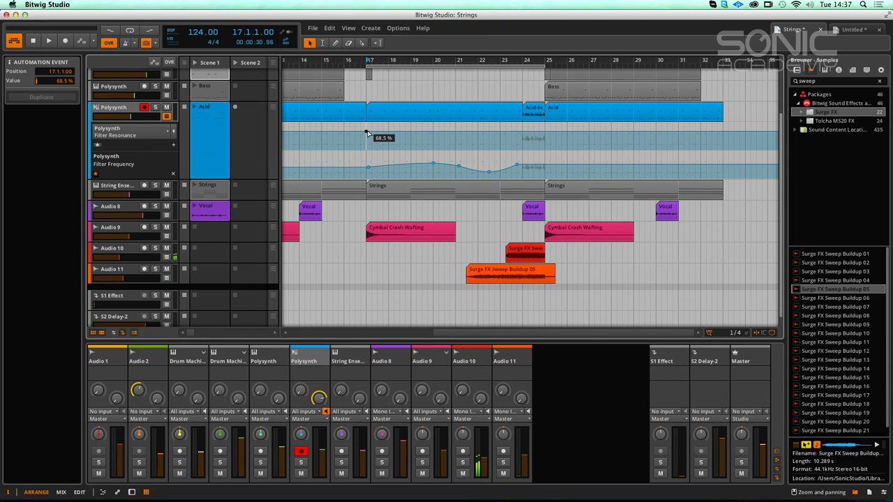
pyautogui.moveTo(366, 136); pyautogui.dragTo(521, 136)
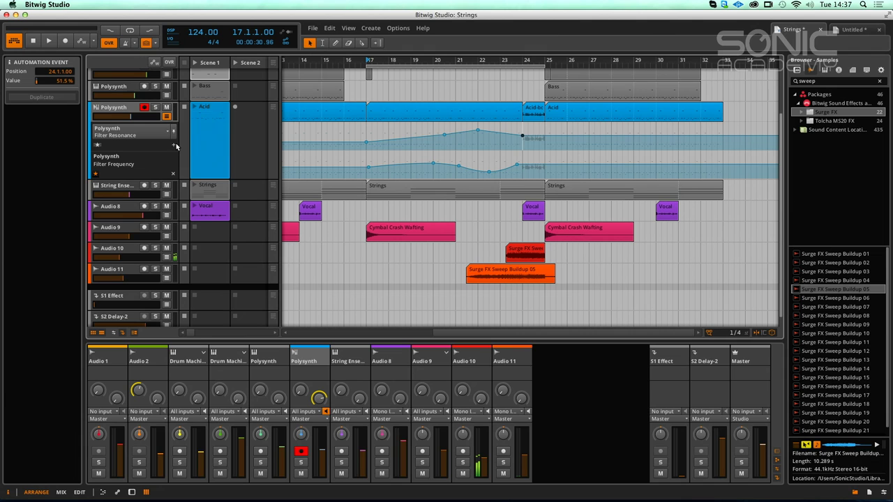
# Step: Enlarge the Filter Frequency and Filter Resonance lanes and play the section from bar 17
pyautogui.moveTo(161, 177); pyautogui.dragTo(162, 253)
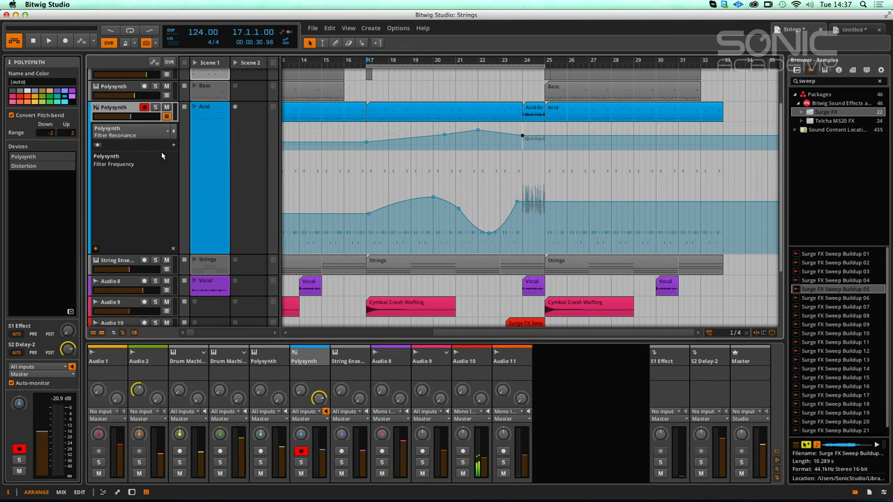
pyautogui.moveTo(161, 150); pyautogui.dragTo(171, 208)
pyautogui.press('space')
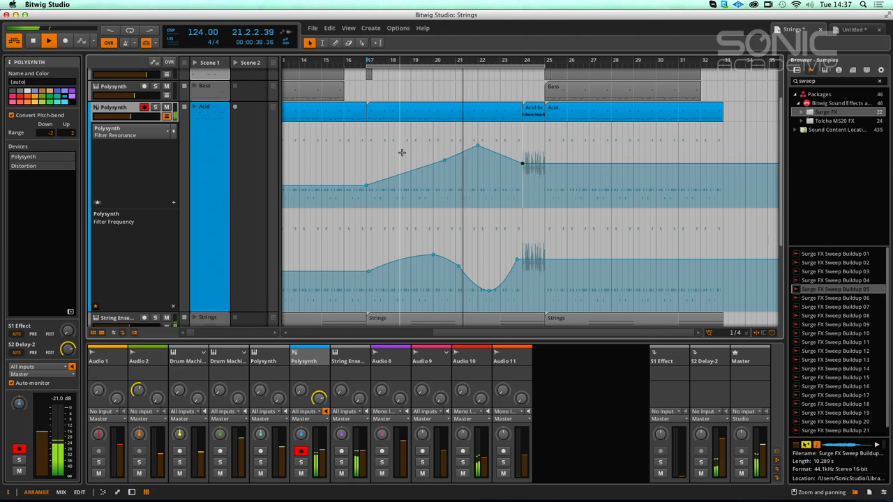
# Step: Reshape the Filter Resonance curve with a 62.3% point at 23.2, a higher point at bar 25, a raised bar 22 peak and 87.1% at 20.2
pyautogui.click(505, 154)
pyautogui.click(505, 154)
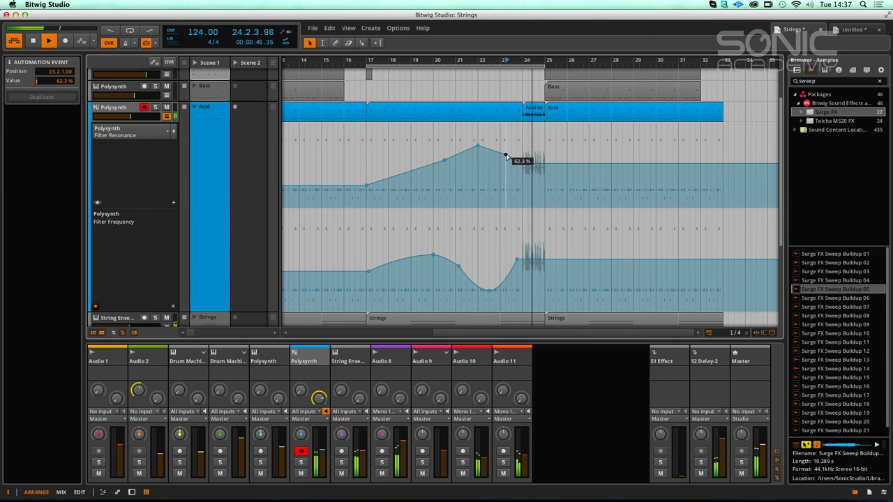
pyautogui.click(547, 163)
pyautogui.moveTo(547, 163); pyautogui.dragTo(544, 140)
pyautogui.moveTo(477, 148); pyautogui.dragTo(425, 152)
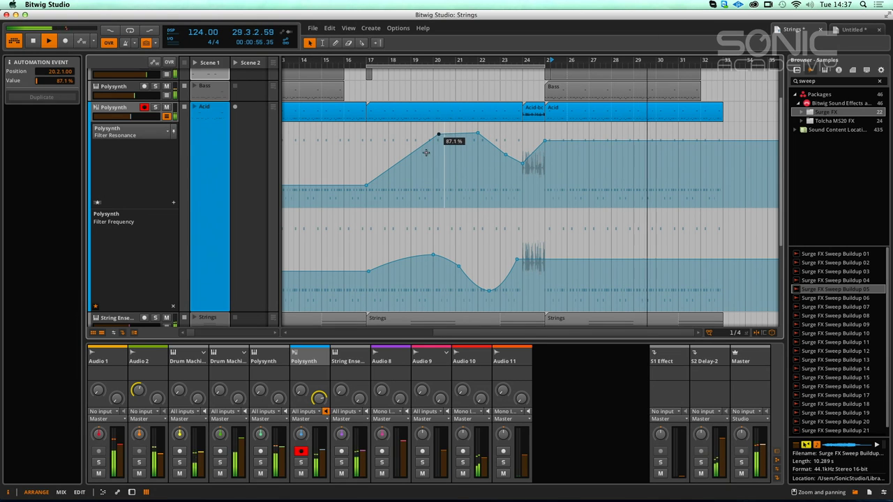
pyautogui.rightClick(427, 162)
pyautogui.click(418, 176)
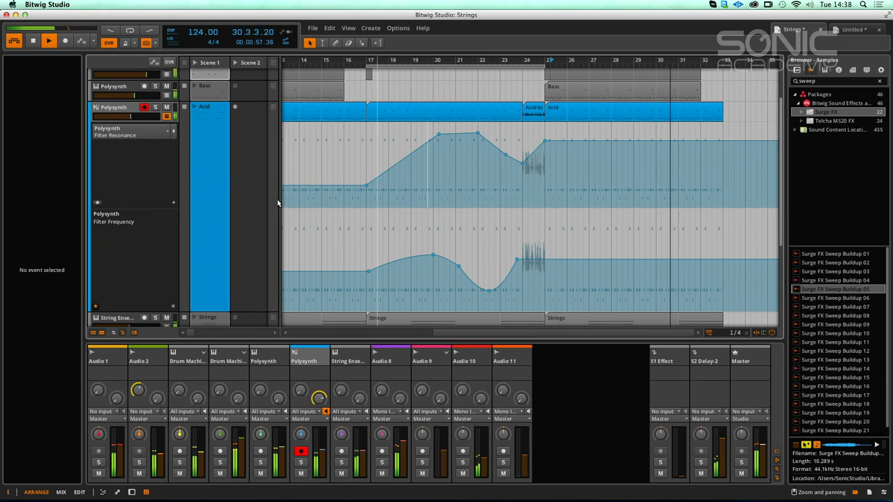
pyautogui.rightClick(138, 177)
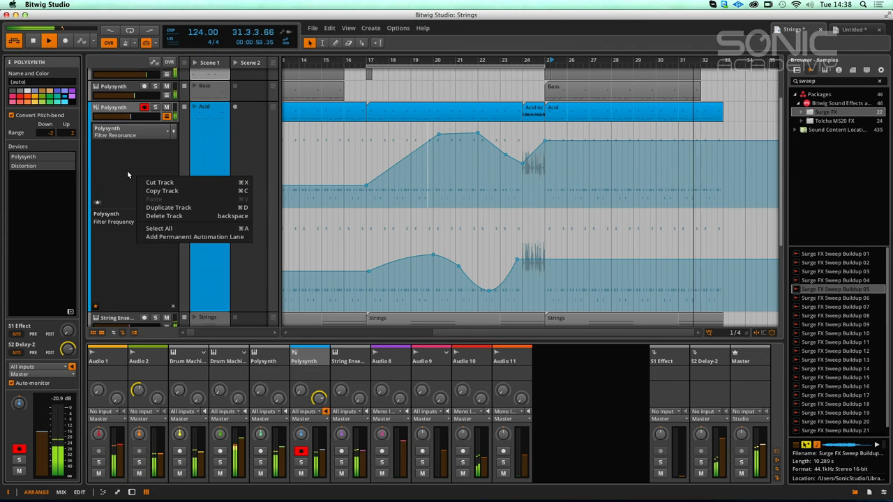
pyautogui.click(129, 174)
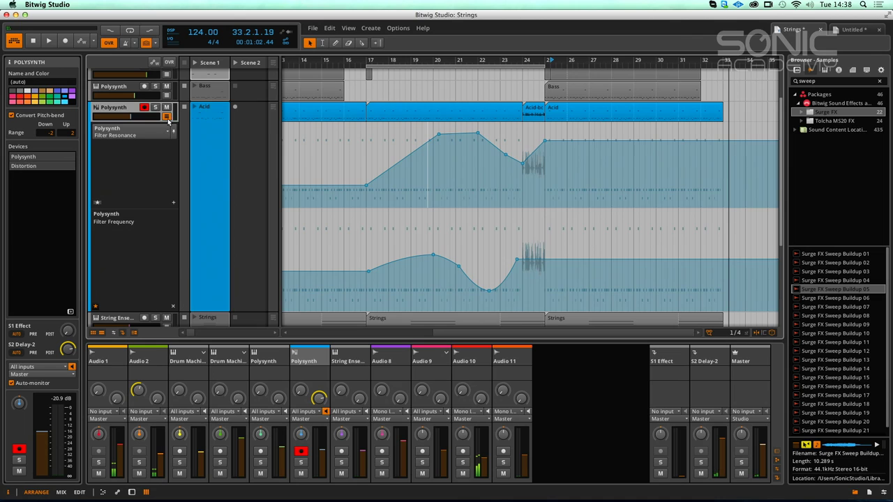
pyautogui.click(167, 118)
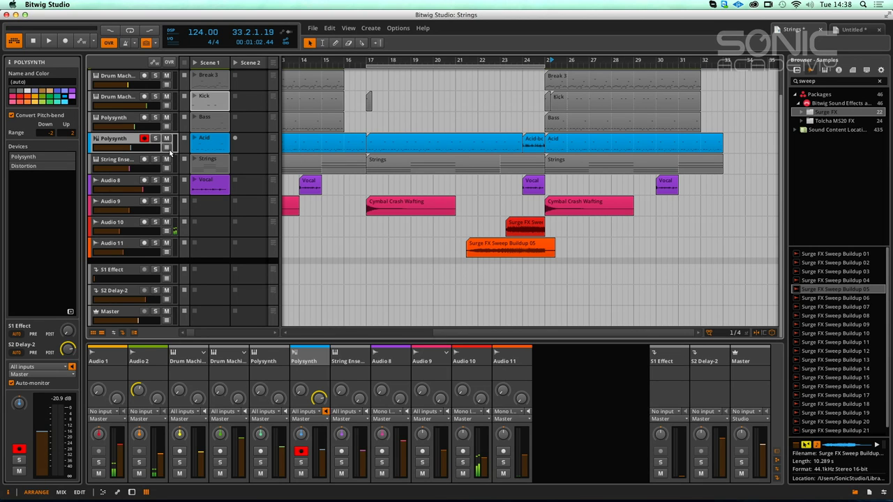
pyautogui.click(348, 27)
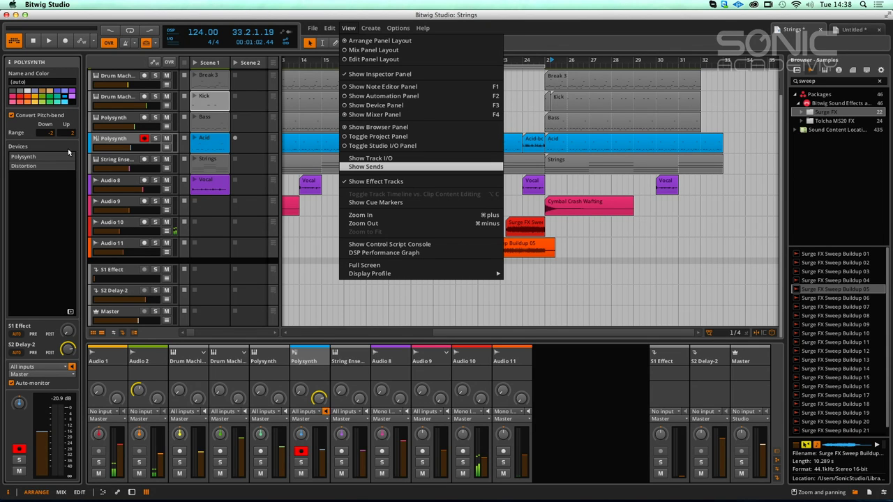
pyautogui.click(105, 139)
pyautogui.rightClick(104, 140)
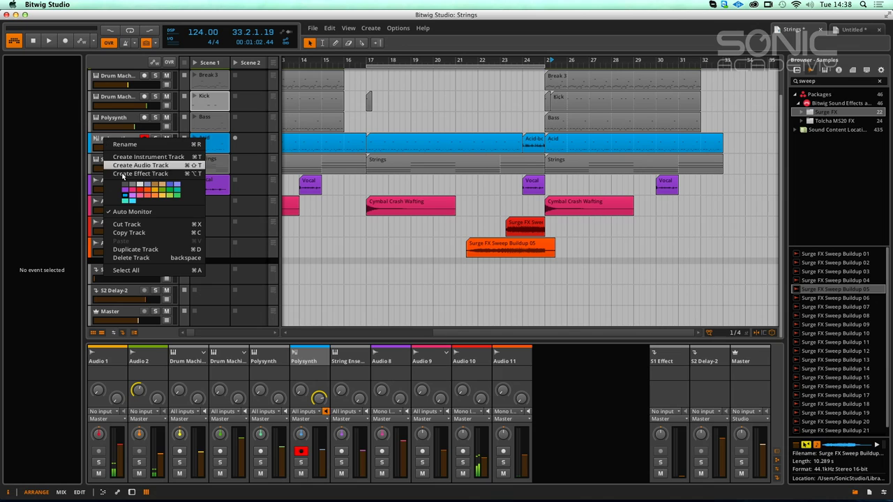
pyautogui.click(80, 192)
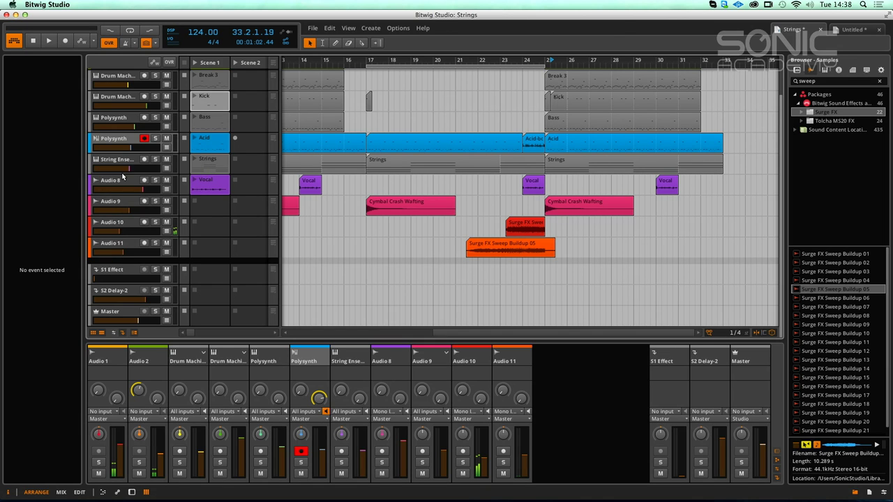
pyautogui.click(166, 148)
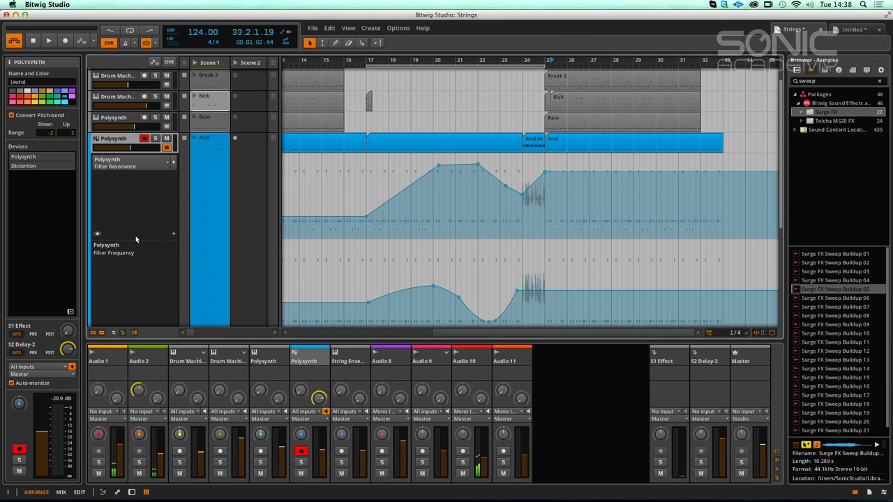
# Step: Shrink the Acid track's Filter Resonance lane and unmark its Filter Frequency lane as a favorite
pyautogui.moveTo(139, 238); pyautogui.dragTo(141, 166)
pyautogui.click(99, 281)
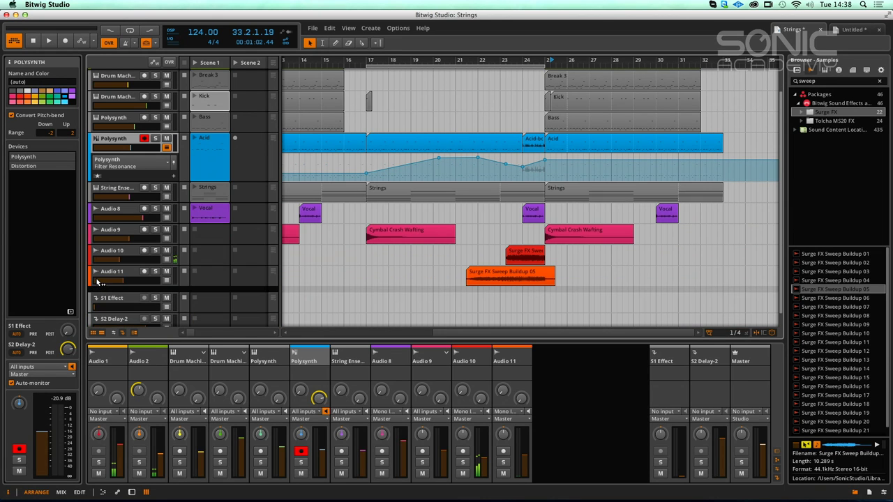
# Step: Display all automation lanes on the Acid track, and replace the Filter Frequency lane by removing it and adding it back
pyautogui.click(101, 178)
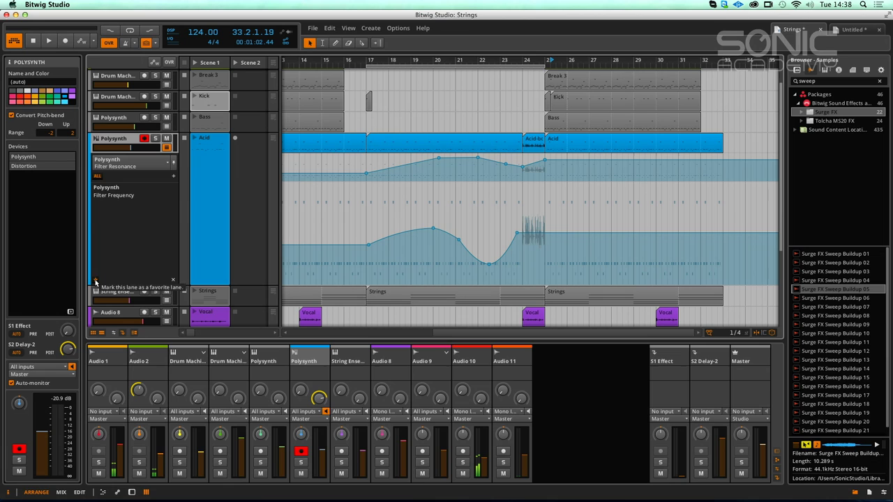
pyautogui.click(173, 281)
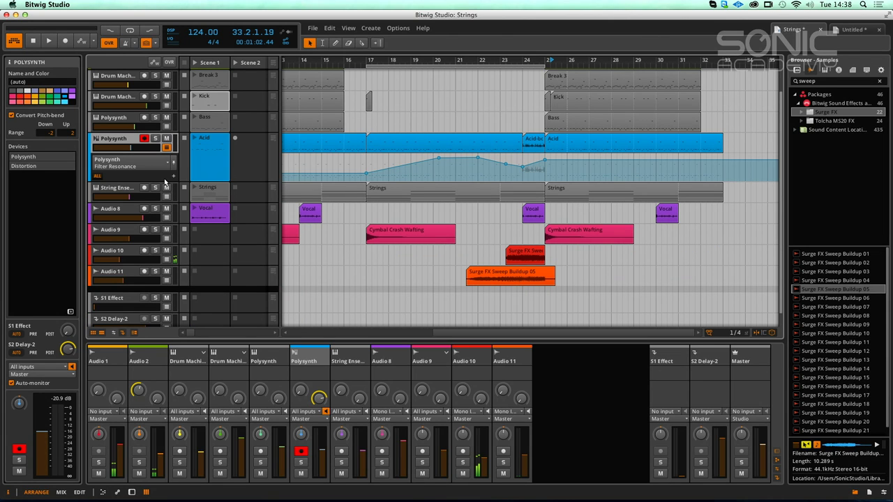
pyautogui.click(172, 176)
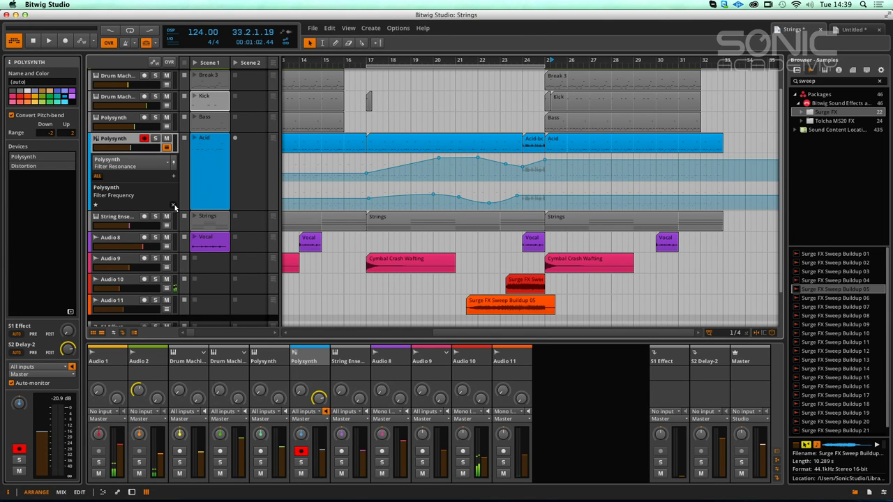
# Step: Enlarge the Acid track's Filter Resonance lane while only favorite lanes are displayed, and switch back to showing all lanes
pyautogui.click(99, 177)
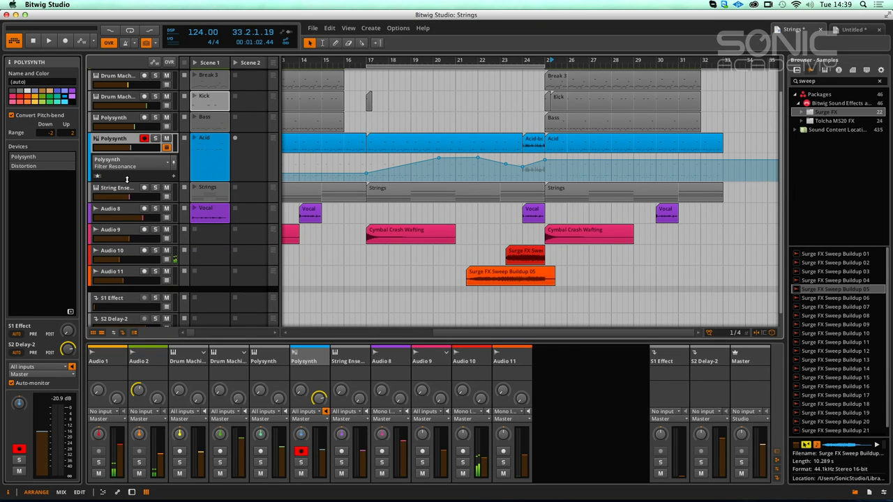
pyautogui.moveTo(144, 182); pyautogui.dragTo(110, 221)
pyautogui.click(98, 218)
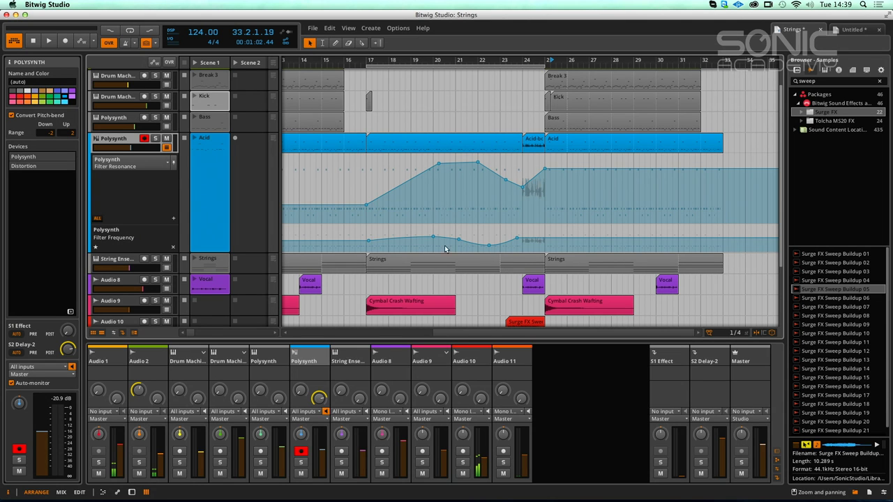
pyautogui.moveTo(453, 61); pyautogui.dragTo(502, 62)
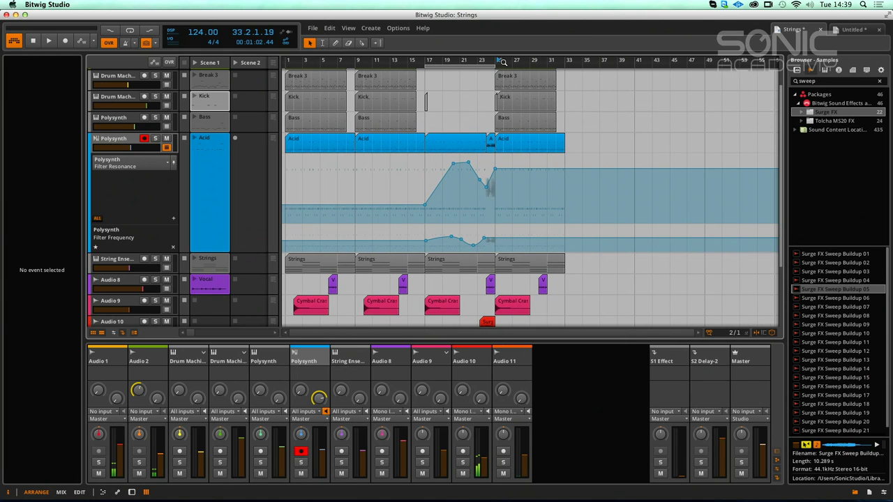